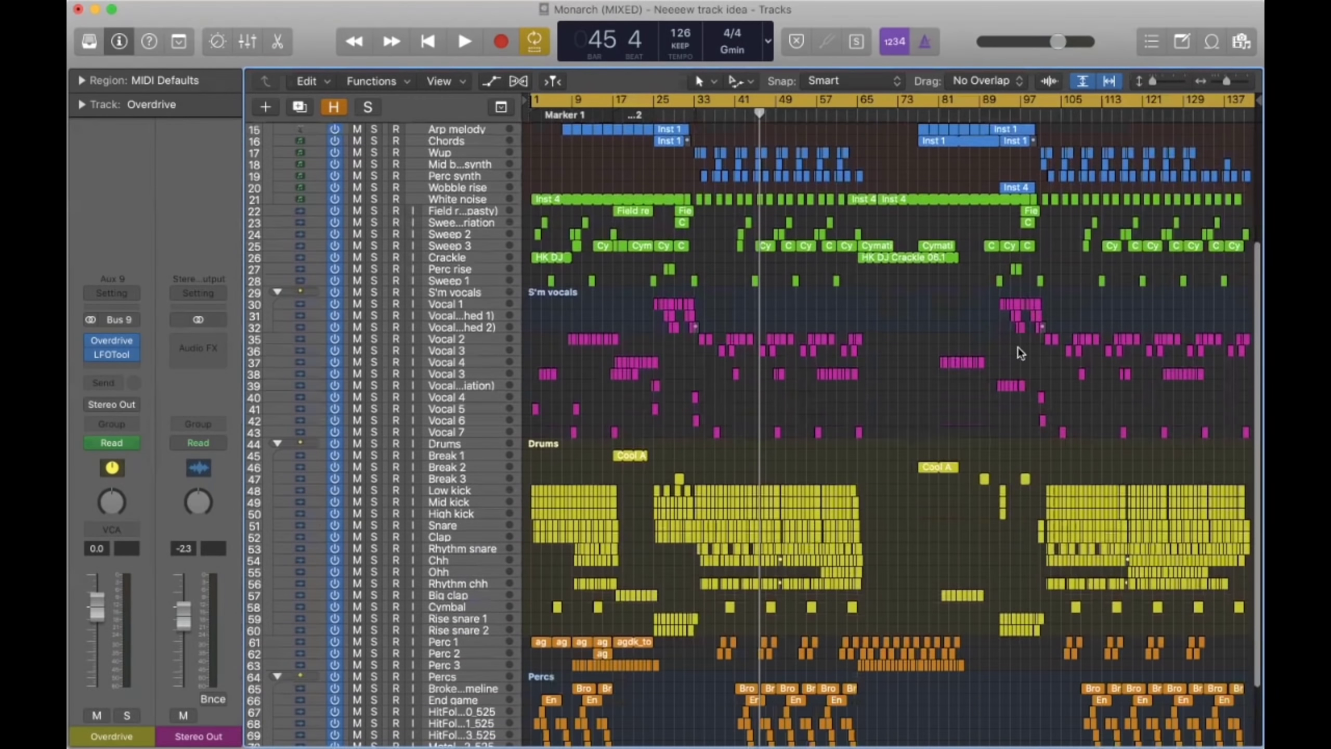
Step: Look over the full arrangement, from the sidechained basses through the vocals and drums to the percussion tracks
{"action": "scroll", "coordinate": [681, 199], "scroll_direction": "down", "scroll_amount": 5}
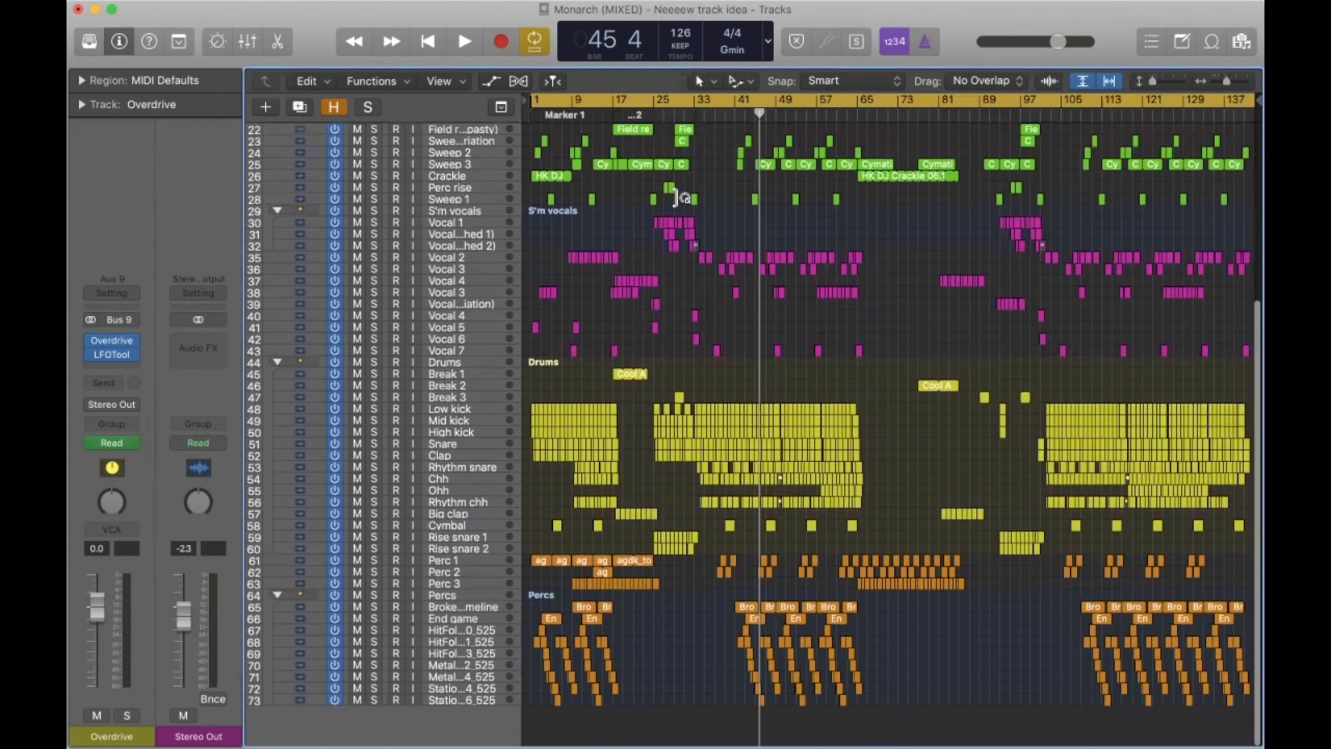
{"action": "scroll", "coordinate": [457, 556], "scroll_direction": "up", "scroll_amount": 10}
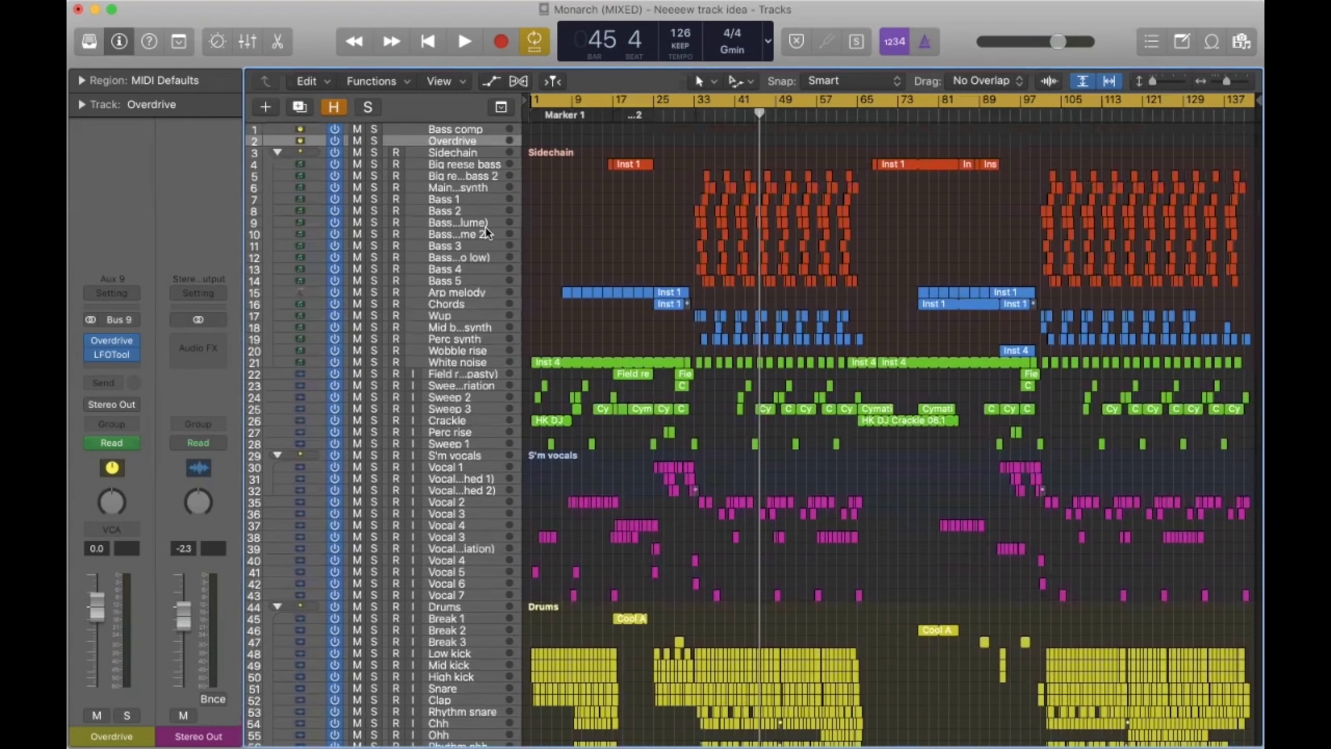
{"action": "scroll", "coordinate": [916, 157], "scroll_direction": "left", "scroll_amount": 2}
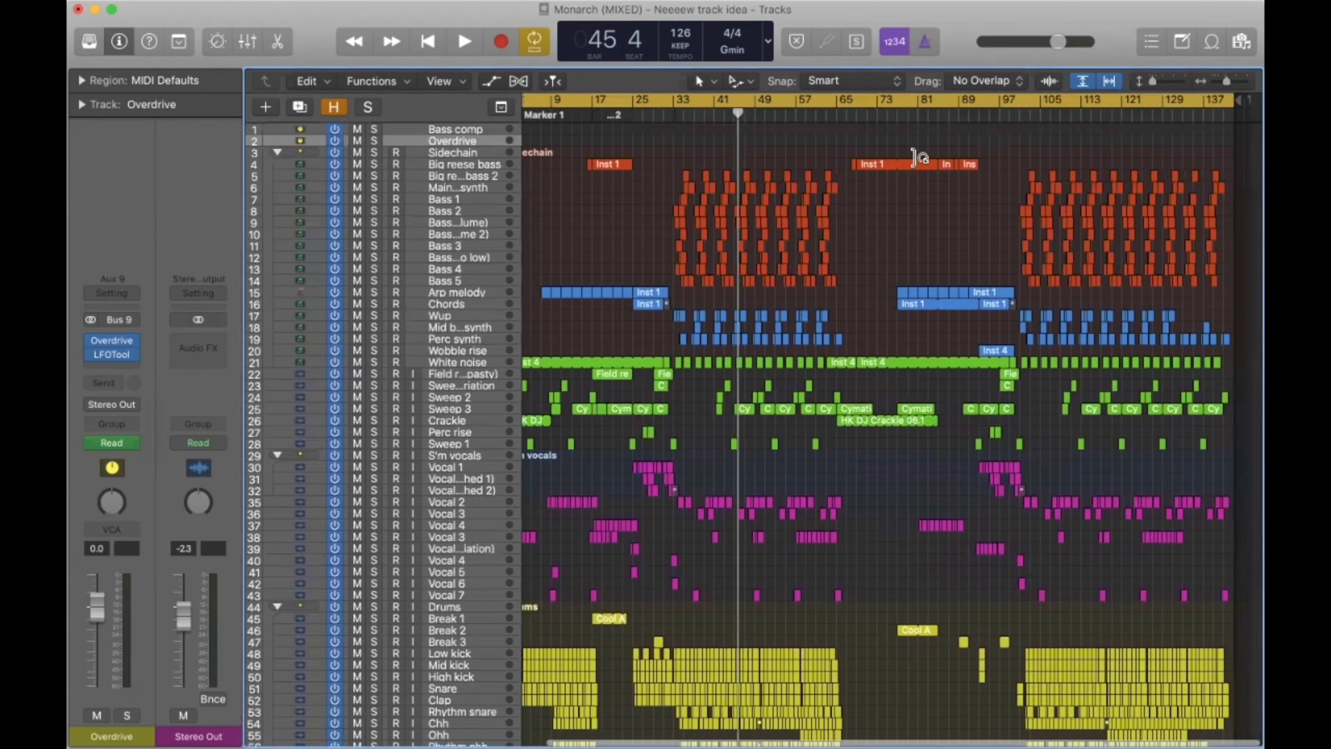
{"action": "scroll", "coordinate": [922, 500], "scroll_direction": "down", "scroll_amount": 4}
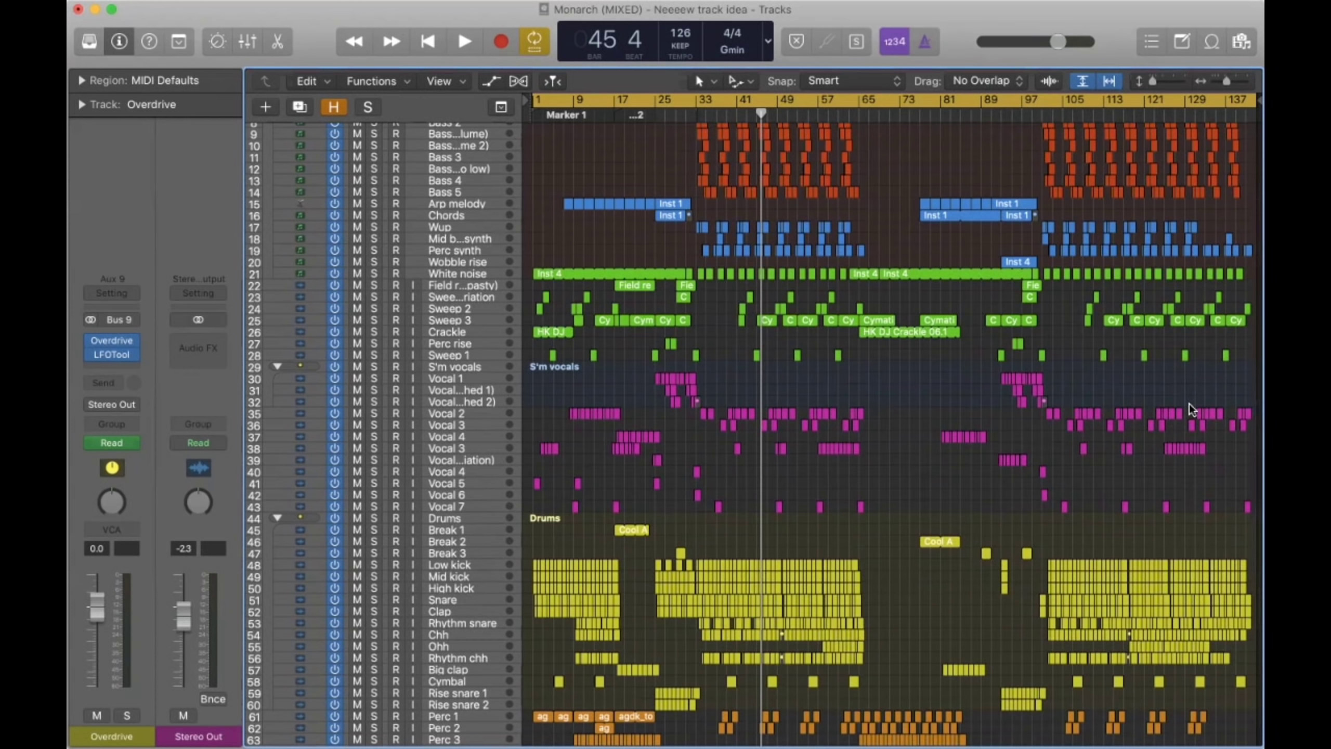
{"action": "scroll", "coordinate": [845, 398], "scroll_direction": "up", "scroll_amount": 4}
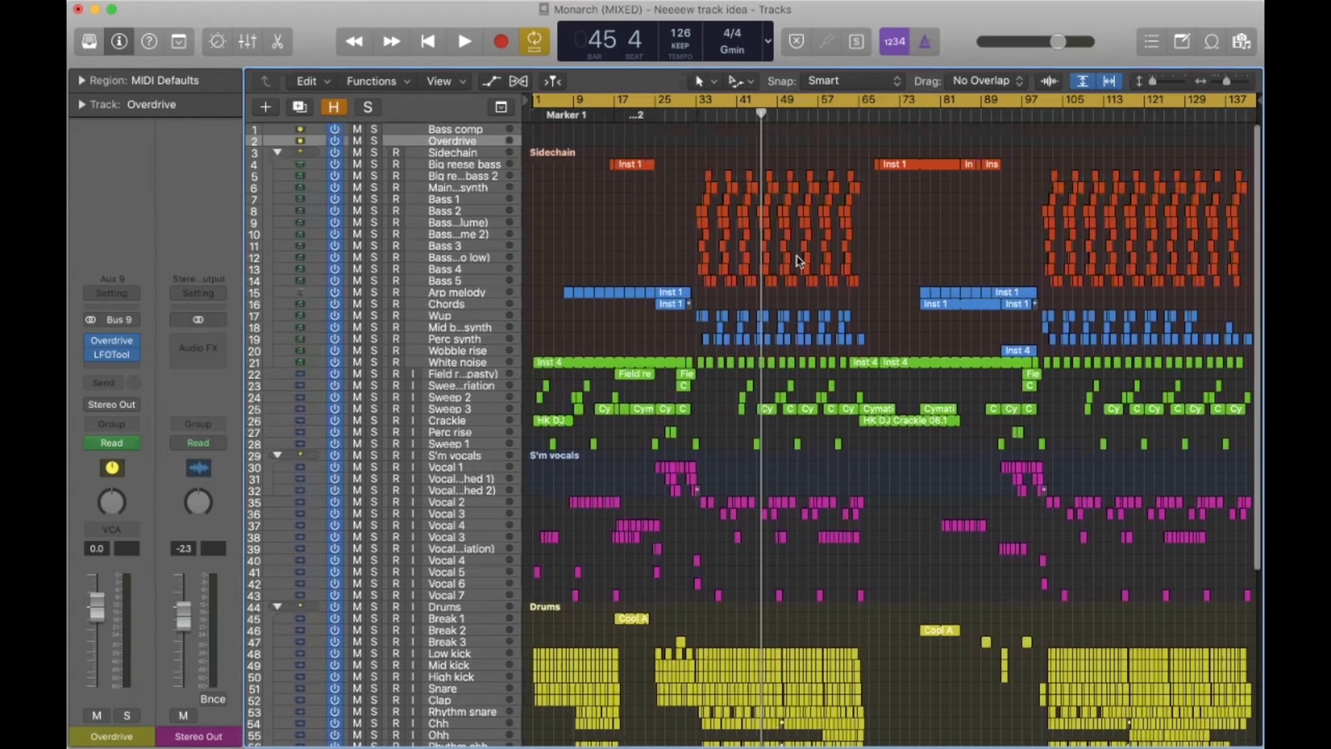
{"action": "scroll", "coordinate": [703, 488], "scroll_direction": "down", "scroll_amount": 5}
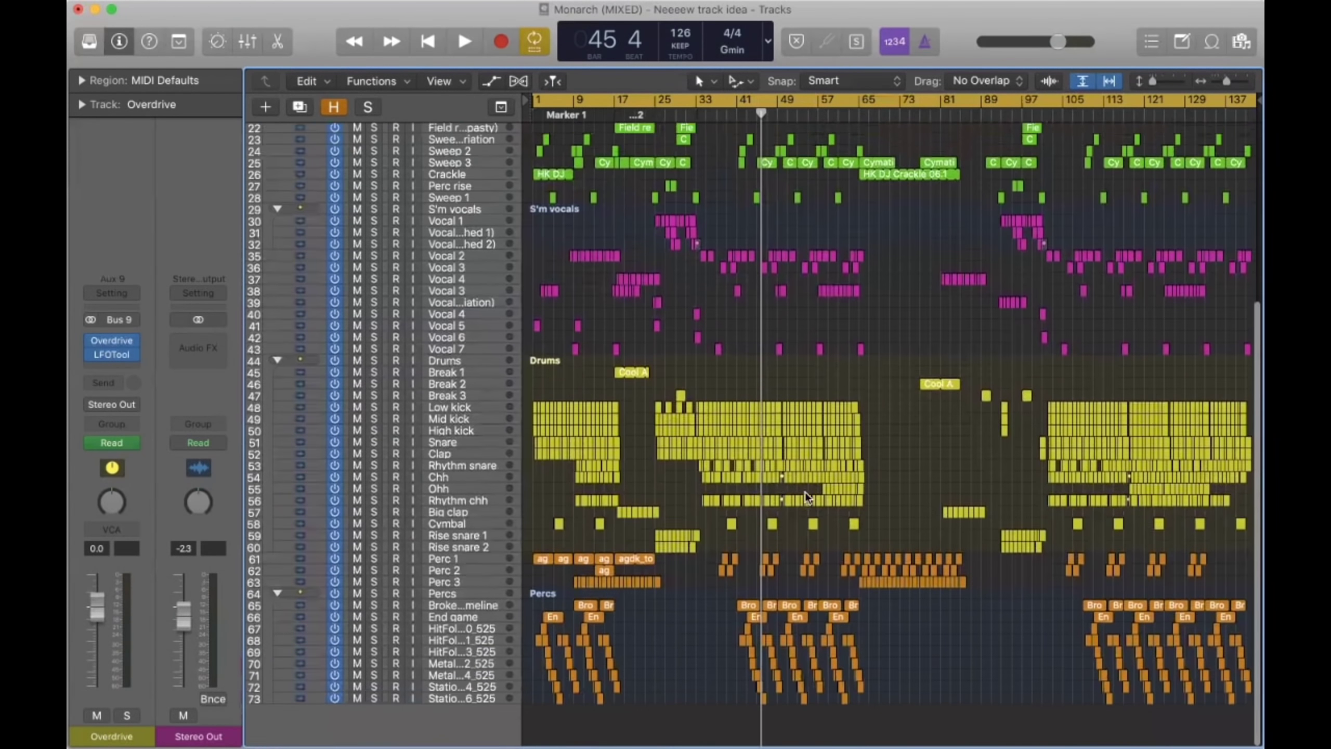
{"action": "scroll", "coordinate": [531, 419], "scroll_direction": "up", "scroll_amount": 5}
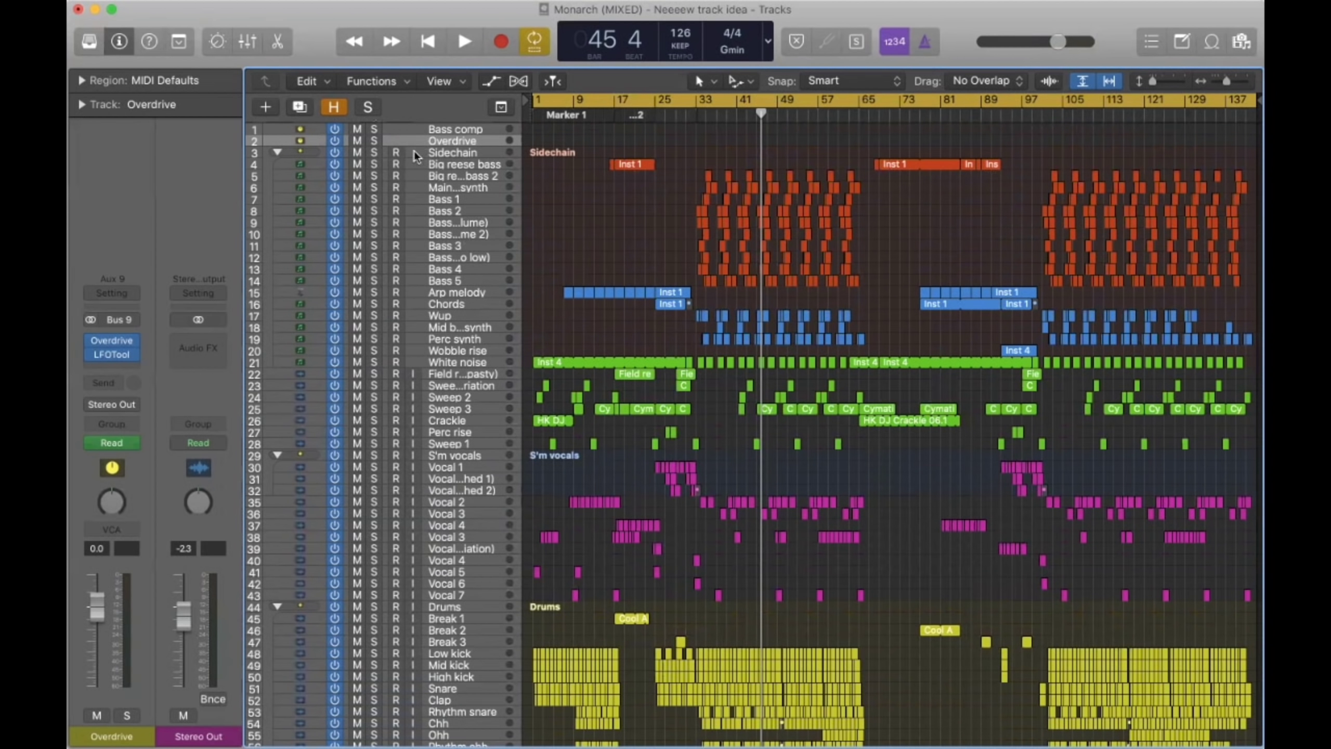
Step: Select the Bass 2 track and inspect its Channel EQ, closing the plug-in window when done
{"action": "left_click", "coordinate": [411, 210]}
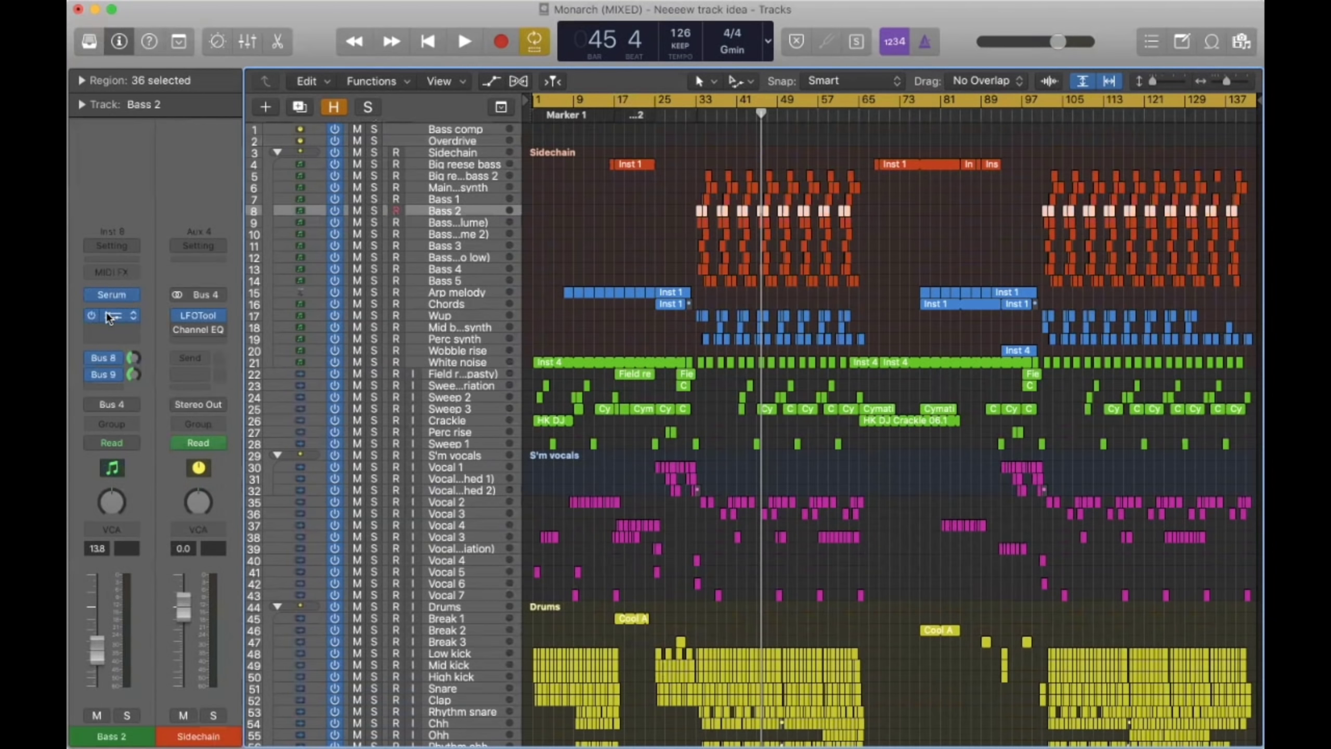
{"action": "left_click", "coordinate": [113, 173]}
{"action": "left_click", "coordinate": [95, 21]}
Step: Inspect the insert effects on the Bass comp and Overdrive tracks, closing their plug-in windows
{"action": "left_click", "coordinate": [476, 131]}
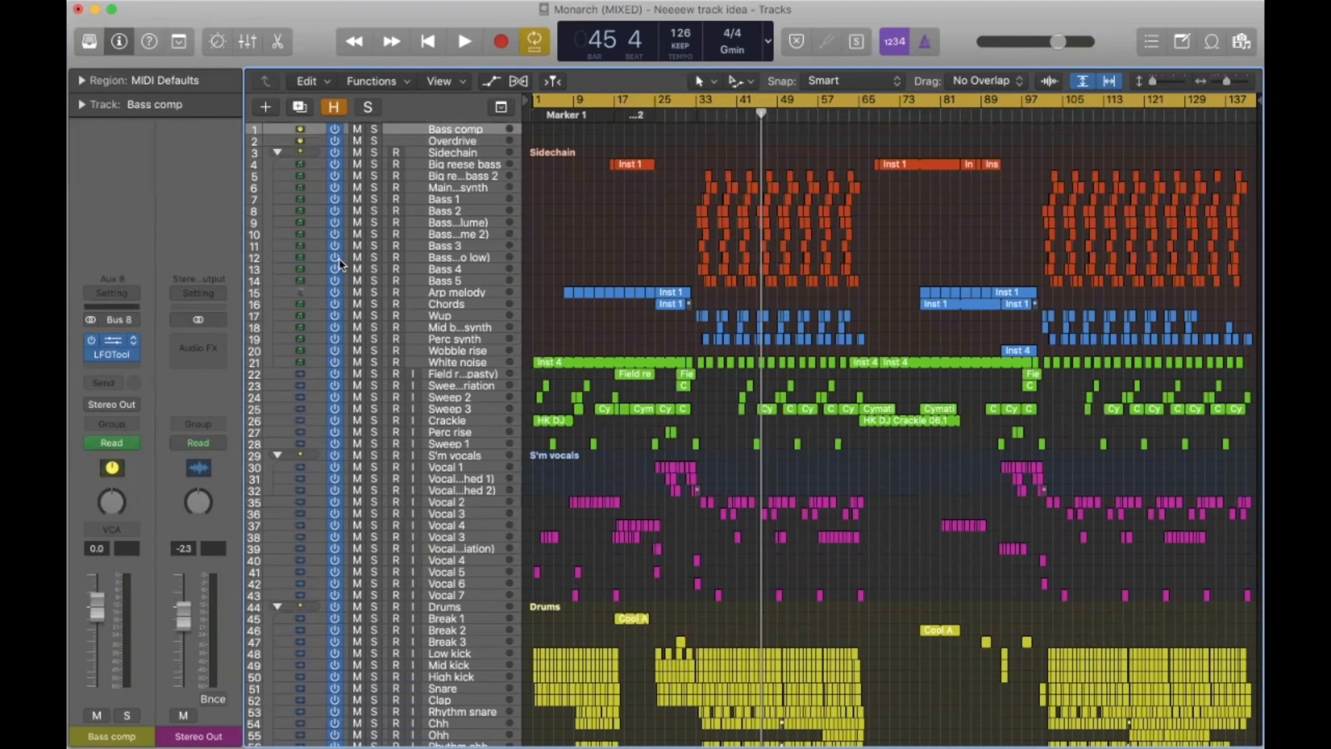
{"action": "key", "text": "v"}
{"action": "left_click", "coordinate": [107, 32]}
{"action": "left_click", "coordinate": [431, 137]}
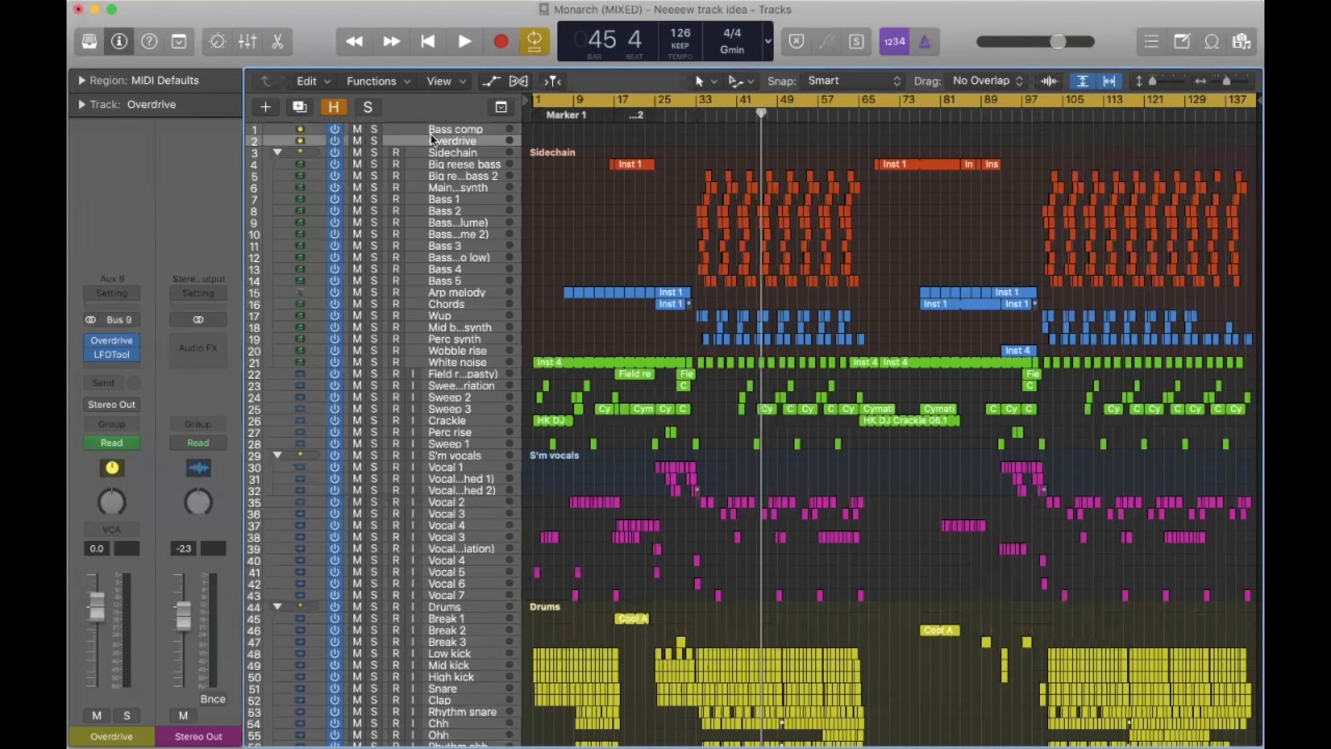
{"action": "left_click", "coordinate": [111, 341]}
{"action": "left_click", "coordinate": [94, 26]}
Step: Select the vocal variation track and the Break 2 track to check their channel strips
{"action": "scroll", "coordinate": [537, 309], "scroll_direction": "down", "scroll_amount": 5}
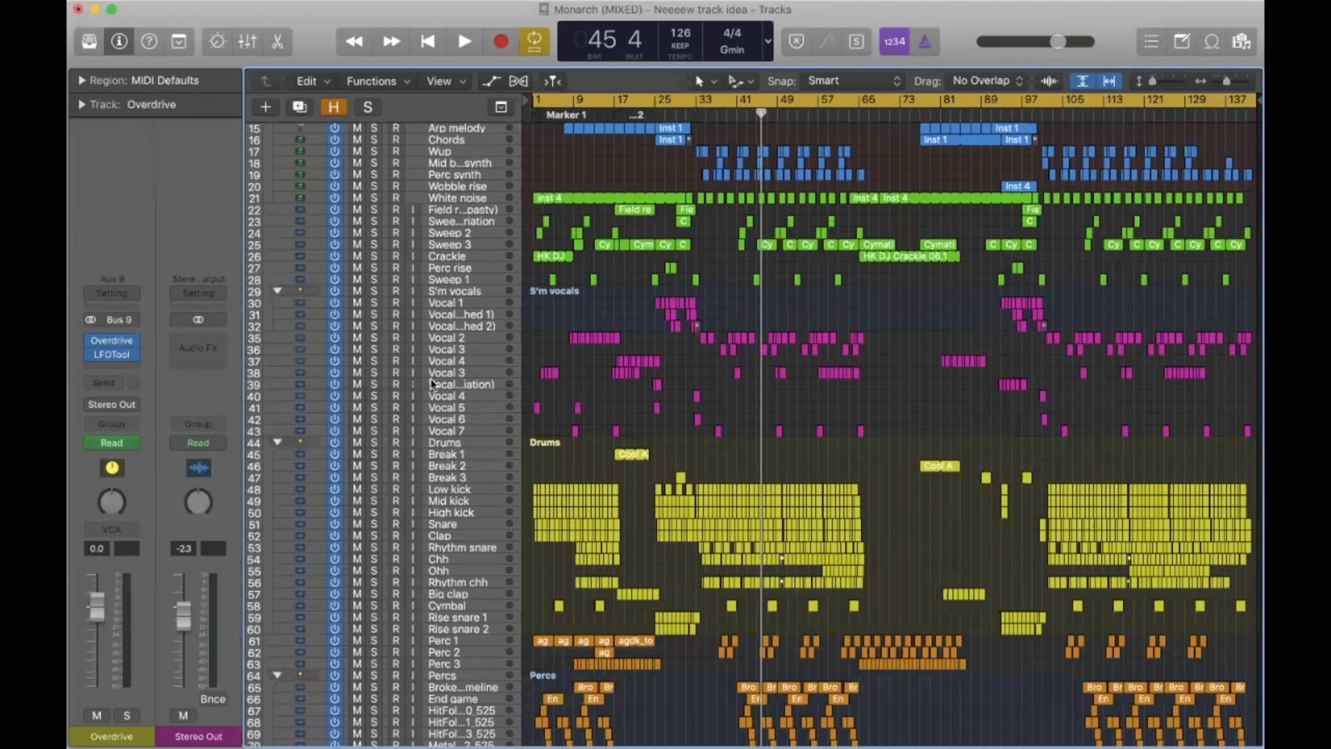
{"action": "left_click", "coordinate": [441, 384]}
{"action": "left_click", "coordinate": [444, 462]}
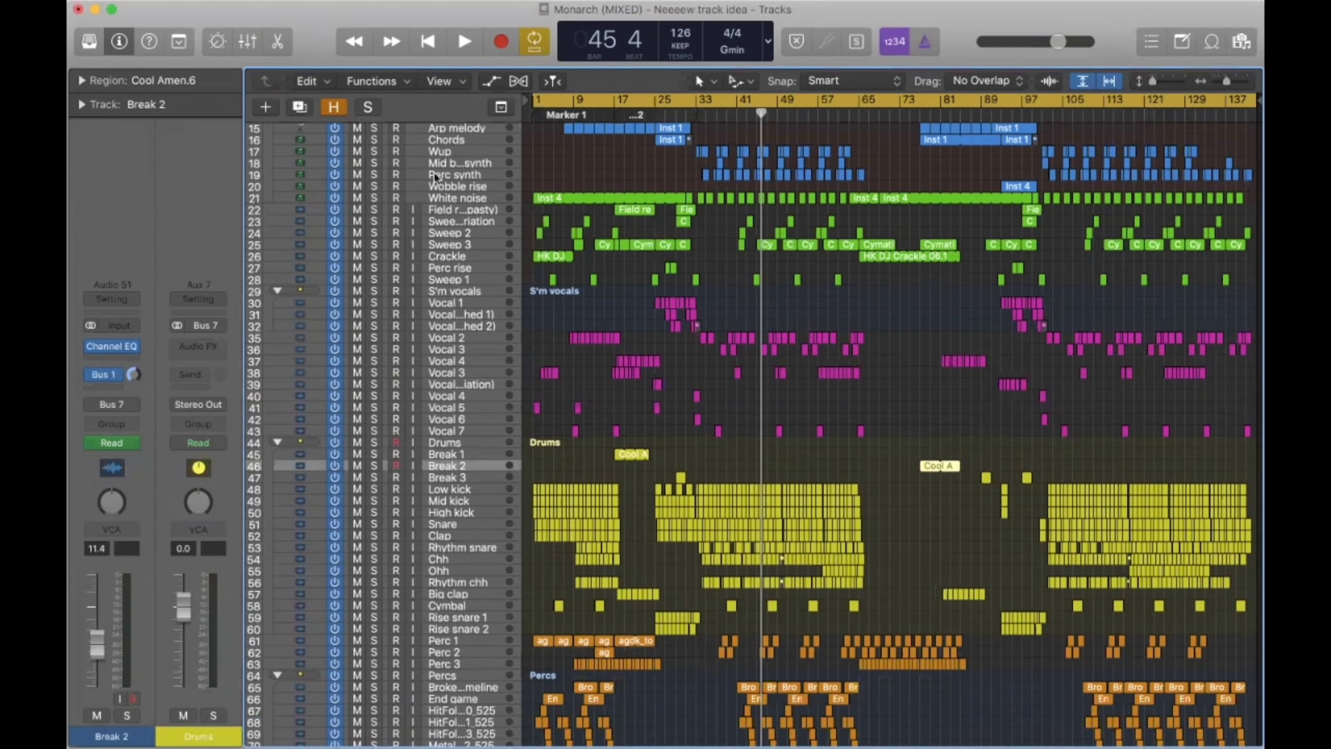
{"action": "scroll", "coordinate": [443, 168], "scroll_direction": "up", "scroll_amount": 5}
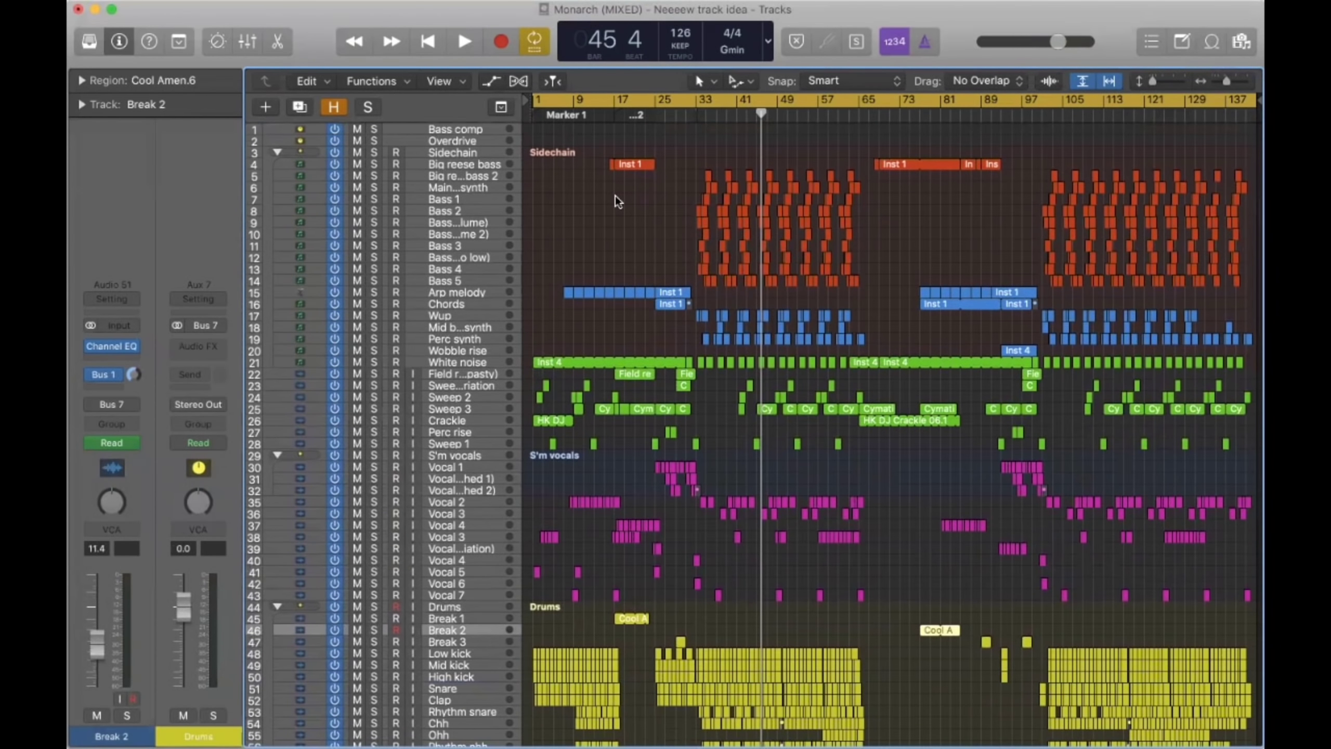
{"action": "key", "text": "super+Right"}
{"action": "key", "text": "super+Right"}
{"action": "key", "text": "super+Right"}
{"action": "key", "text": "super+Right"}
{"action": "key", "text": "super+Left"}
{"action": "key", "text": "super+Left"}
{"action": "key", "text": "super+Left"}
{"action": "key", "text": "super+Left"}
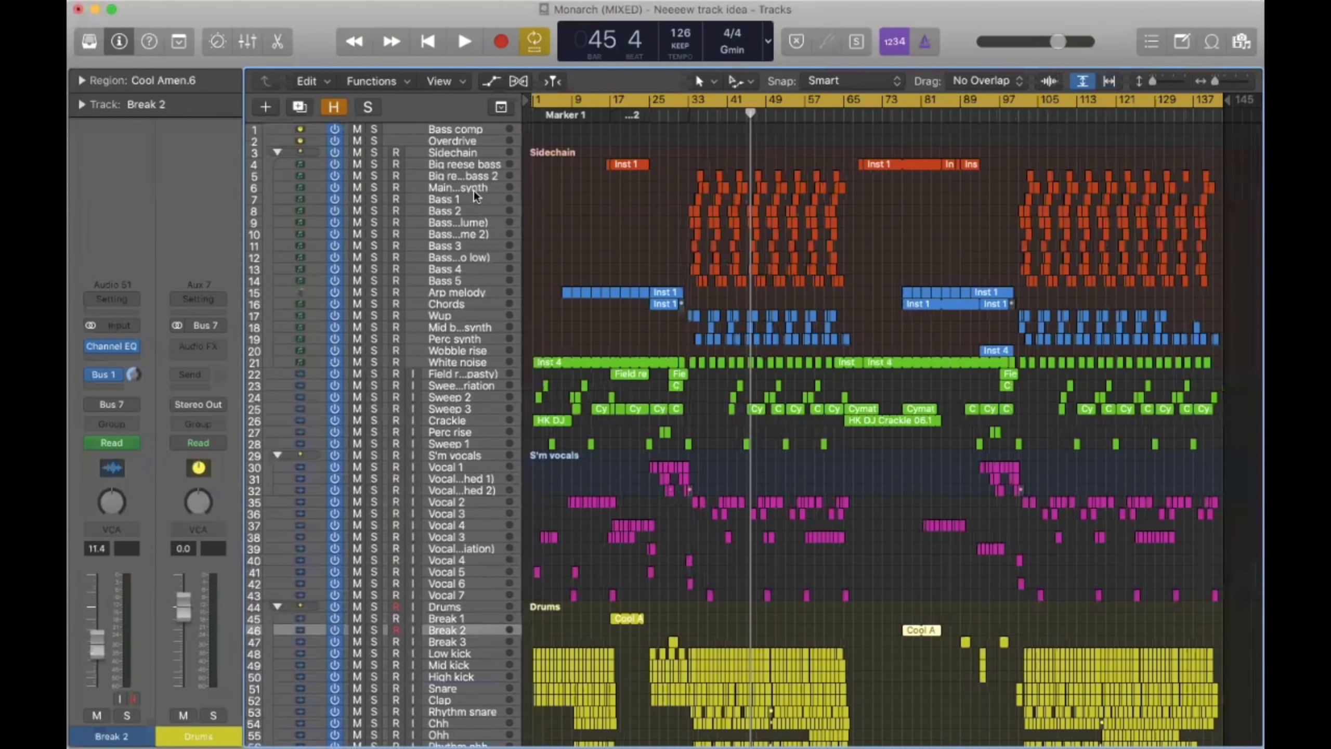
Step: View the Serum patch on the Bass 2 track, close the synth and deselect the track's regions
{"action": "left_click", "coordinate": [429, 211]}
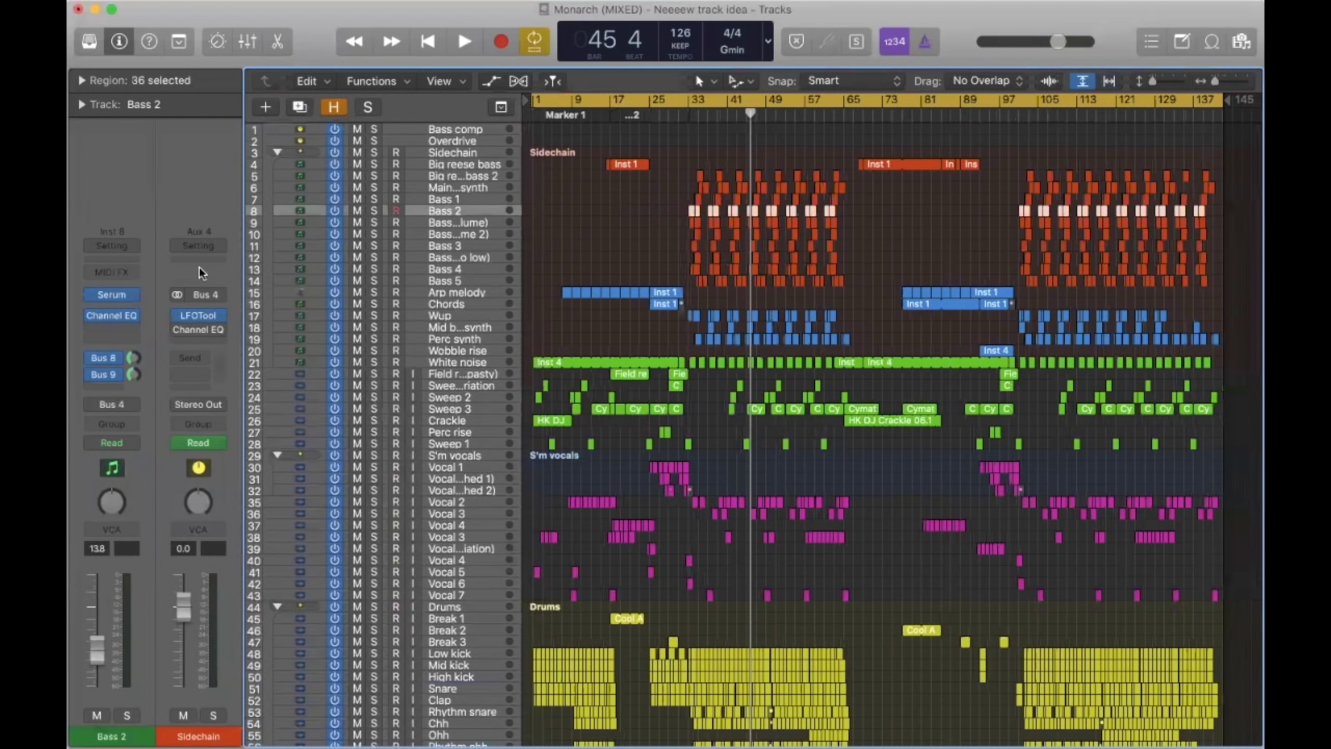
{"action": "left_click", "coordinate": [113, 297]}
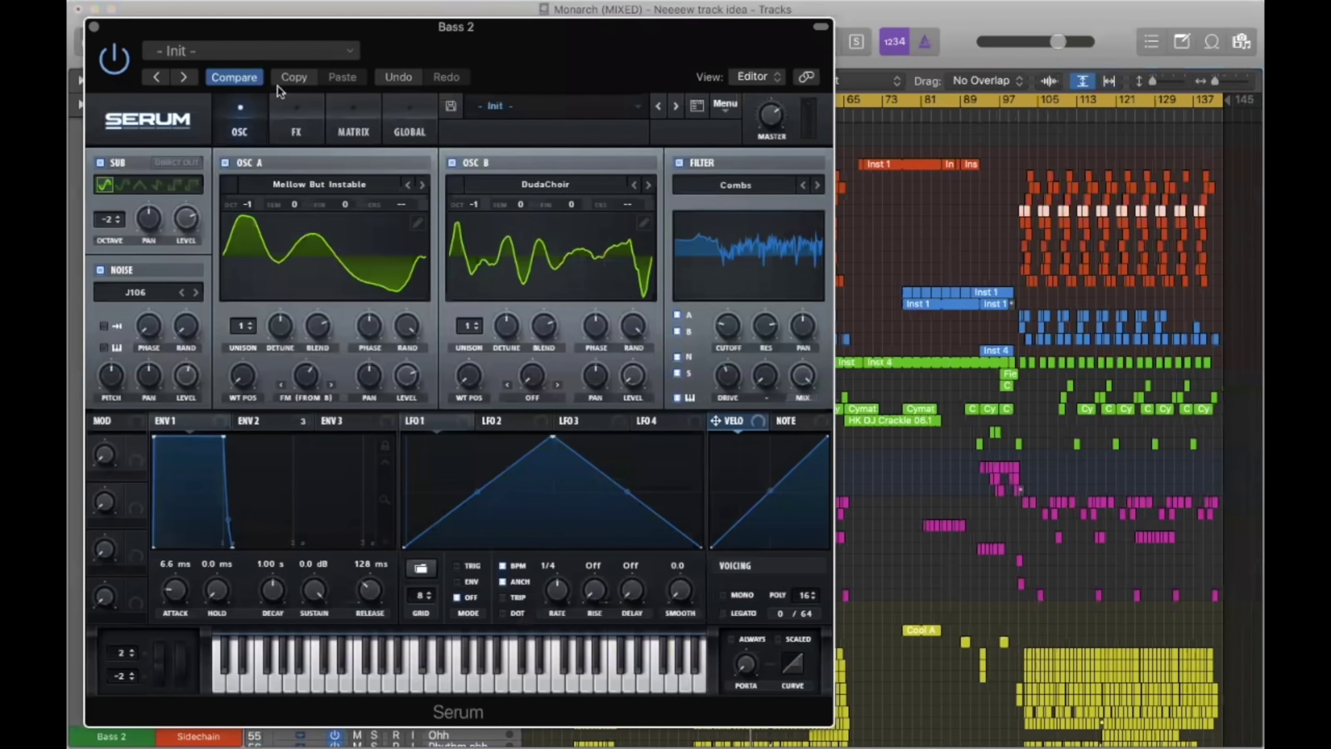
{"action": "left_click", "coordinate": [93, 24]}
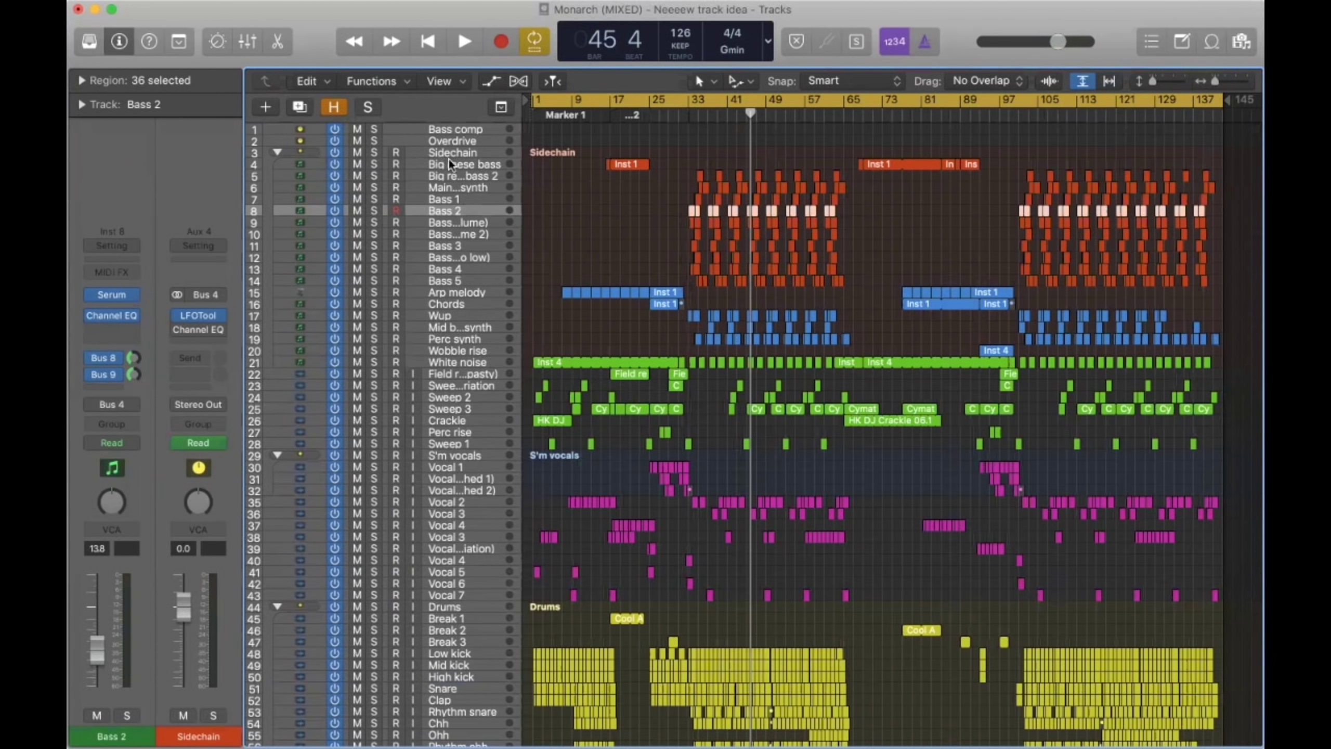
{"action": "left_click", "coordinate": [598, 208]}
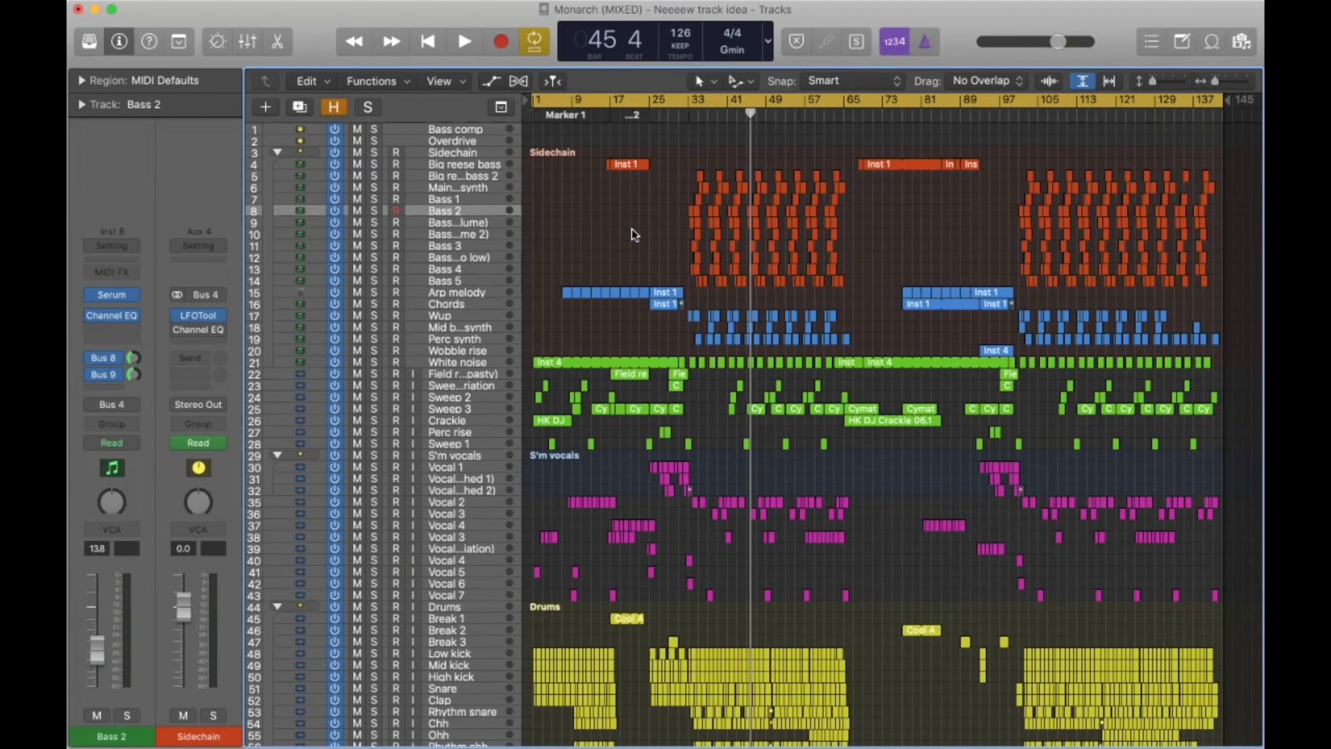
Step: Turn off automatic vertical zoom so the track lanes are shown at a larger height
{"action": "scroll", "coordinate": [632, 229], "scroll_direction": "up", "scroll_amount": 5}
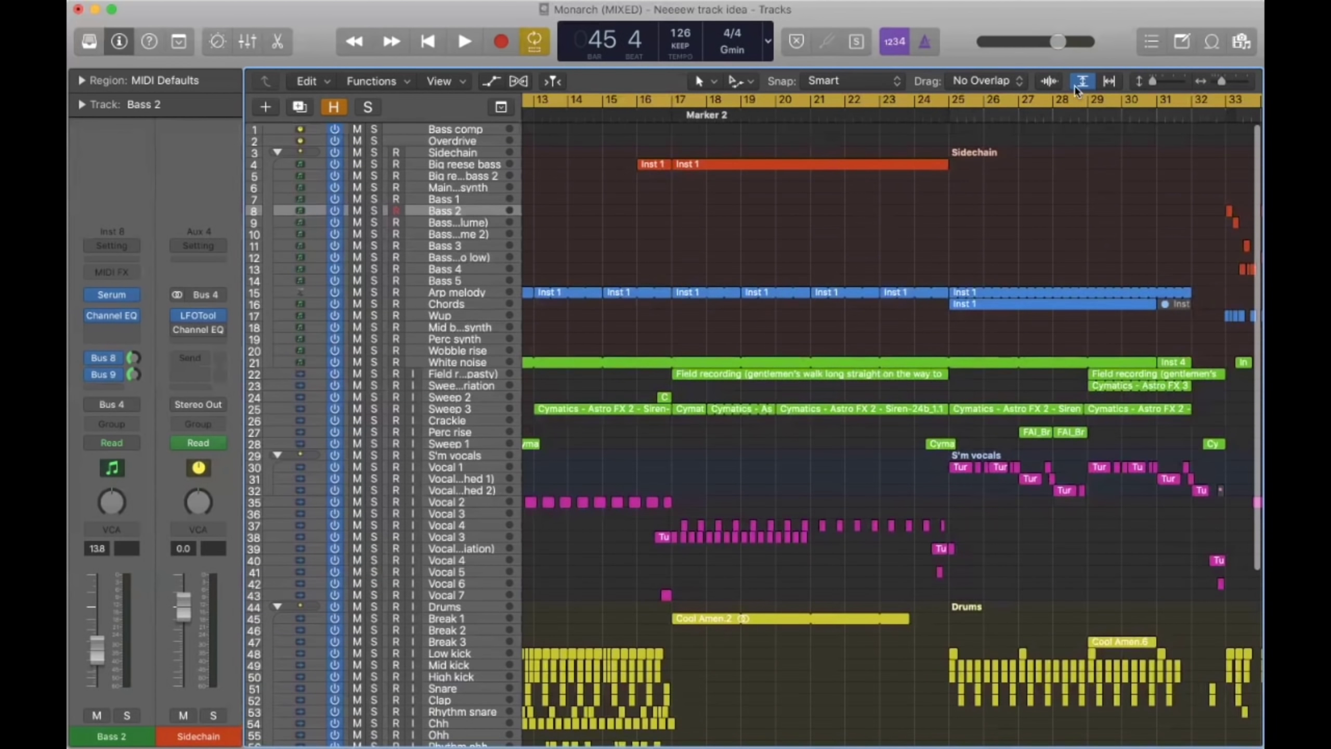
{"action": "left_click", "coordinate": [1075, 86]}
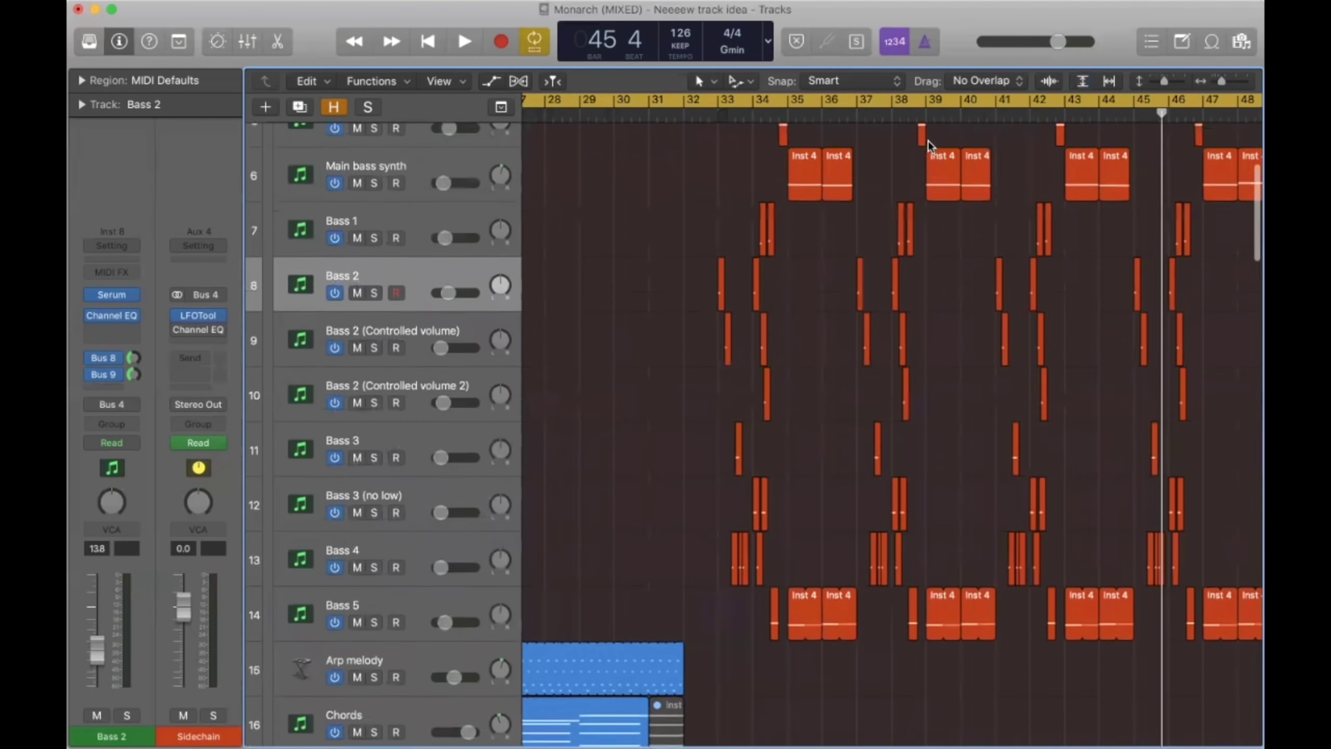
Step: Solo the Big reese bass track, play it from bar 17, stop playback and turn its solo off
{"action": "scroll", "coordinate": [928, 140], "scroll_direction": "left", "scroll_amount": 10}
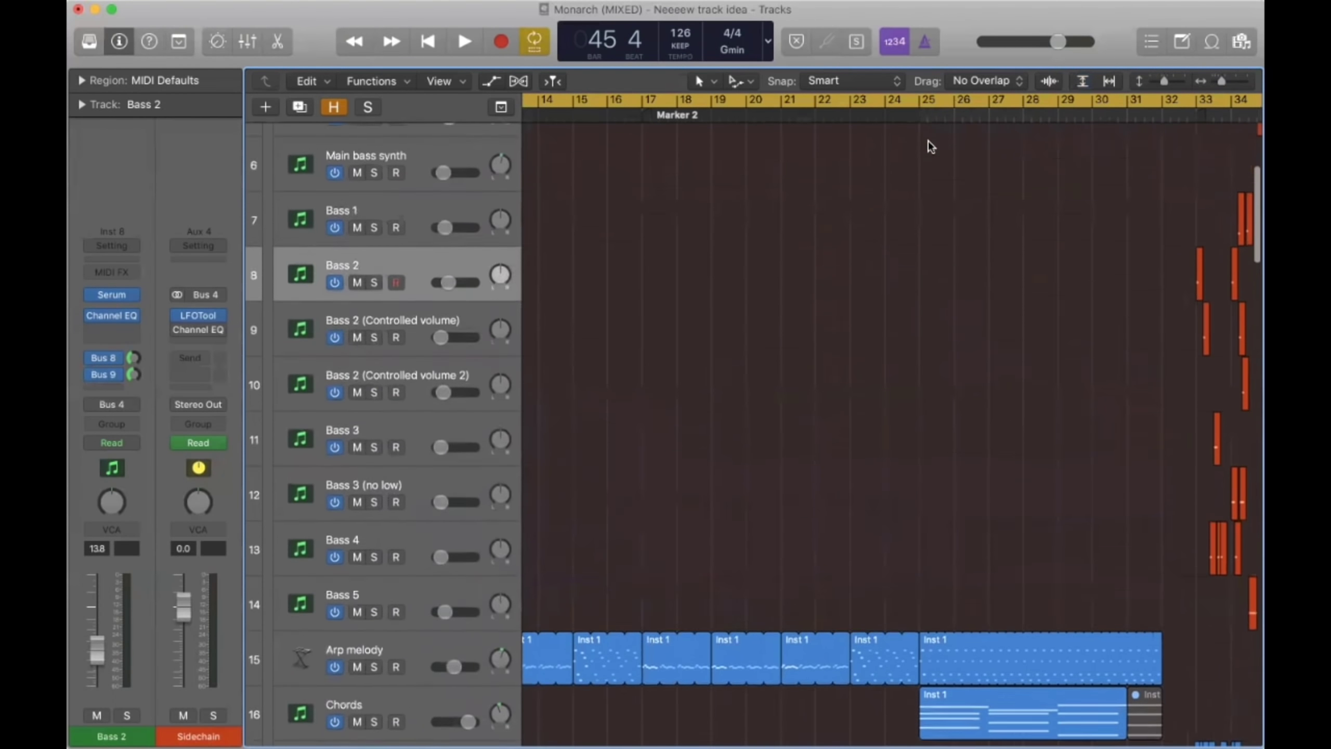
{"action": "scroll", "coordinate": [928, 140], "scroll_direction": "up", "scroll_amount": 5}
{"action": "left_click", "coordinate": [422, 248]}
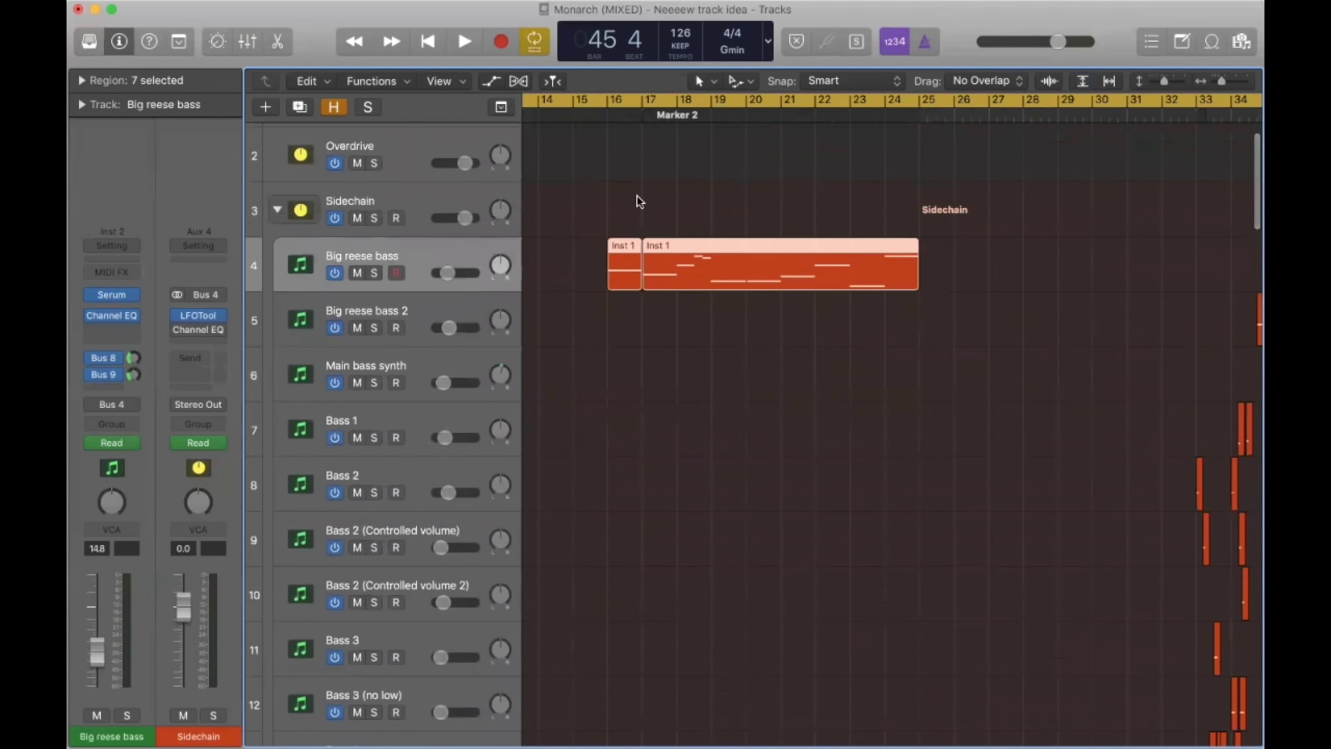
{"action": "left_click", "coordinate": [640, 127]}
{"action": "left_click", "coordinate": [640, 123]}
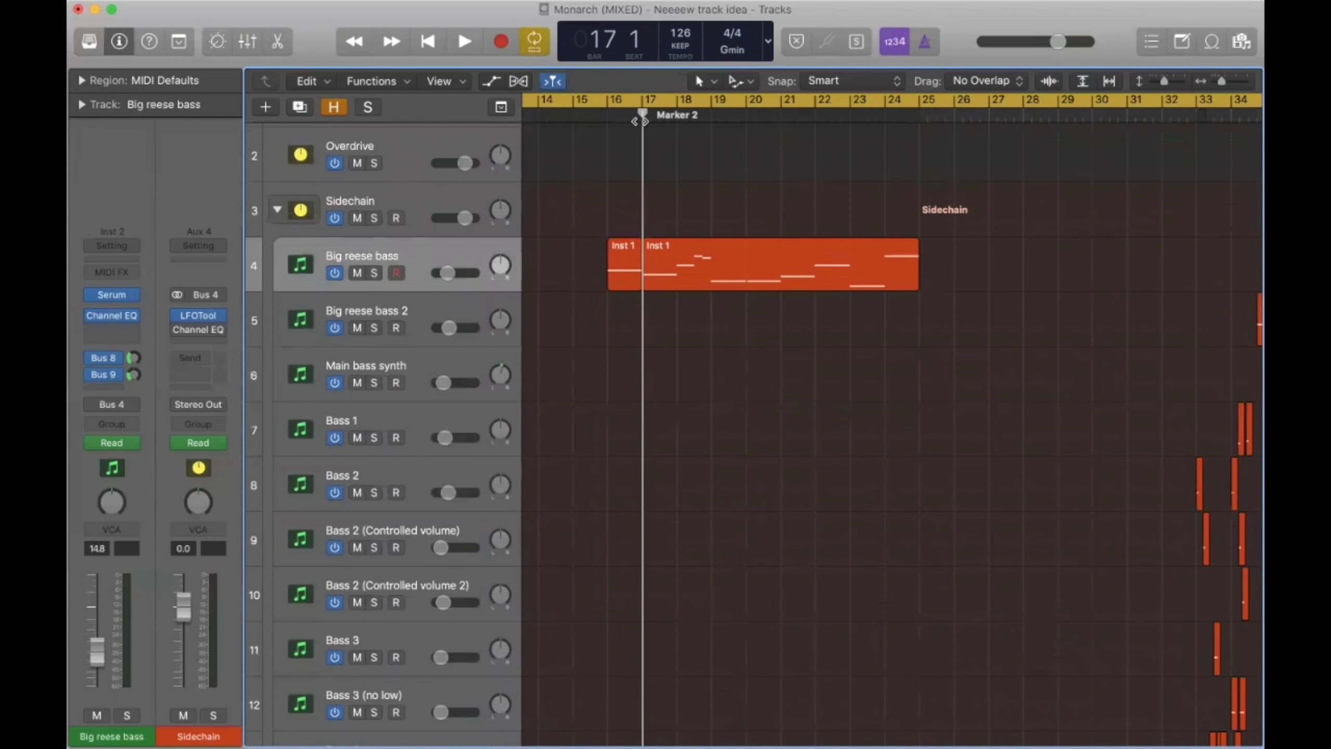
{"action": "key", "text": "s"}
{"action": "key", "text": "space"}
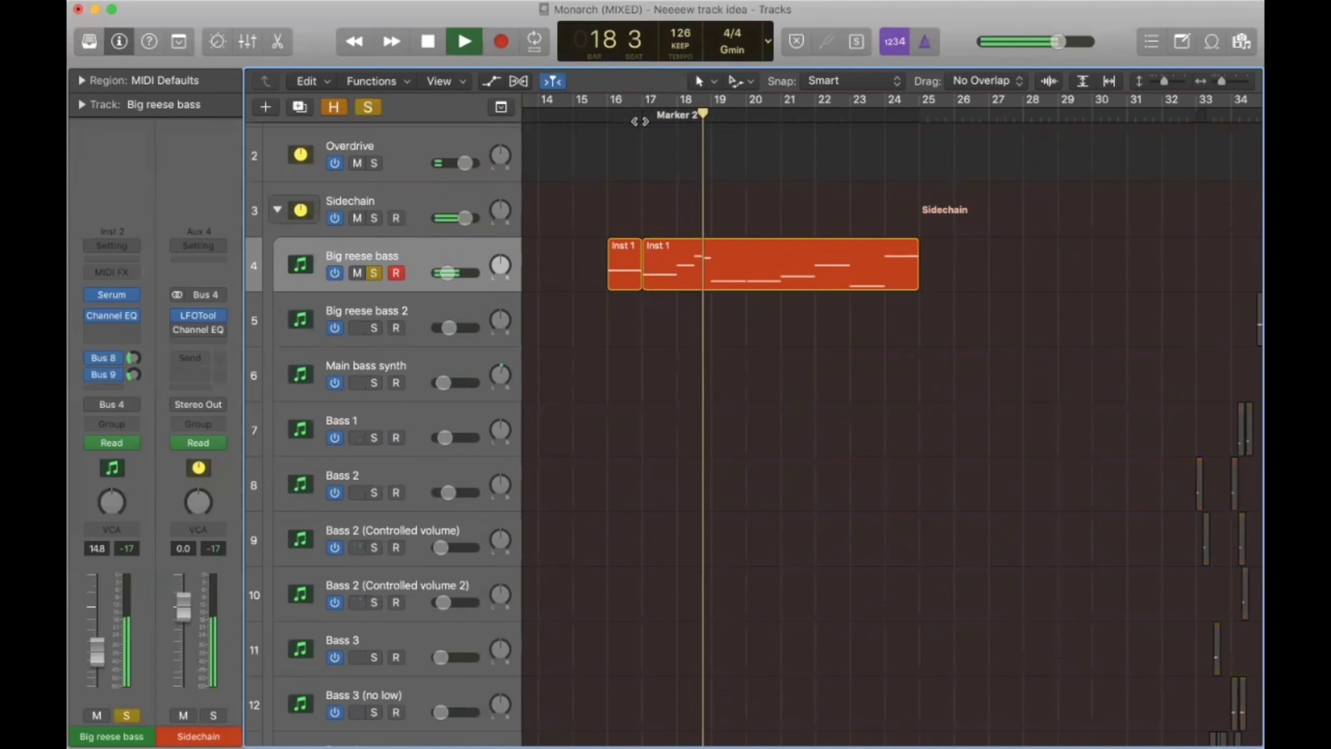
{"action": "key", "text": "space"}
{"action": "key", "text": "s"}
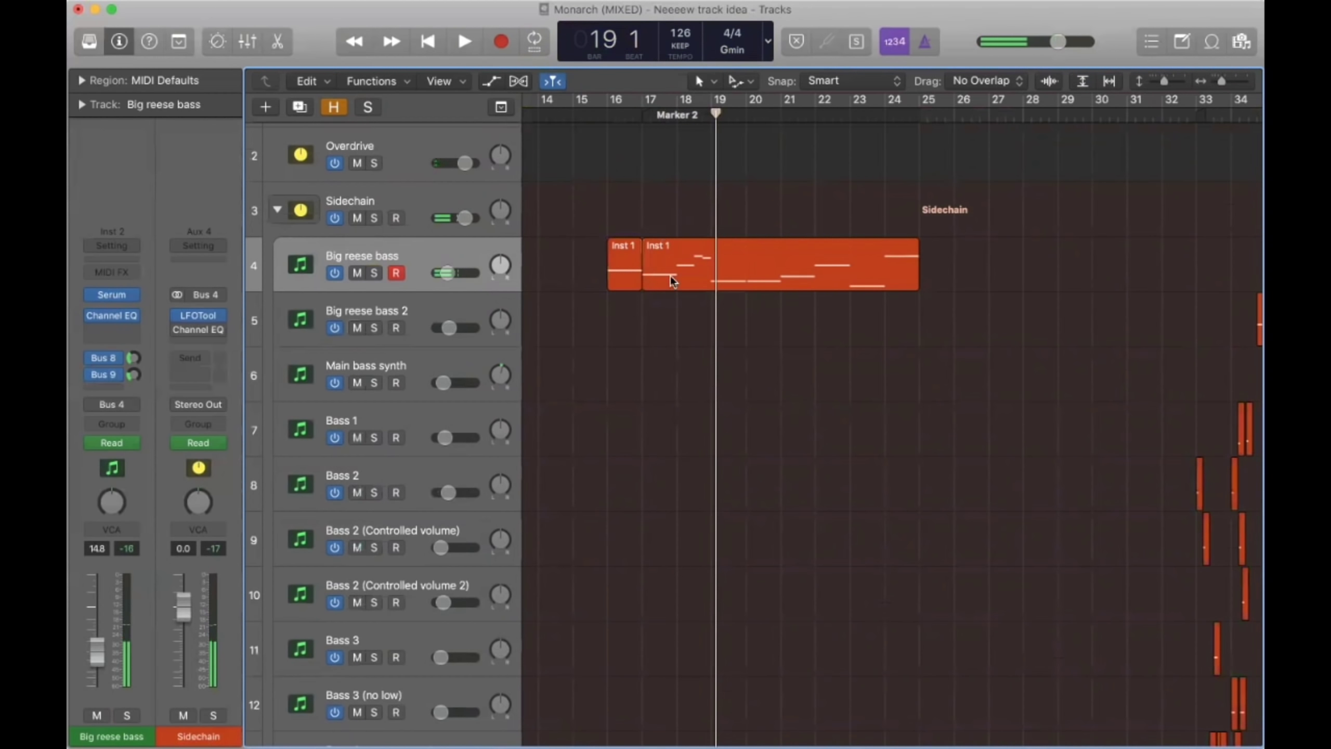
Step: Play the bass section from bar 33 with all tracks audible and stop playback
{"action": "key", "text": "z"}
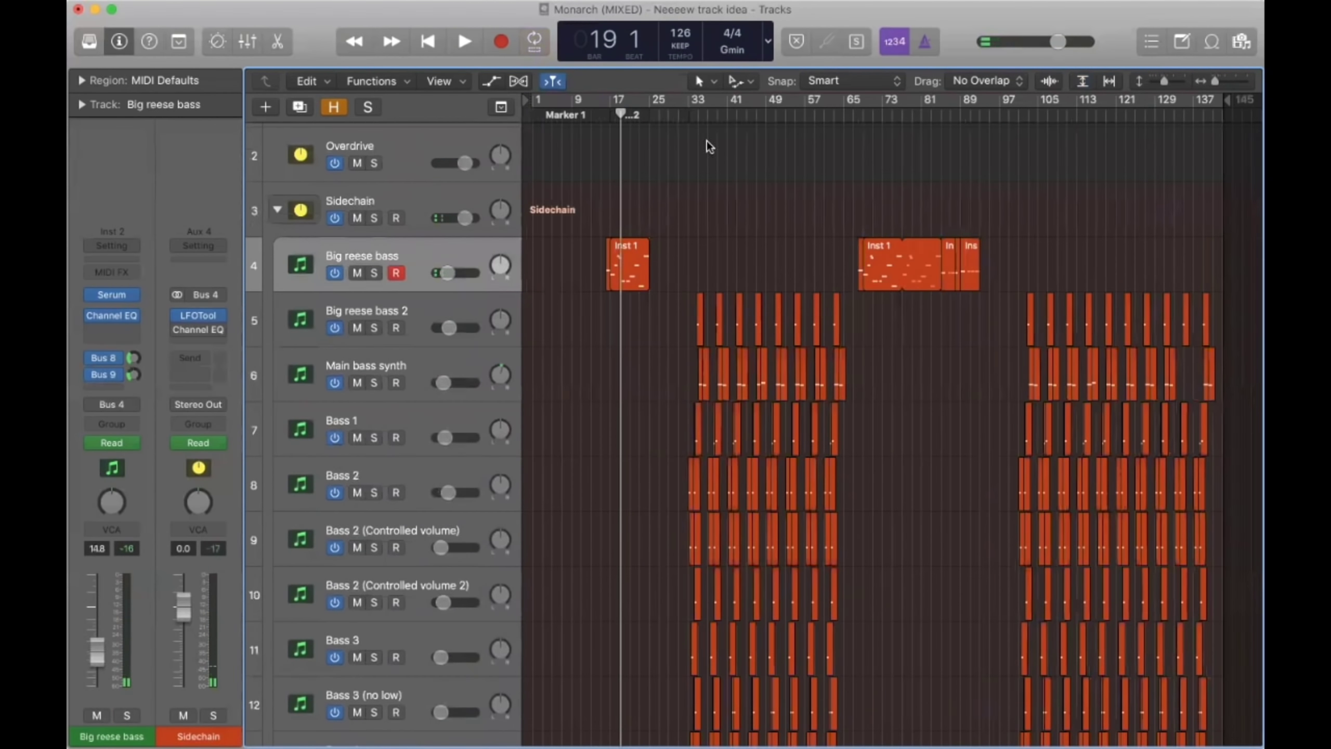
{"action": "left_click", "coordinate": [687, 114]}
{"action": "scroll", "coordinate": [702, 114], "scroll_direction": "up", "scroll_amount": 5}
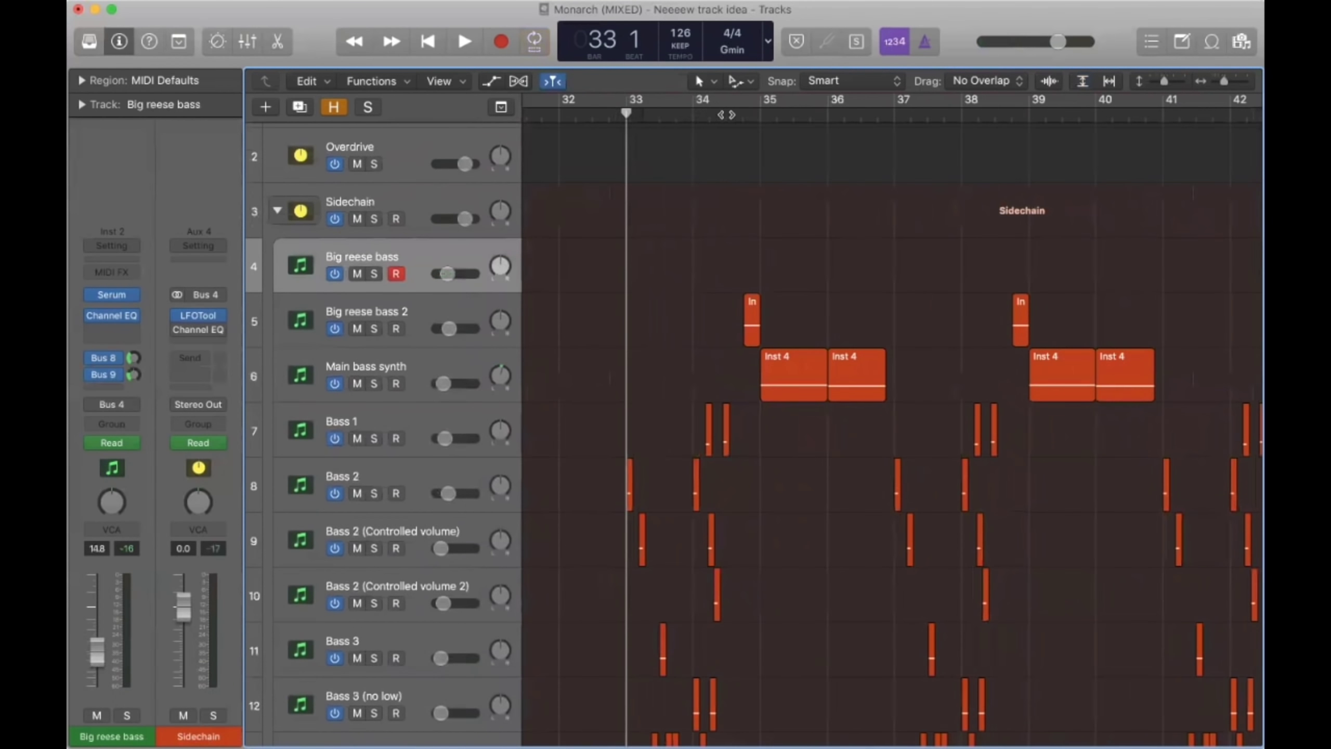
{"action": "key", "text": "space"}
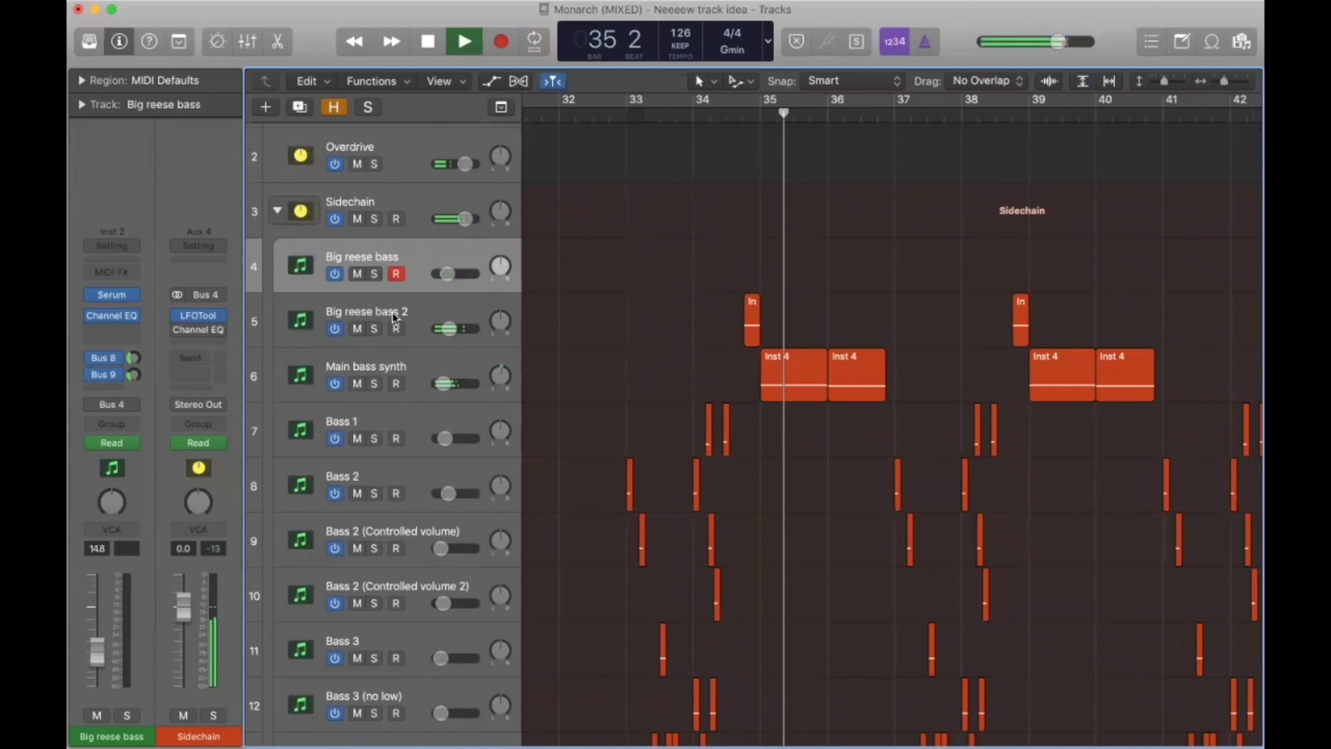
{"action": "key", "text": "space"}
Step: Set the playhead to bar 69, open the Big reese bass track's Serum synth and start playback
{"action": "scroll", "coordinate": [1028, 309], "scroll_direction": "down", "scroll_amount": 5}
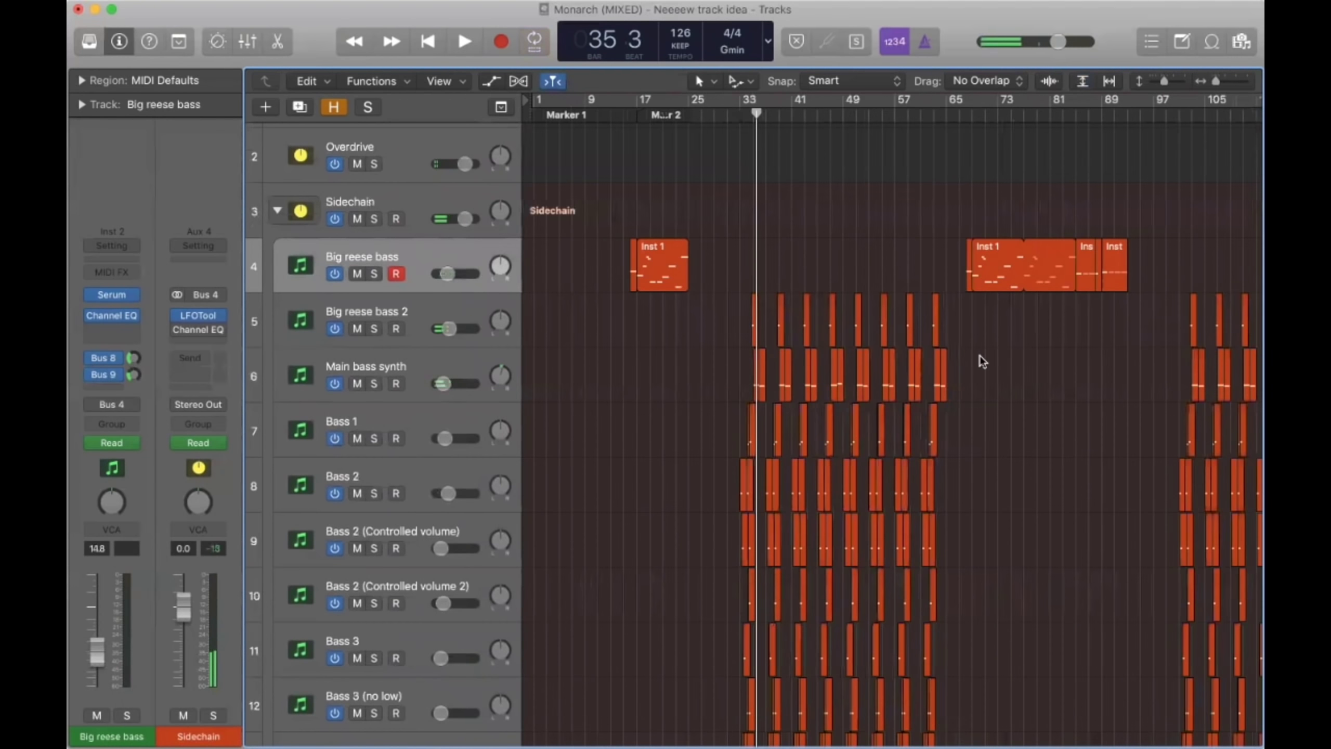
{"action": "scroll", "coordinate": [983, 361], "scroll_direction": "down", "scroll_amount": 1}
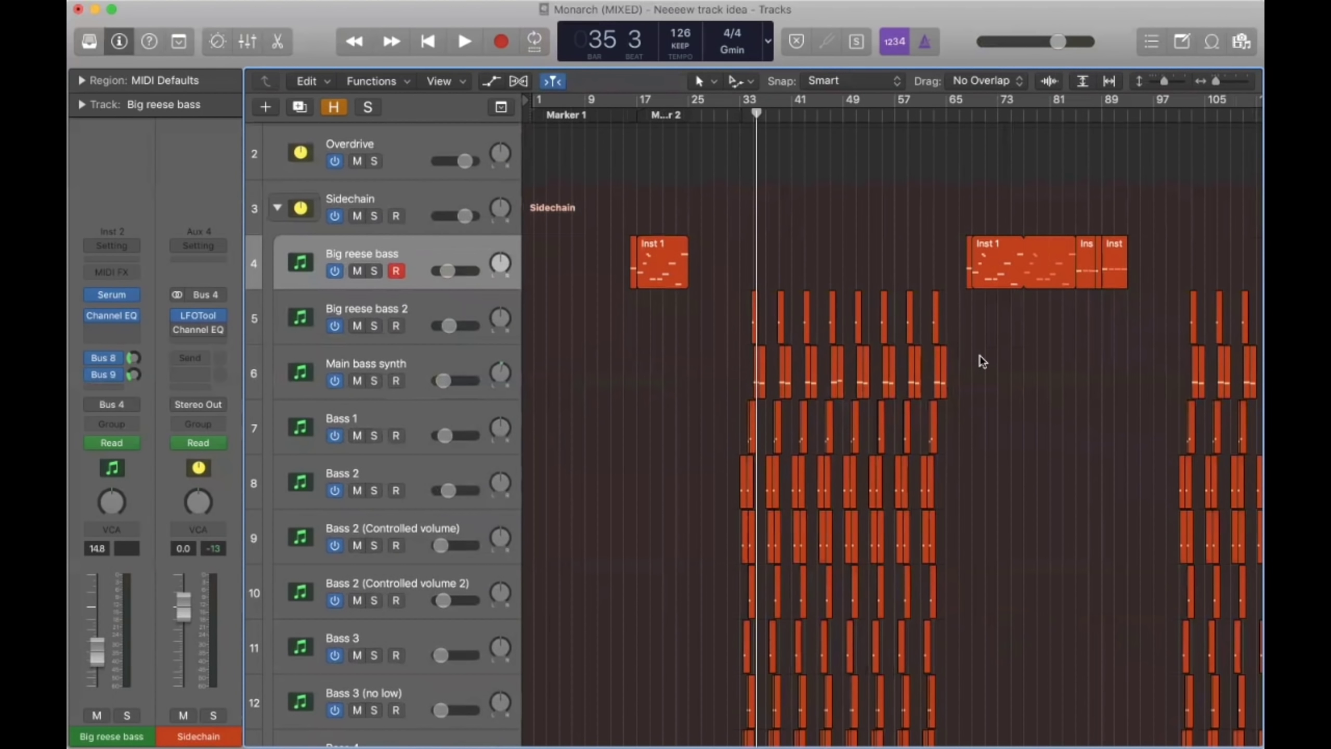
{"action": "scroll", "coordinate": [978, 359], "scroll_direction": "right", "scroll_amount": 3}
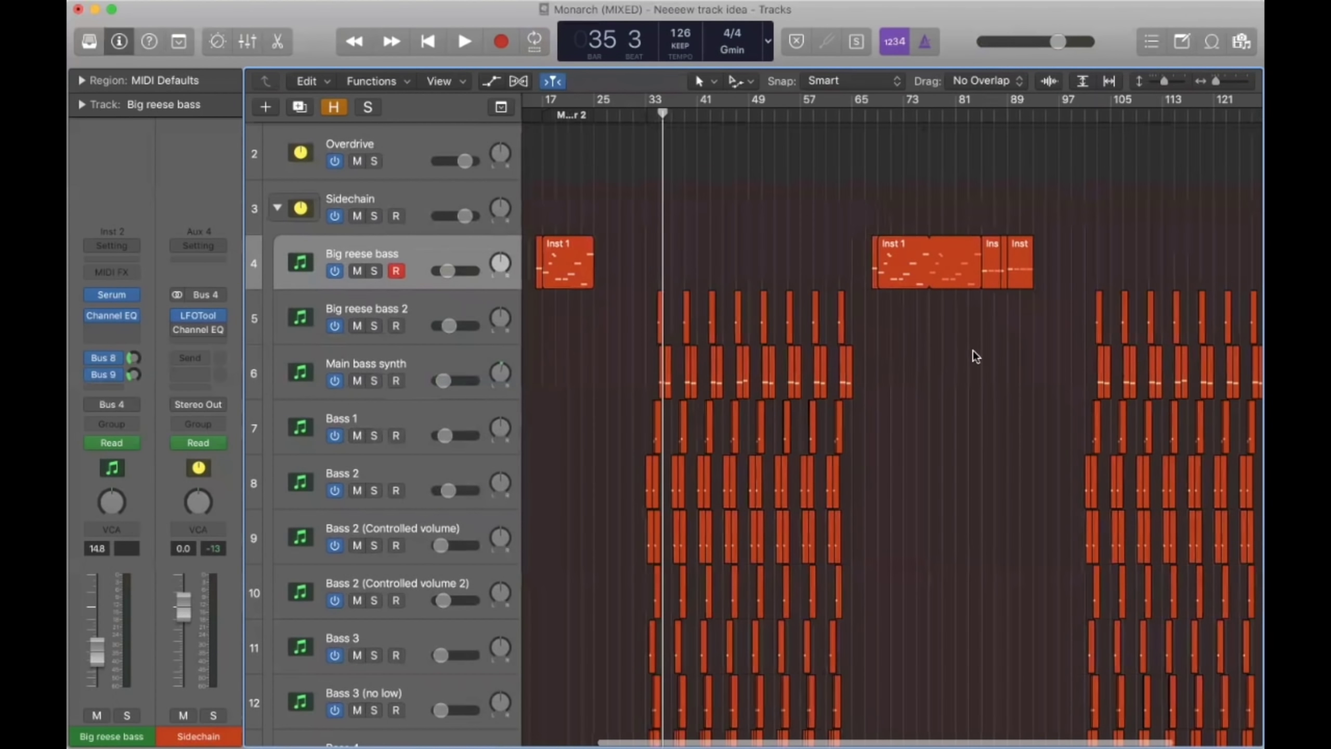
{"action": "left_click", "coordinate": [879, 115]}
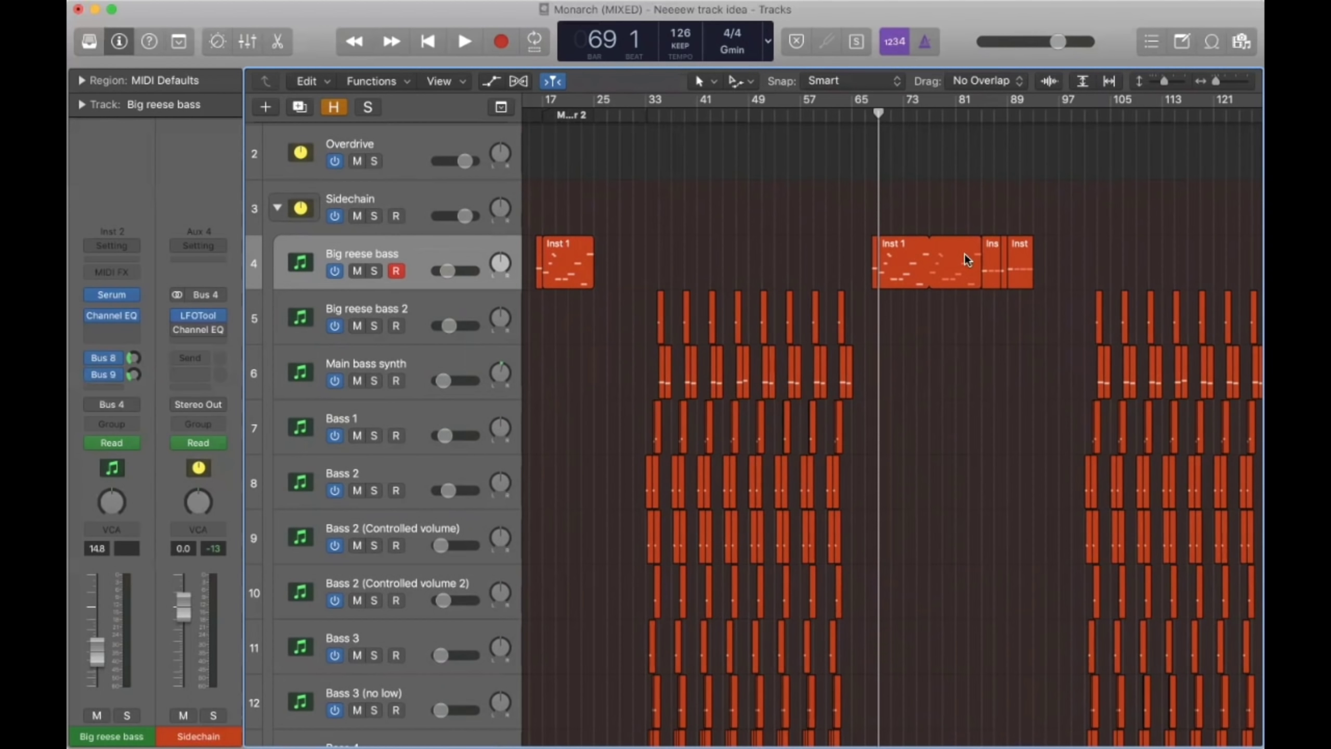
{"action": "scroll", "coordinate": [966, 254], "scroll_direction": "down", "scroll_amount": 2}
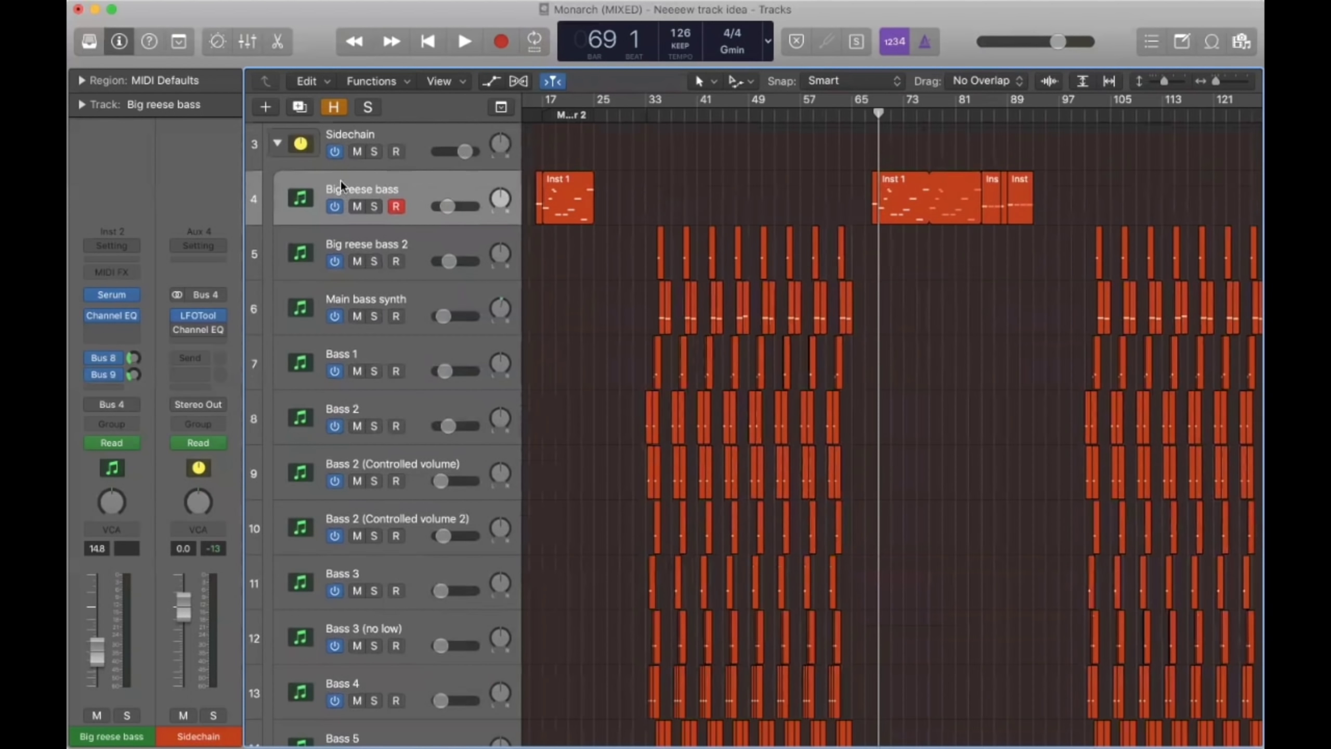
{"action": "mouse_move", "coordinate": [119, 293]}
{"action": "left_click", "coordinate": [115, 294]}
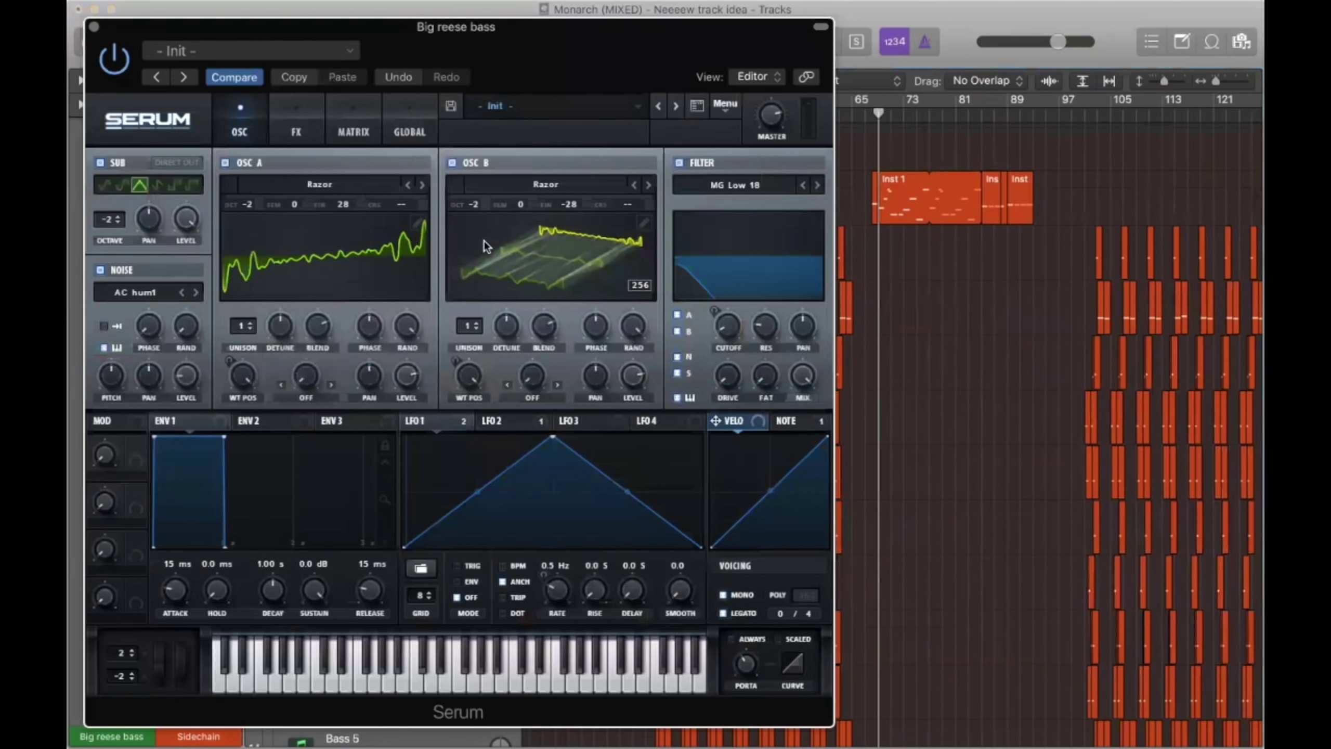
{"action": "key", "text": "space"}
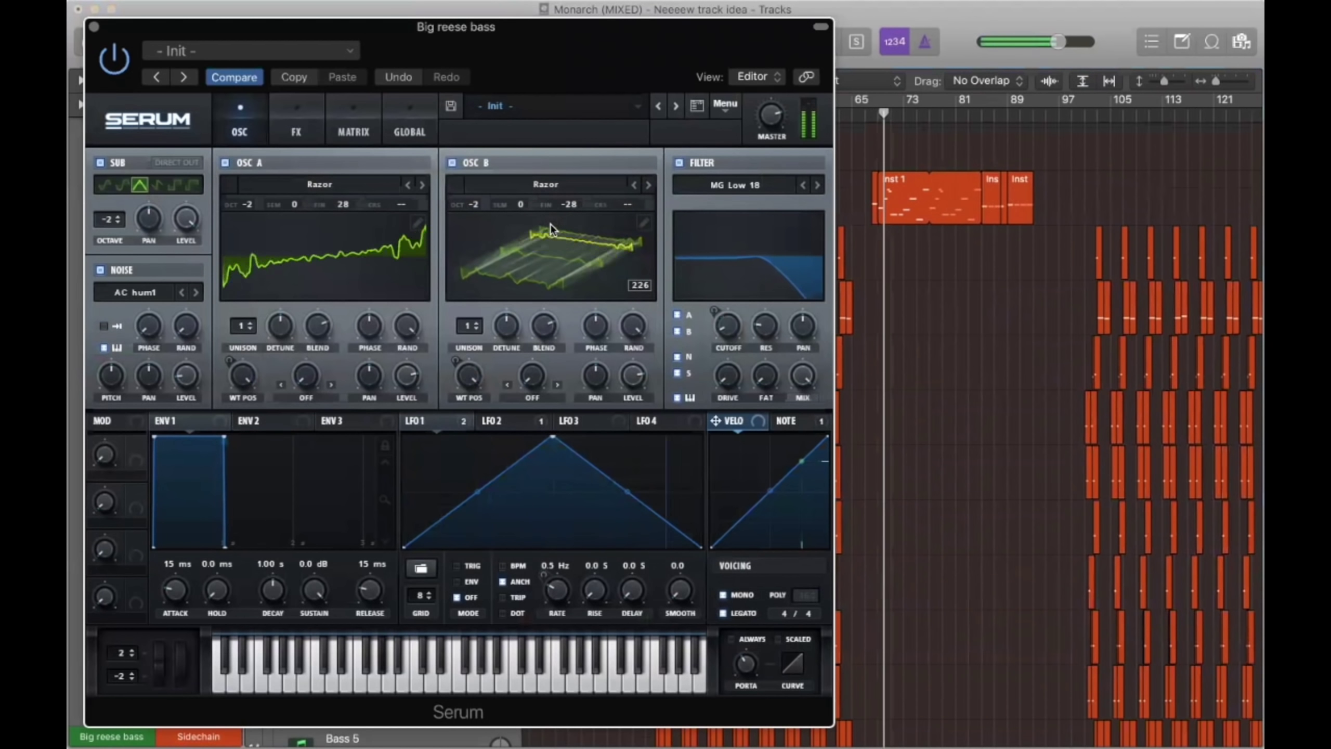
Step: Review the Big reese bass patch's distortion effect in Serum, return to its oscillators and close the synth
{"action": "left_click", "coordinate": [296, 123]}
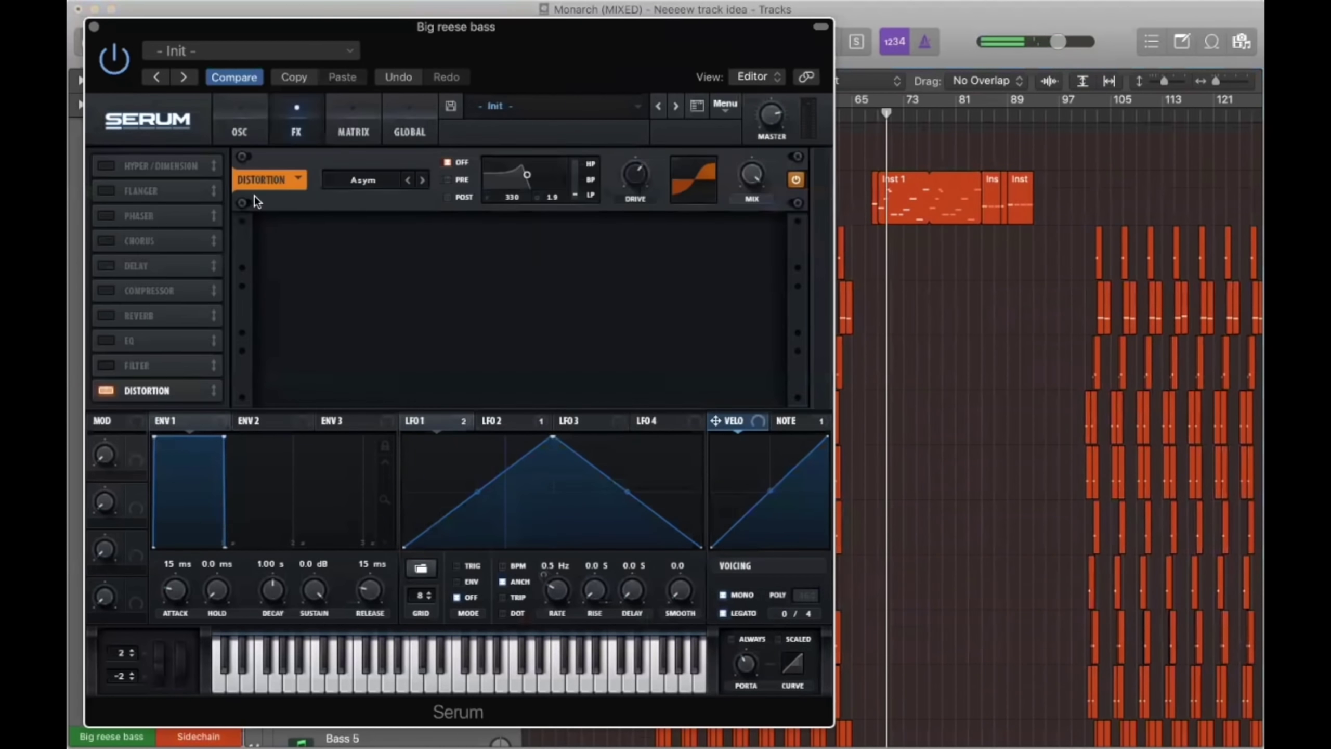
{"action": "left_click", "coordinate": [225, 124]}
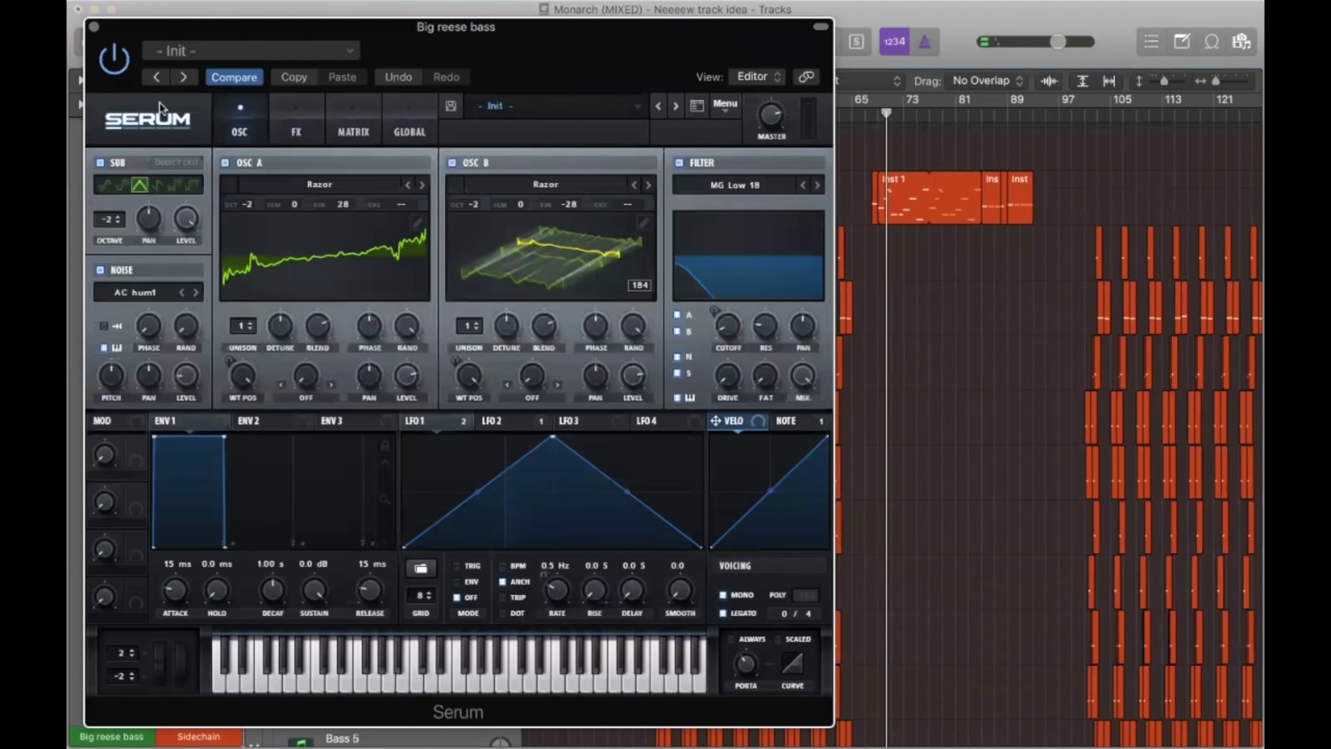
{"action": "left_click", "coordinate": [93, 27]}
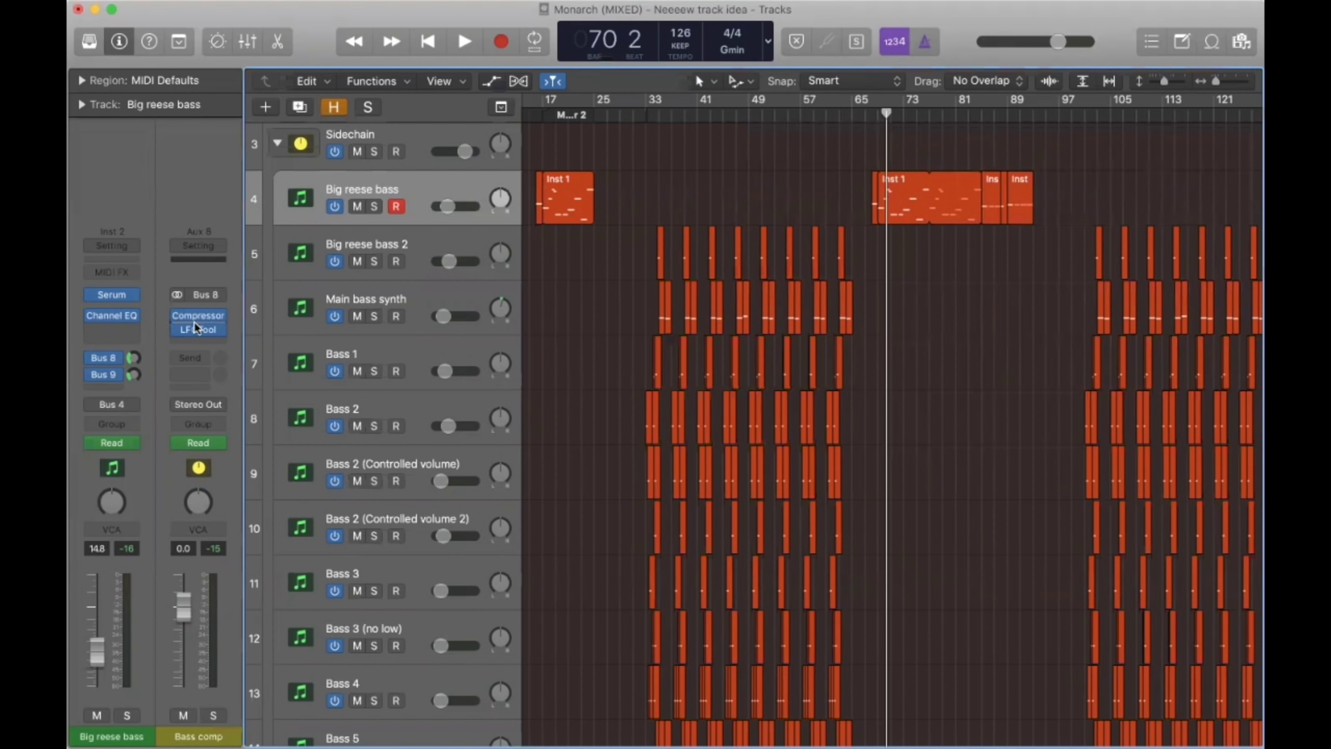
Step: Show the Big reese bass track's Bus 9 return, then inspect the Bass comp and Overdrive aux tracks' channel strips
{"action": "left_click", "coordinate": [105, 373]}
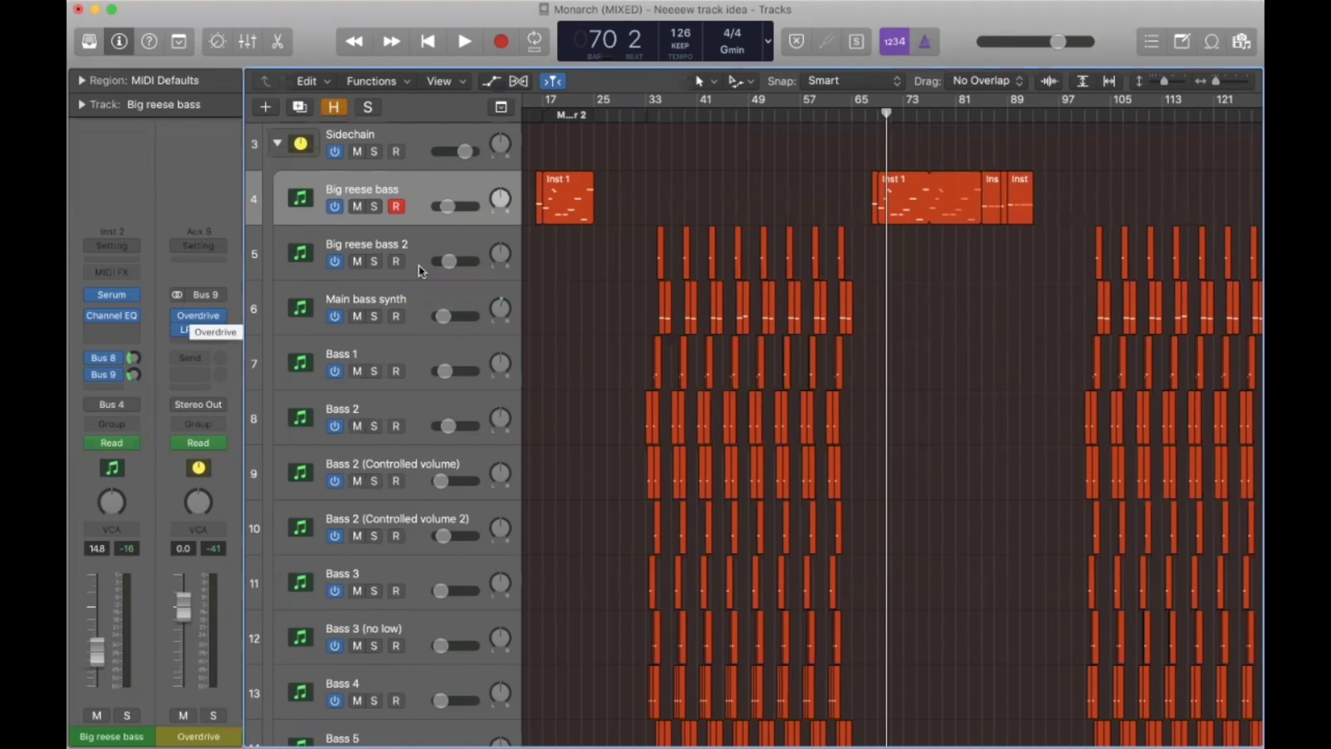
{"action": "scroll", "coordinate": [382, 129], "scroll_direction": "up", "scroll_amount": 3}
{"action": "left_click", "coordinate": [389, 159]}
{"action": "left_click", "coordinate": [393, 189]}
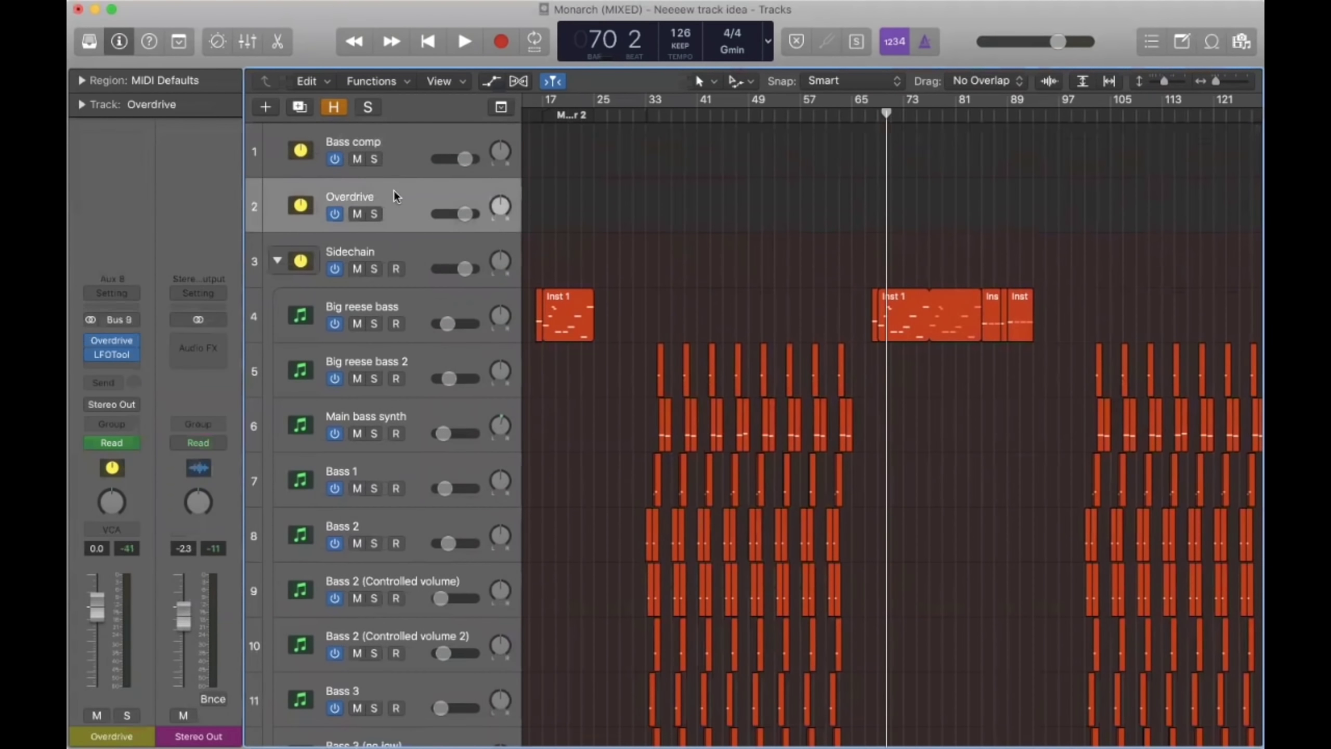
{"action": "left_click", "coordinate": [397, 148]}
{"action": "left_click", "coordinate": [399, 207]}
Step: Select the Big reese bass track, open its Serum synth to examine both Razor oscillators, and close it
{"action": "scroll", "coordinate": [695, 232], "scroll_direction": "right", "scroll_amount": 2}
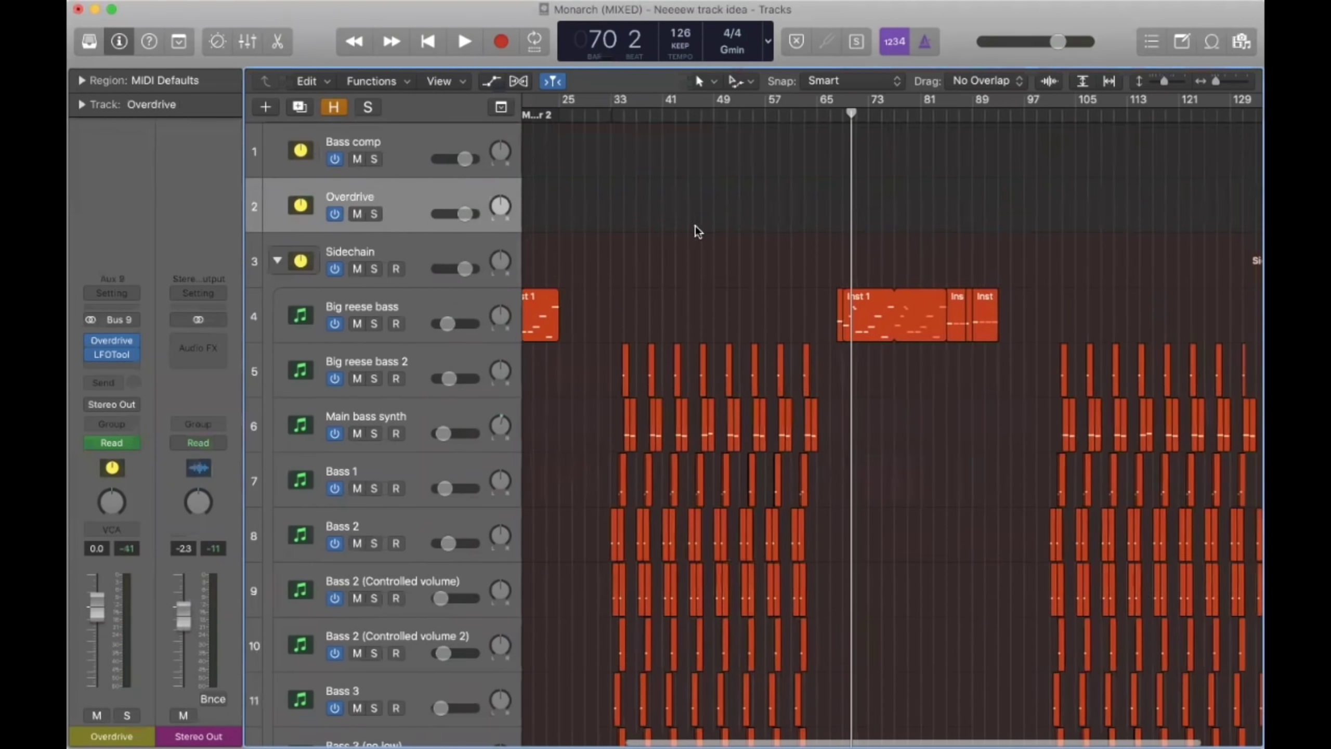
{"action": "scroll", "coordinate": [695, 231], "scroll_direction": "down", "scroll_amount": 3}
{"action": "left_click", "coordinate": [419, 195]}
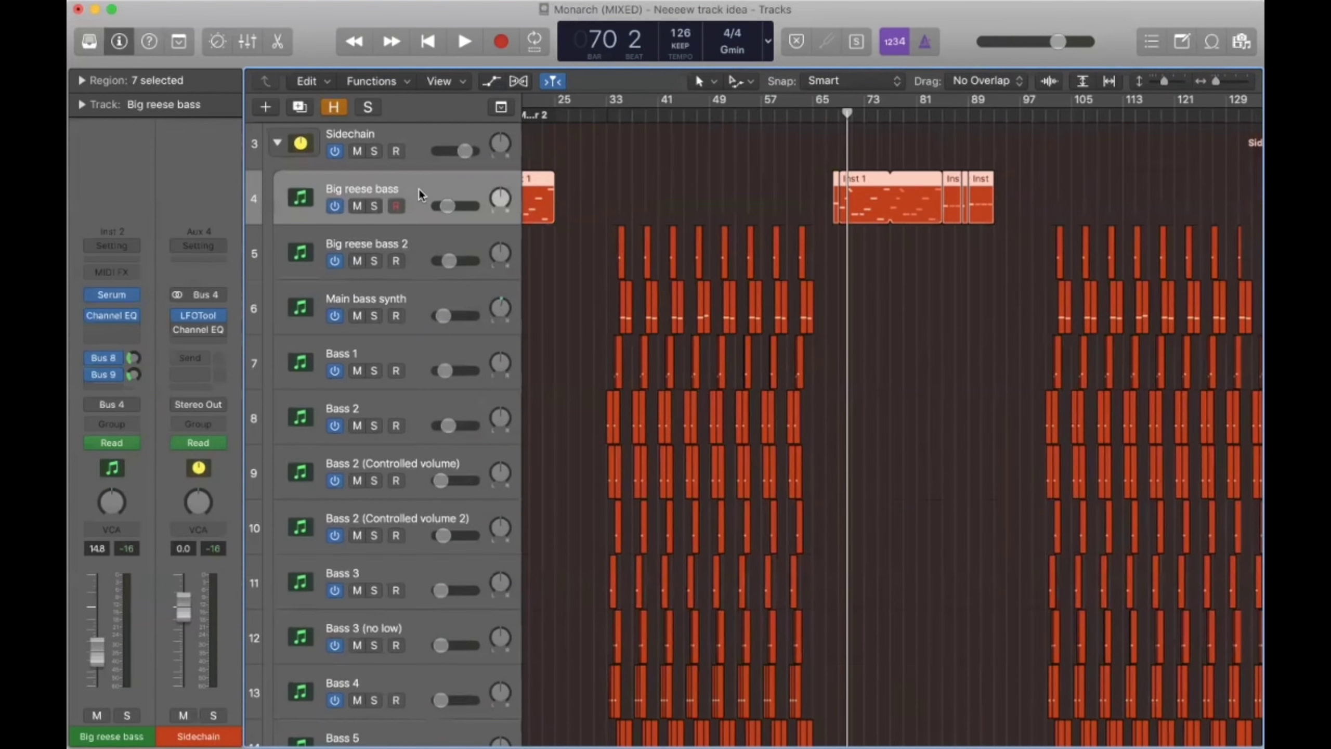
{"action": "left_click", "coordinate": [113, 292]}
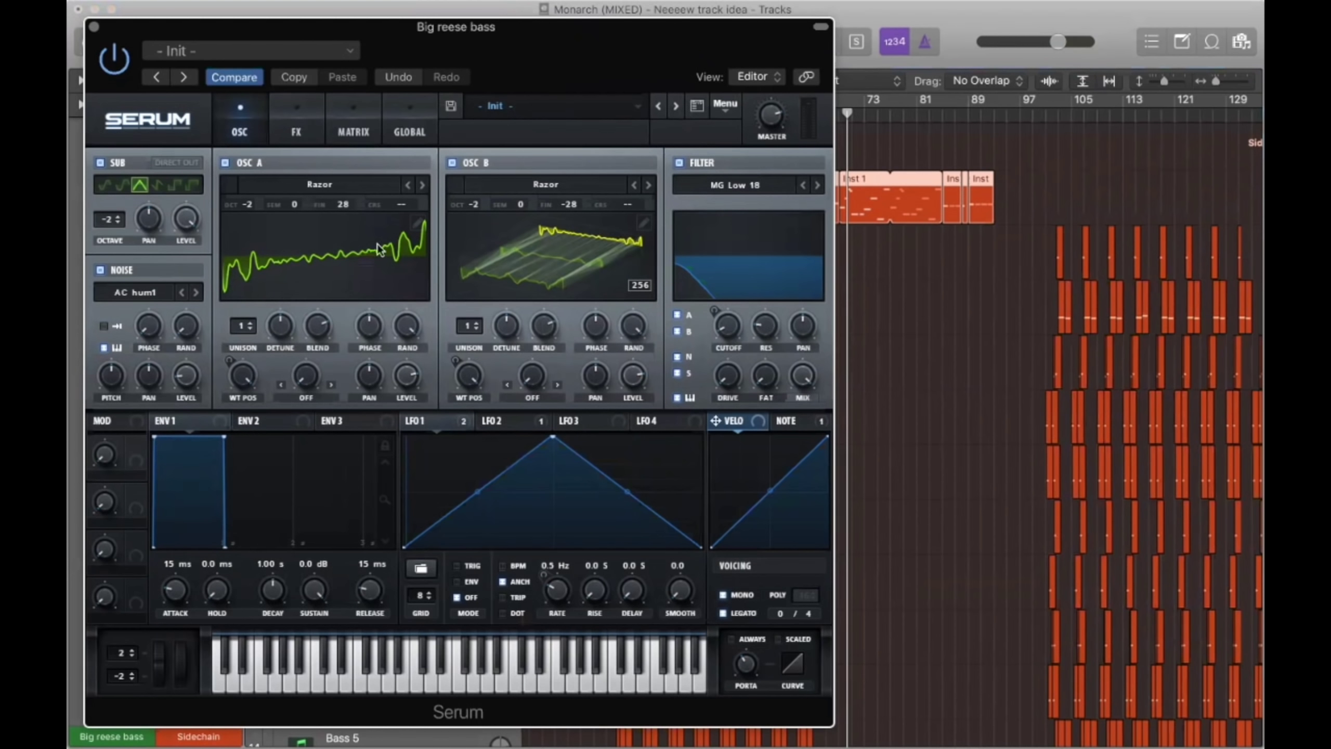
{"action": "left_click", "coordinate": [573, 247]}
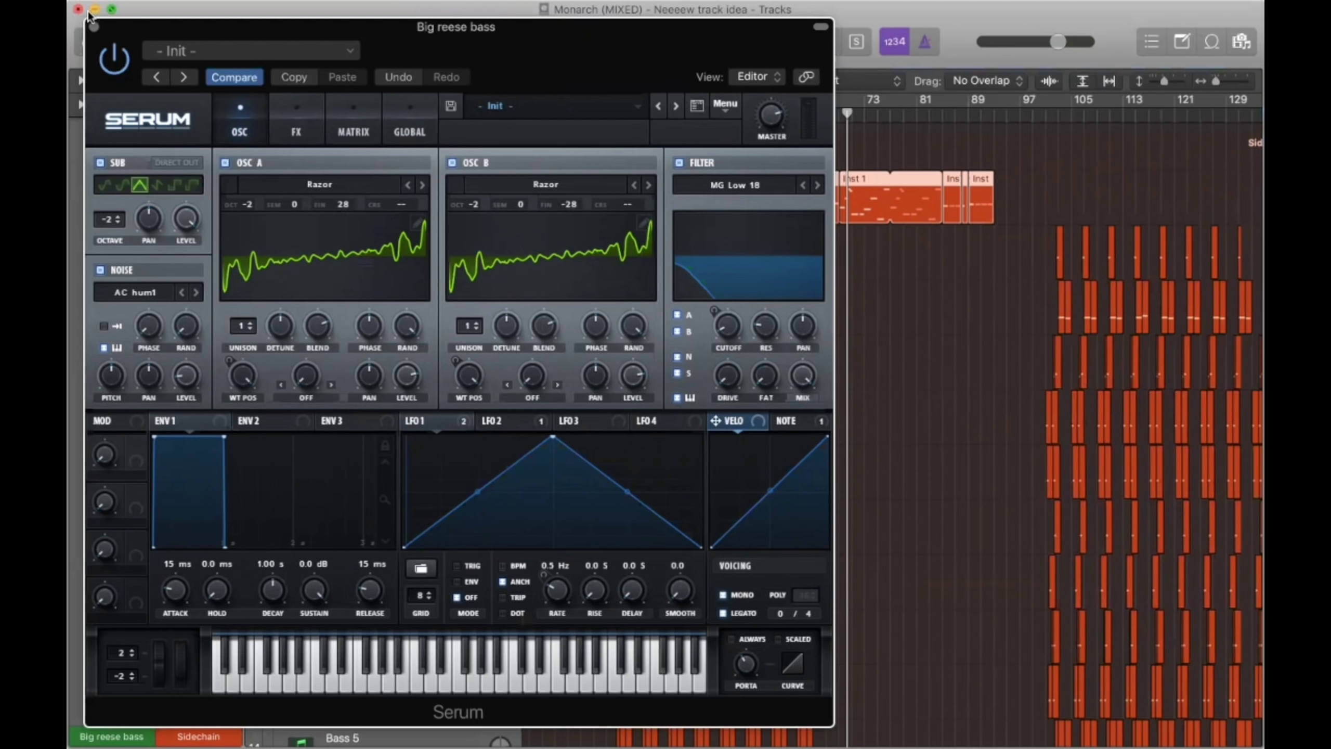
{"action": "left_click", "coordinate": [93, 26]}
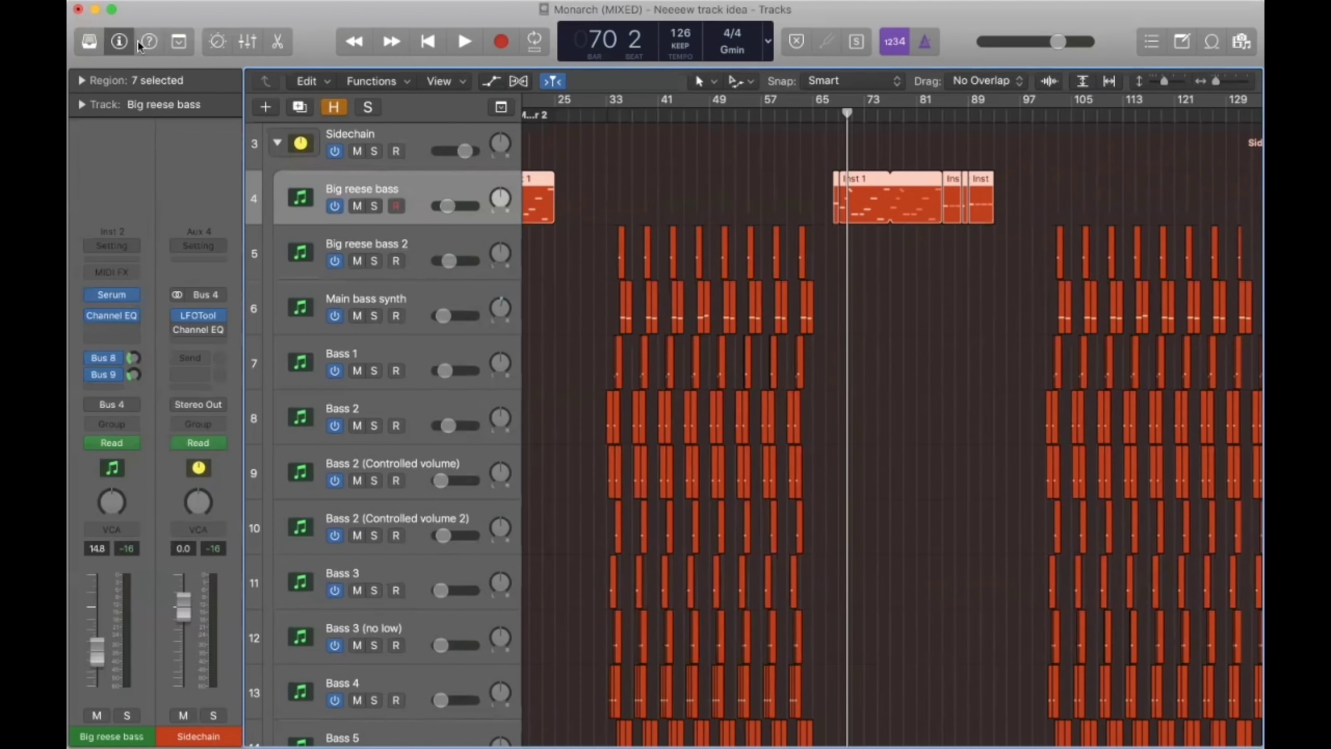
Step: Review the Big reese bass track's Serum effects, close the synth and show the track's Bus 8 and Bus 9 returns
{"action": "scroll", "coordinate": [837, 332], "scroll_direction": "down", "scroll_amount": 1}
{"action": "scroll", "coordinate": [837, 332], "scroll_direction": "up", "scroll_amount": 2}
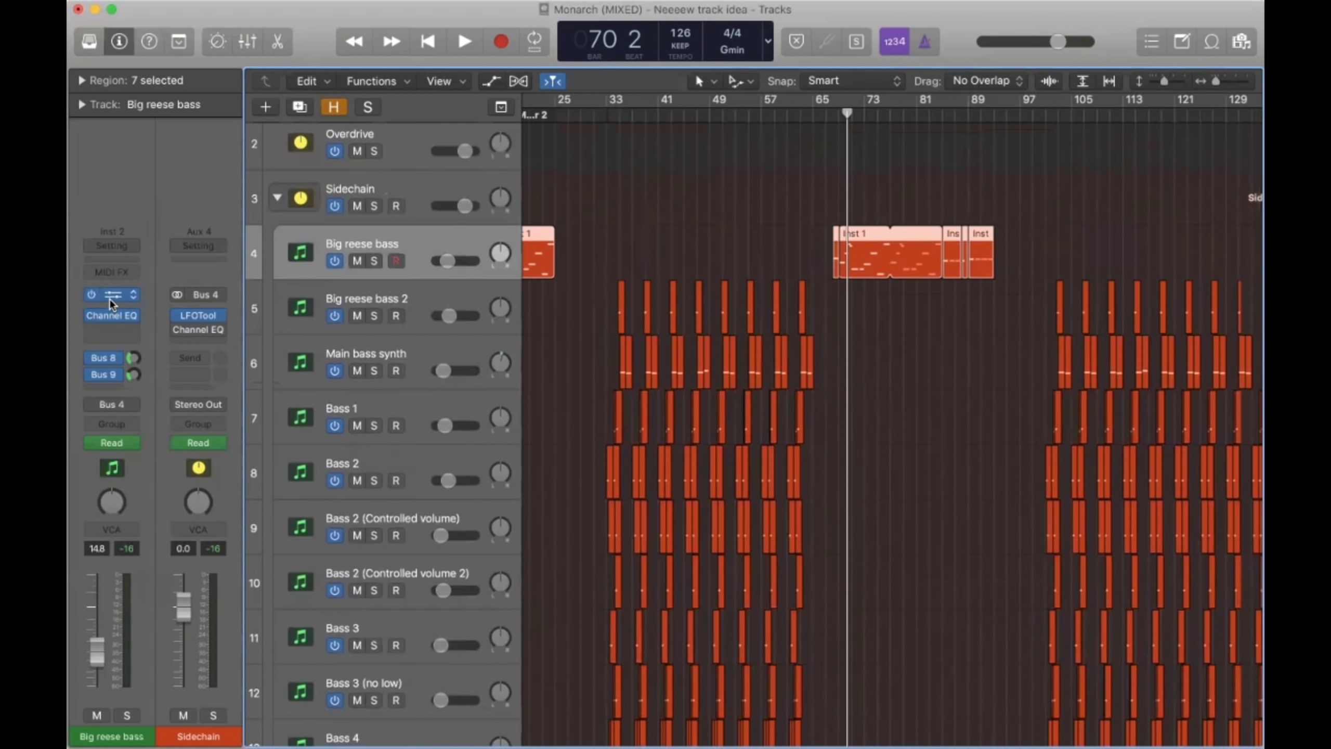
{"action": "left_click", "coordinate": [112, 297]}
{"action": "left_click", "coordinate": [293, 118]}
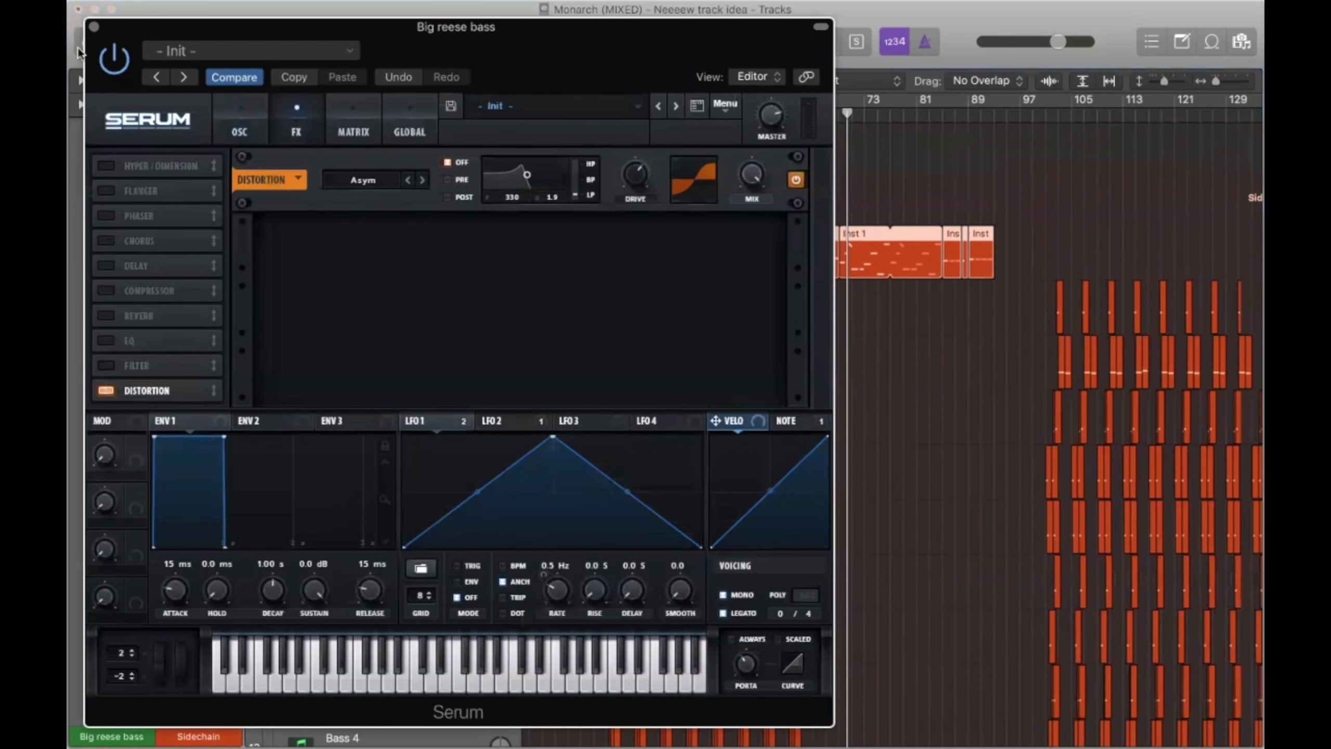
{"action": "left_click", "coordinate": [94, 26]}
{"action": "left_click", "coordinate": [104, 374]}
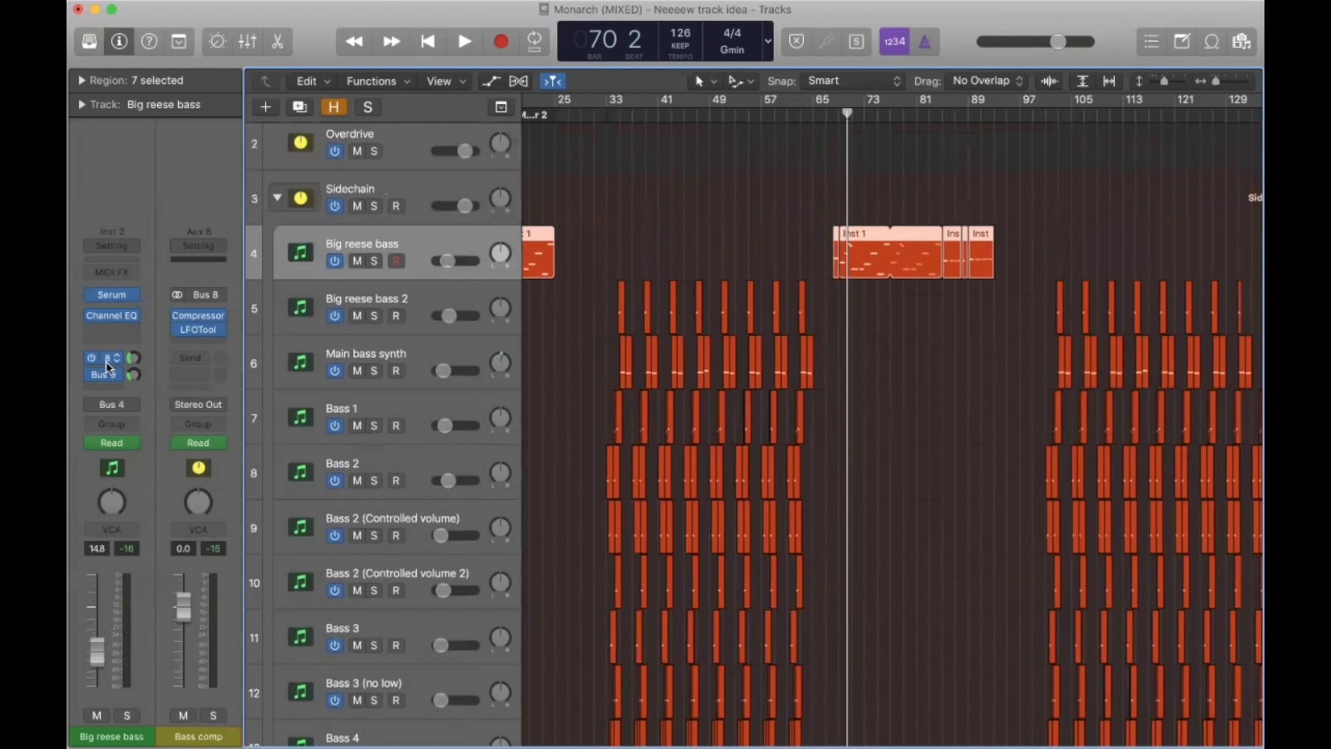
Step: Select the Main bass synth track and show the reverb return fed by its Bus 1 send
{"action": "scroll", "coordinate": [706, 389], "scroll_direction": "down", "scroll_amount": 3}
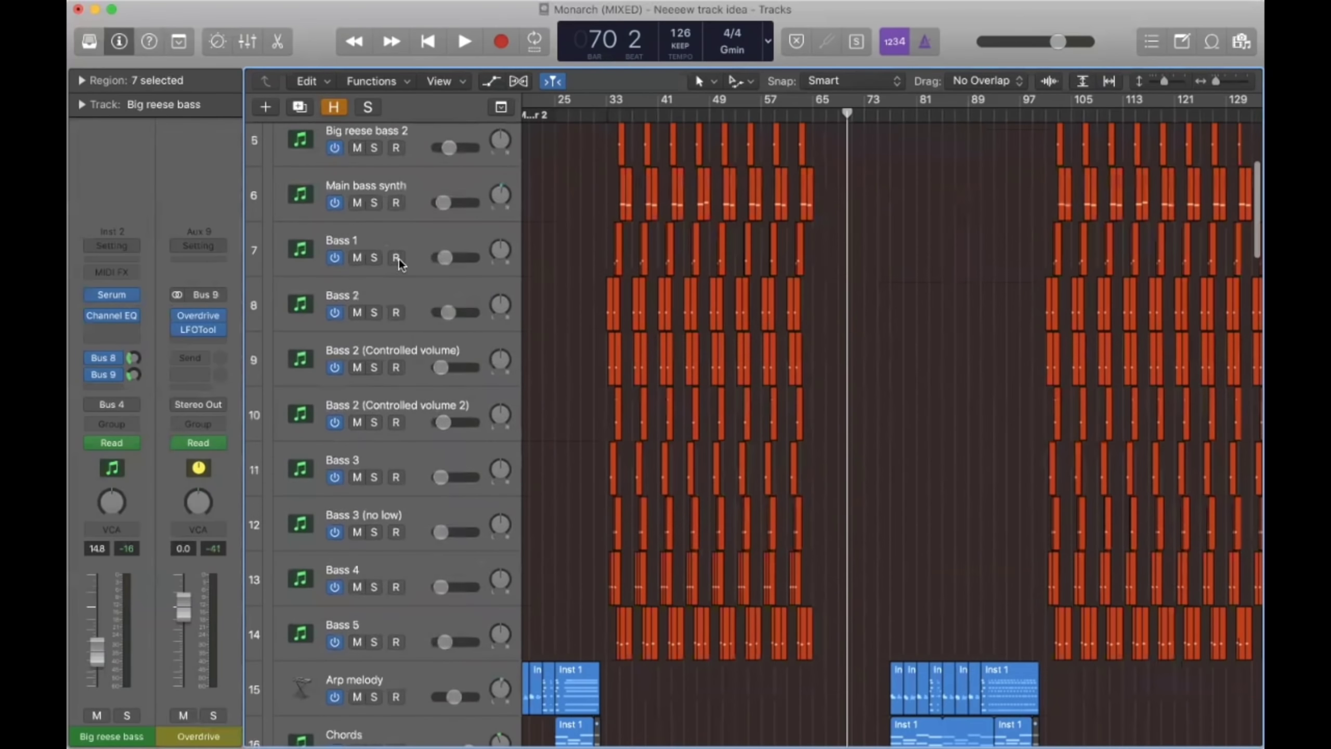
{"action": "left_click", "coordinate": [406, 191]}
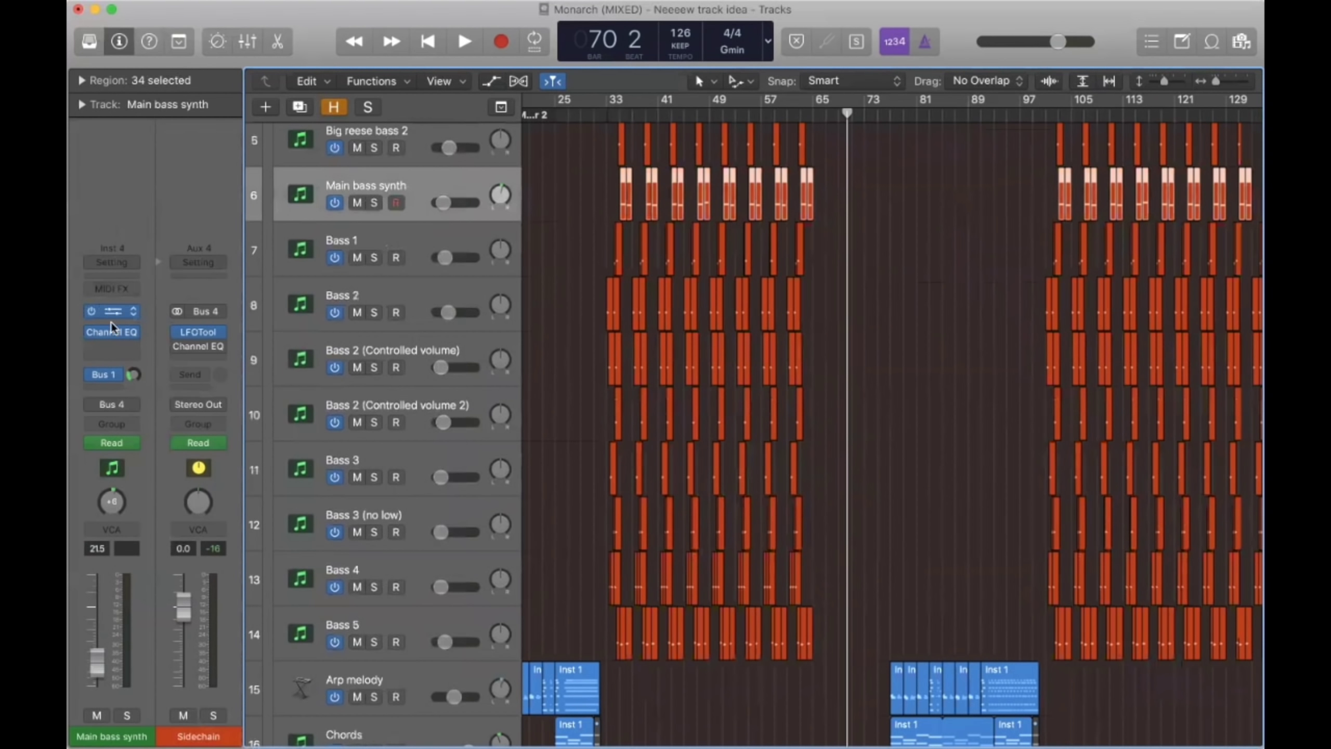
{"action": "left_click", "coordinate": [104, 374]}
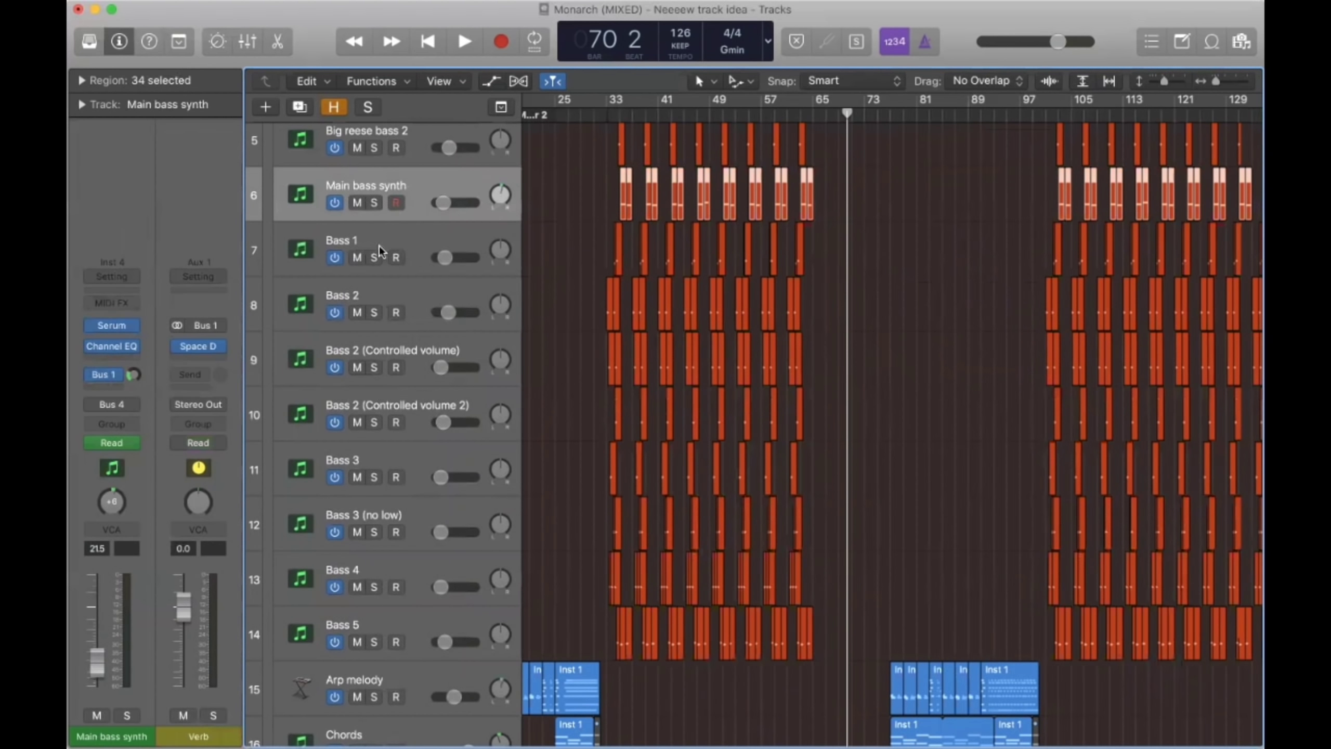
Step: Select the Bass 1 track, review its Serum effects chain and oscillators, and close the synth
{"action": "left_click", "coordinate": [440, 245]}
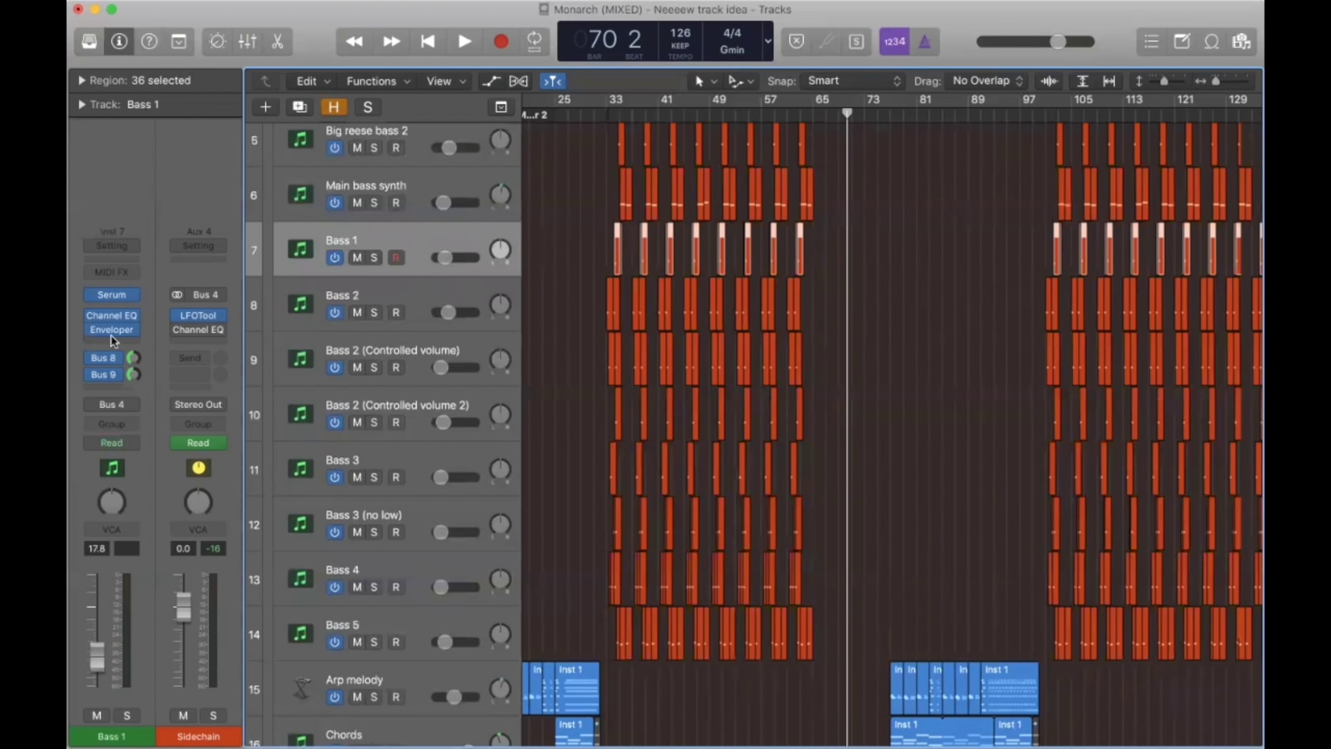
{"action": "left_click", "coordinate": [111, 295]}
{"action": "left_click", "coordinate": [318, 113]}
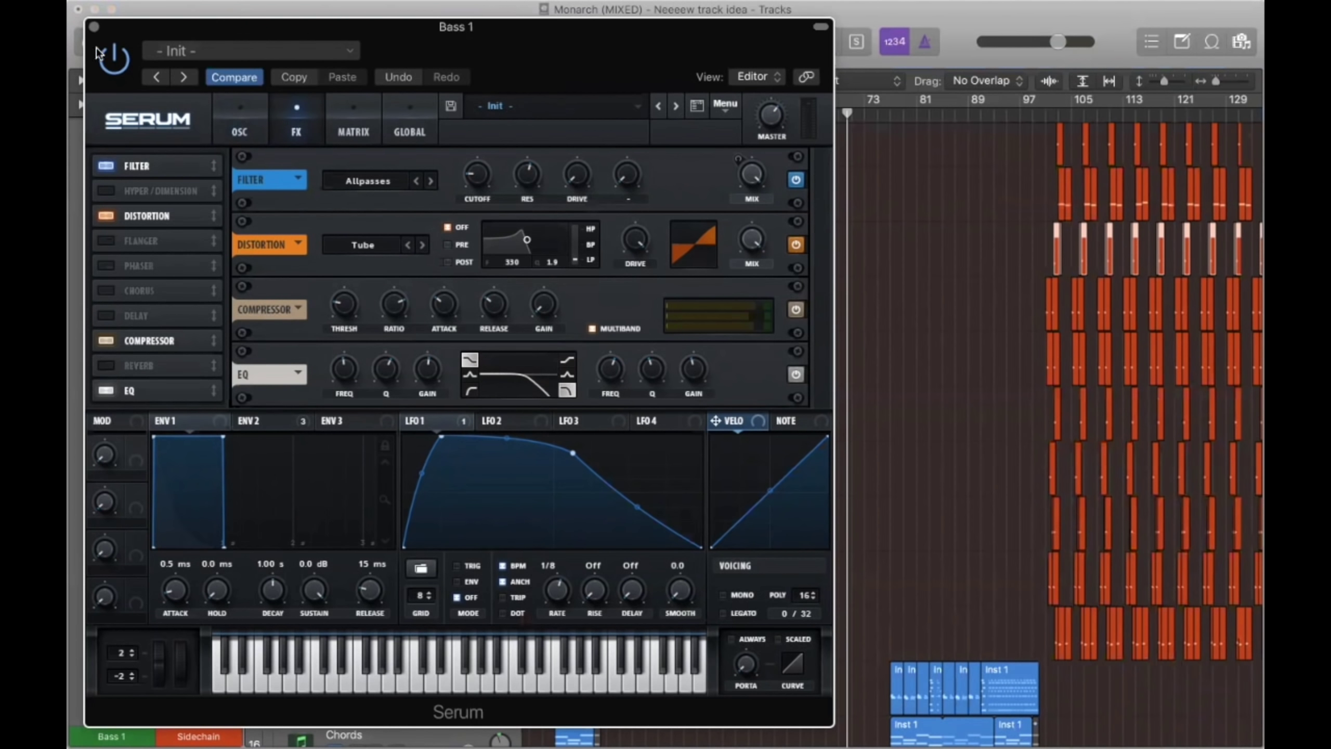
{"action": "left_click", "coordinate": [240, 114]}
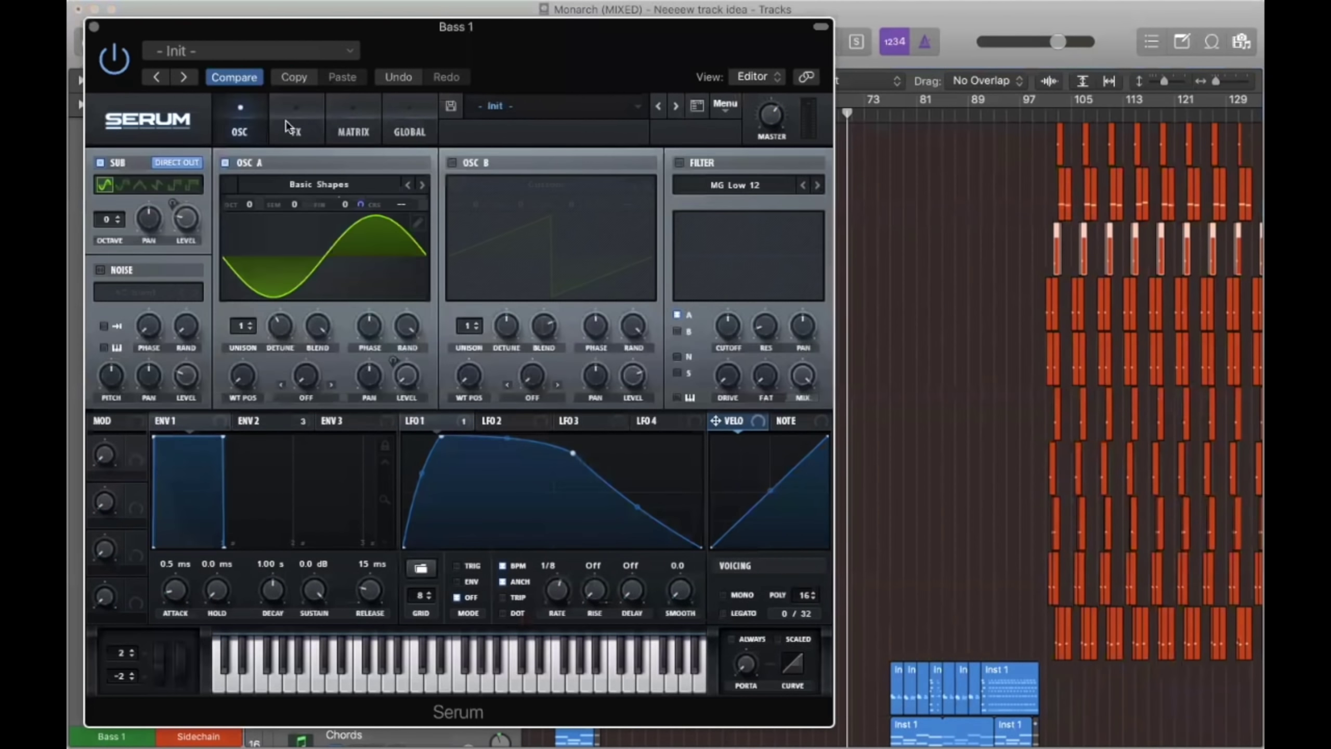
{"action": "left_click", "coordinate": [94, 26]}
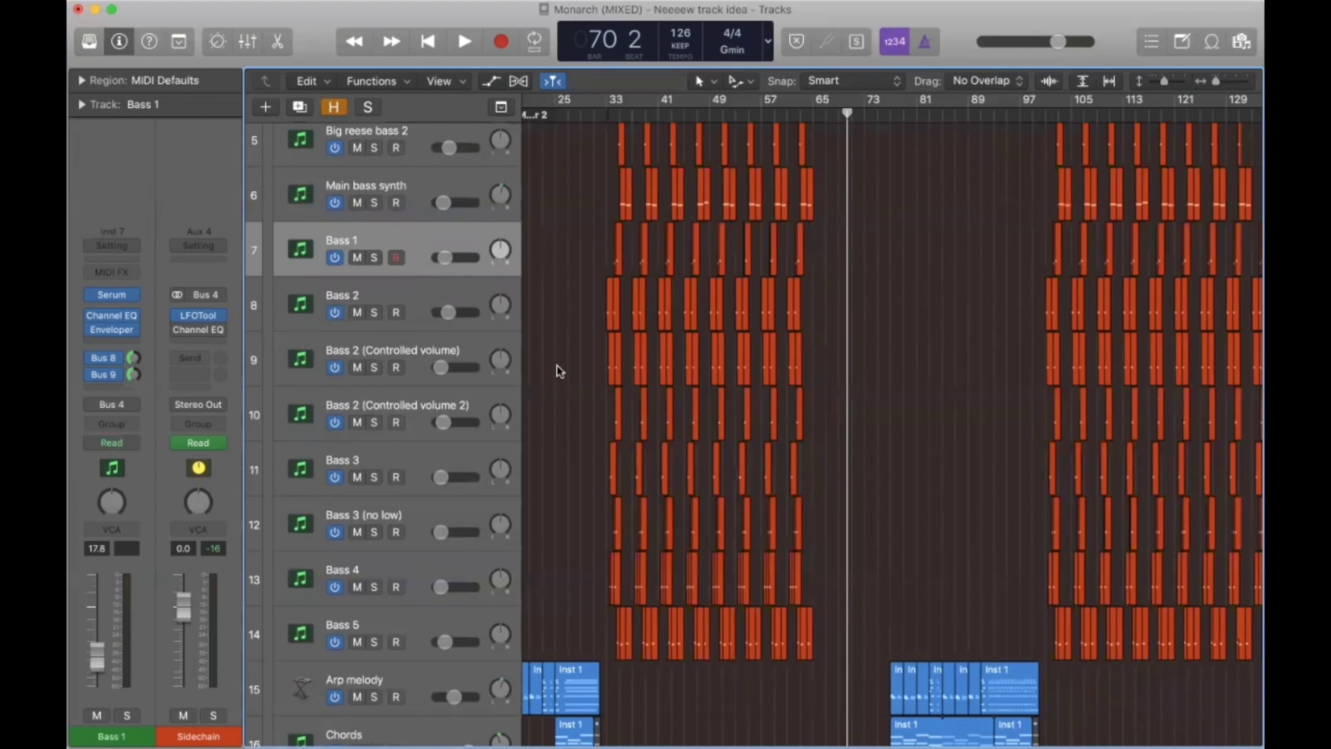
Step: Select the Bass 2 (Controlled volume 2) track, open its Serum synth and show the patch's effects chain
{"action": "scroll", "coordinate": [505, 407], "scroll_direction": "down", "scroll_amount": 3}
{"action": "left_click", "coordinate": [333, 231]}
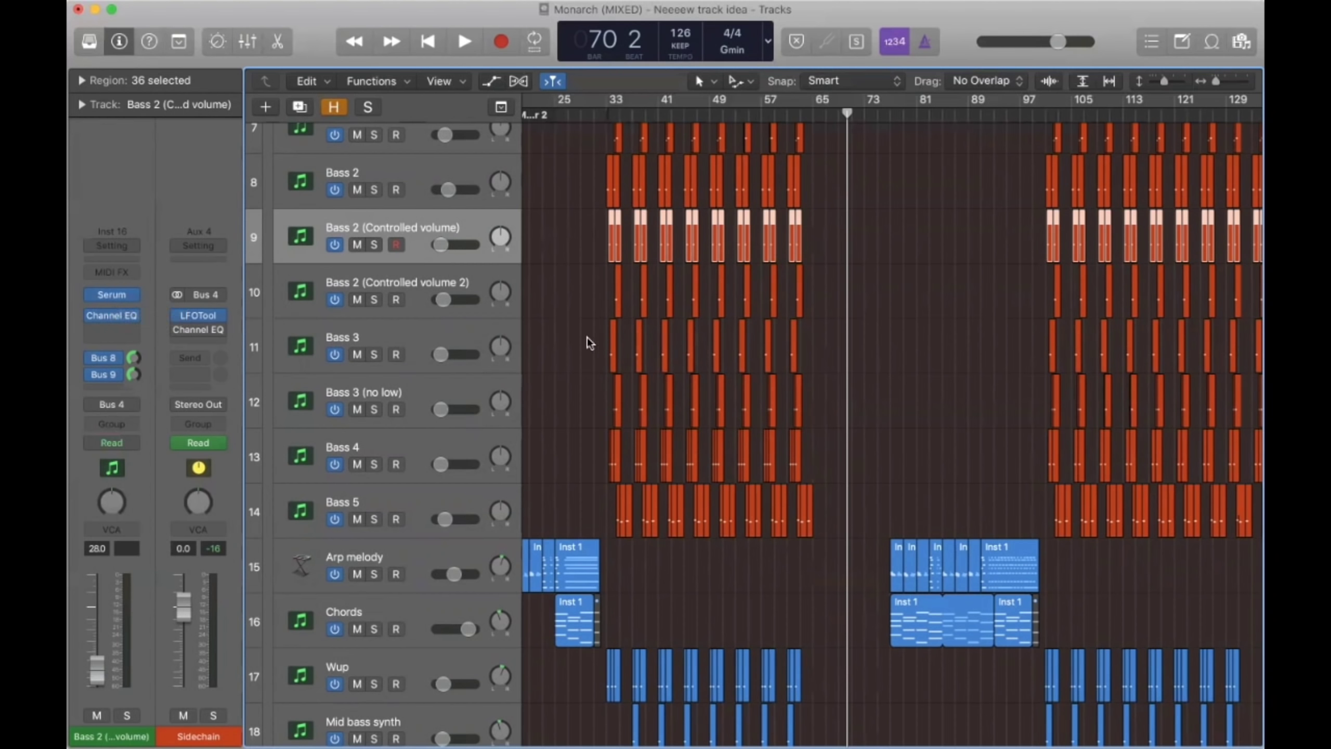
{"action": "left_click", "coordinate": [316, 282]}
{"action": "left_click", "coordinate": [112, 294]}
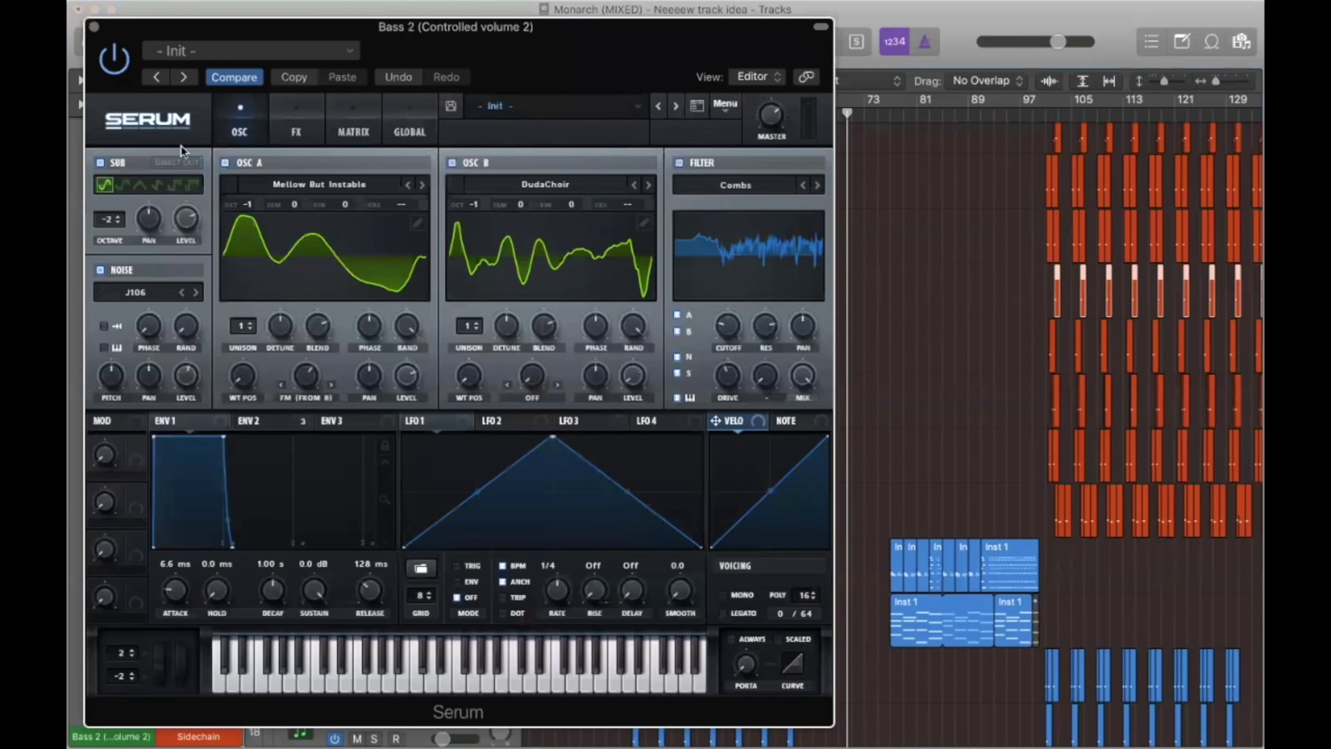
{"action": "left_click", "coordinate": [298, 126]}
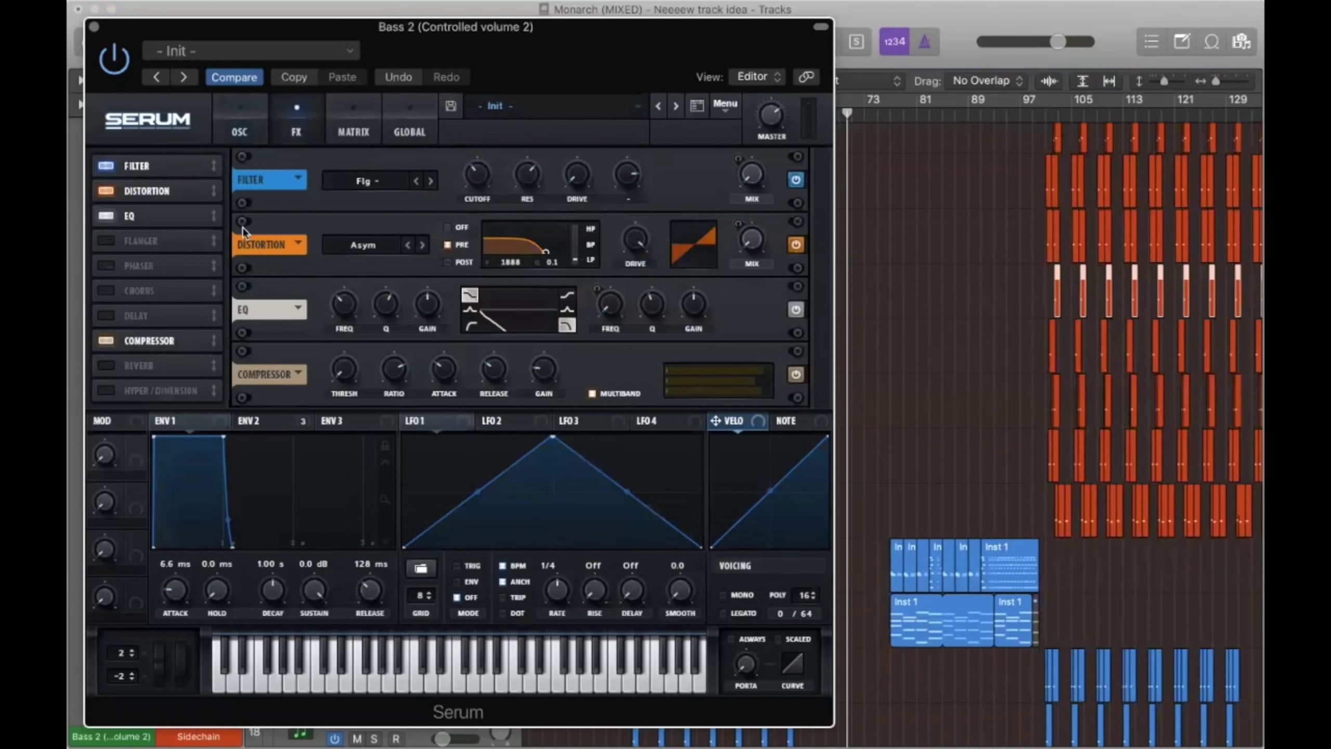
Step: Look through the Flanges types available for the Serum effects filter, dismiss the list and close the synth
{"action": "left_click", "coordinate": [358, 184]}
{"action": "mouse_move", "coordinate": [373, 229]}
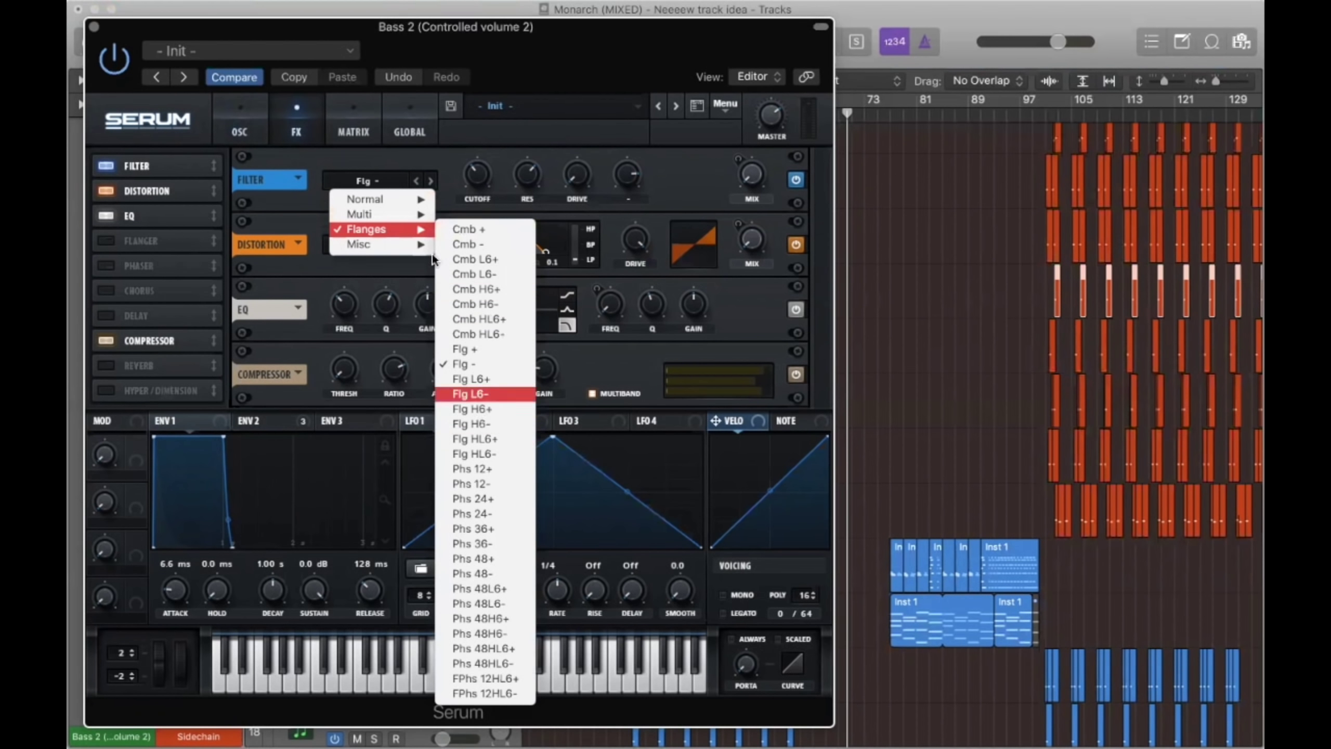
{"action": "left_click", "coordinate": [370, 185]}
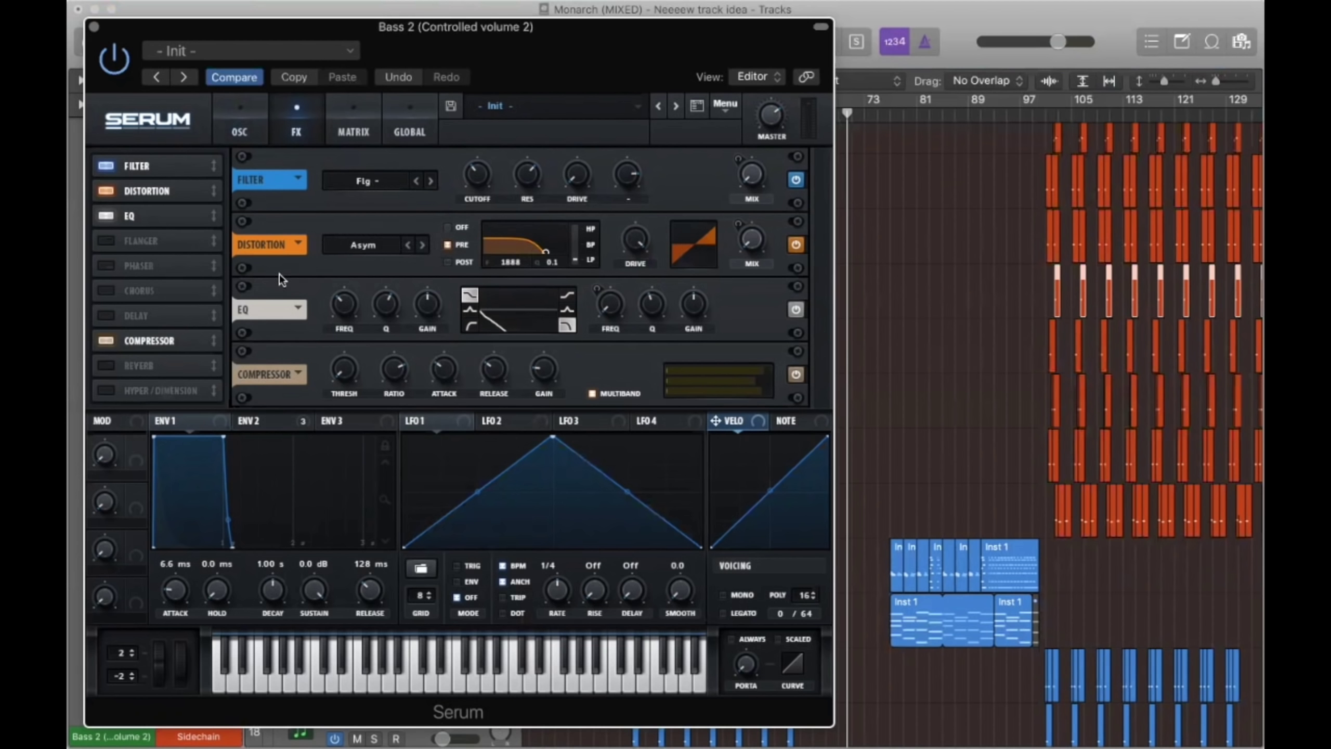
{"action": "left_click", "coordinate": [93, 26]}
Step: Inspect the Channel EQ curve on the Bass 2 (Controlled volume 2) track, close it and deselect the regions
{"action": "left_click", "coordinate": [113, 315]}
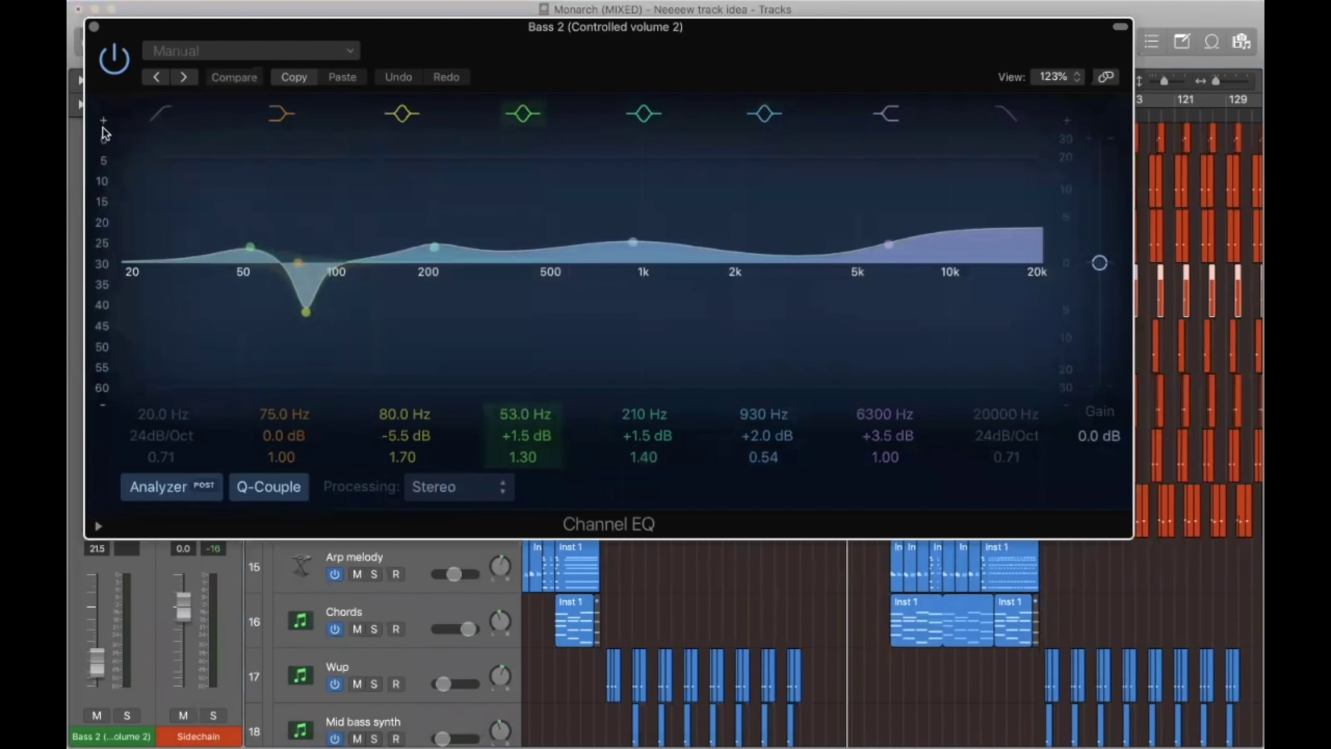
{"action": "left_click", "coordinate": [94, 26]}
{"action": "left_click", "coordinate": [544, 341]}
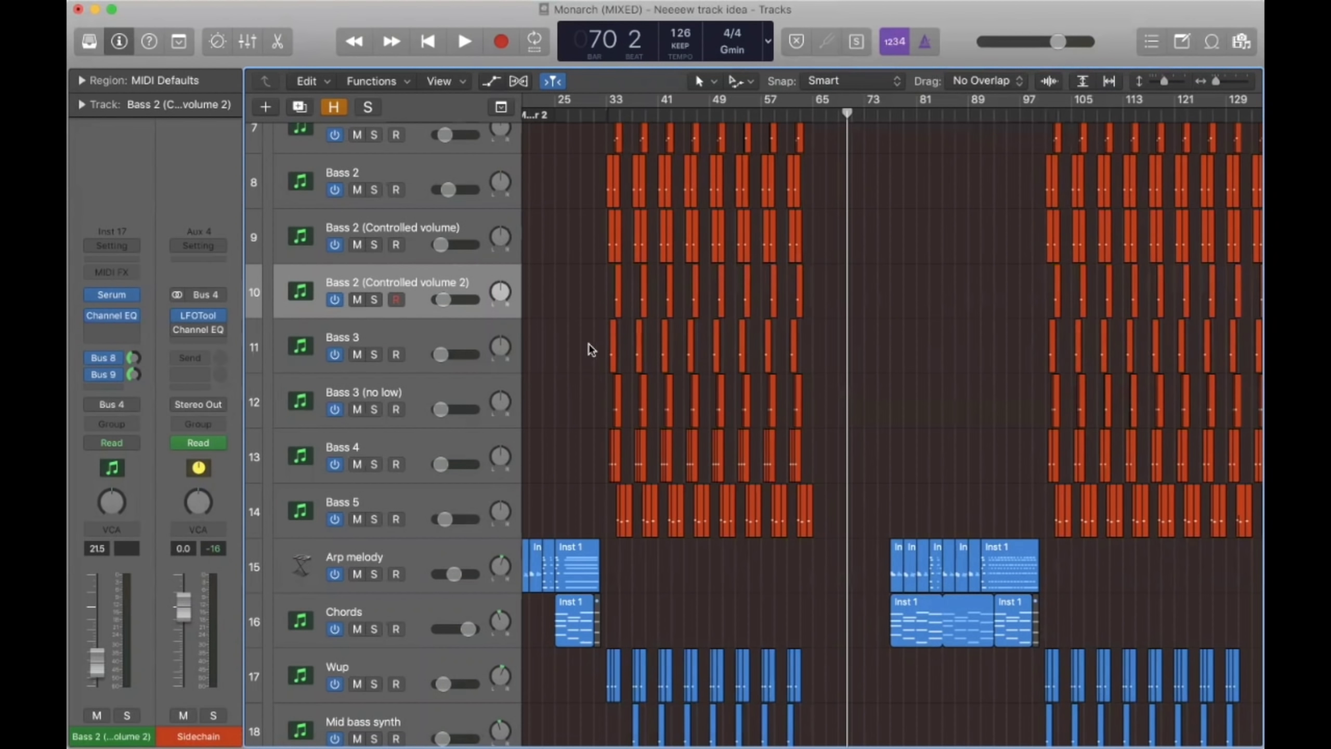
Step: Select the White noise track and display automation for the tracks
{"action": "scroll", "coordinate": [591, 349], "scroll_direction": "left", "scroll_amount": 5}
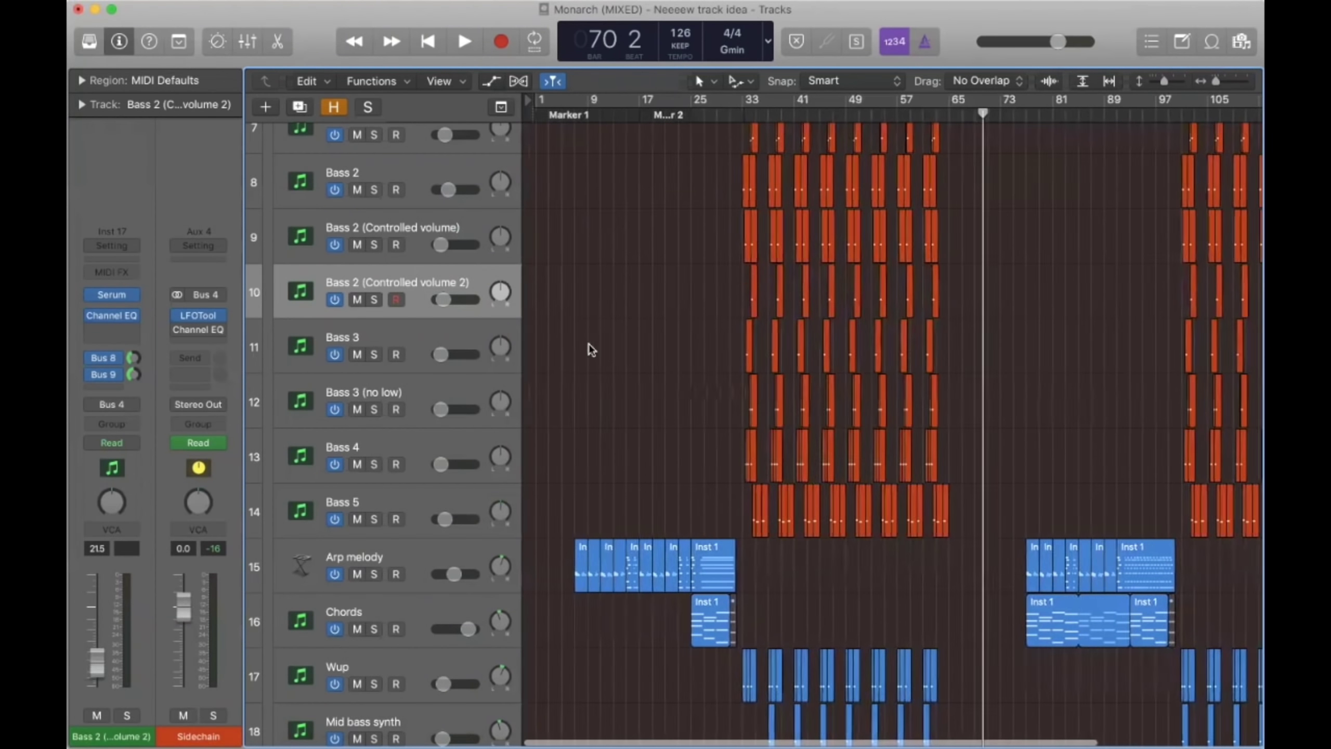
{"action": "scroll", "coordinate": [591, 349], "scroll_direction": "up", "scroll_amount": 6}
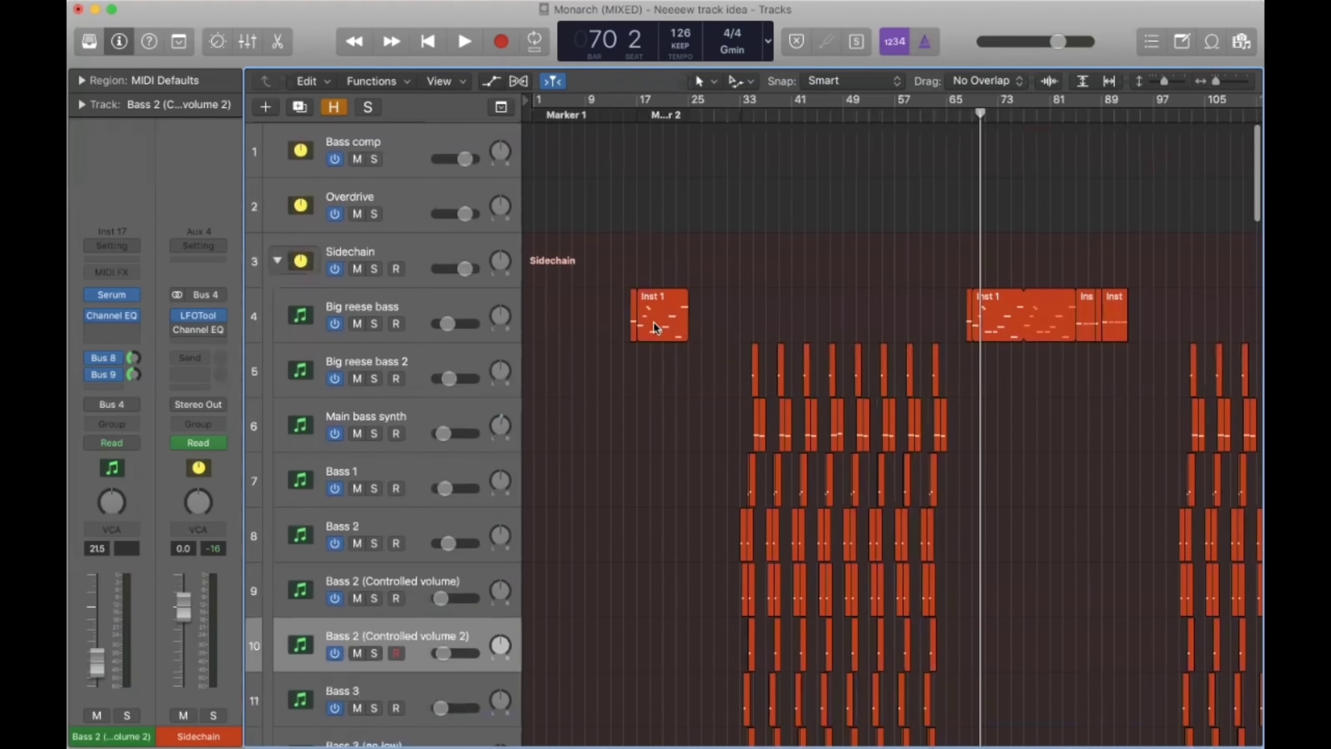
{"action": "scroll", "coordinate": [653, 322], "scroll_direction": "down", "scroll_amount": 8}
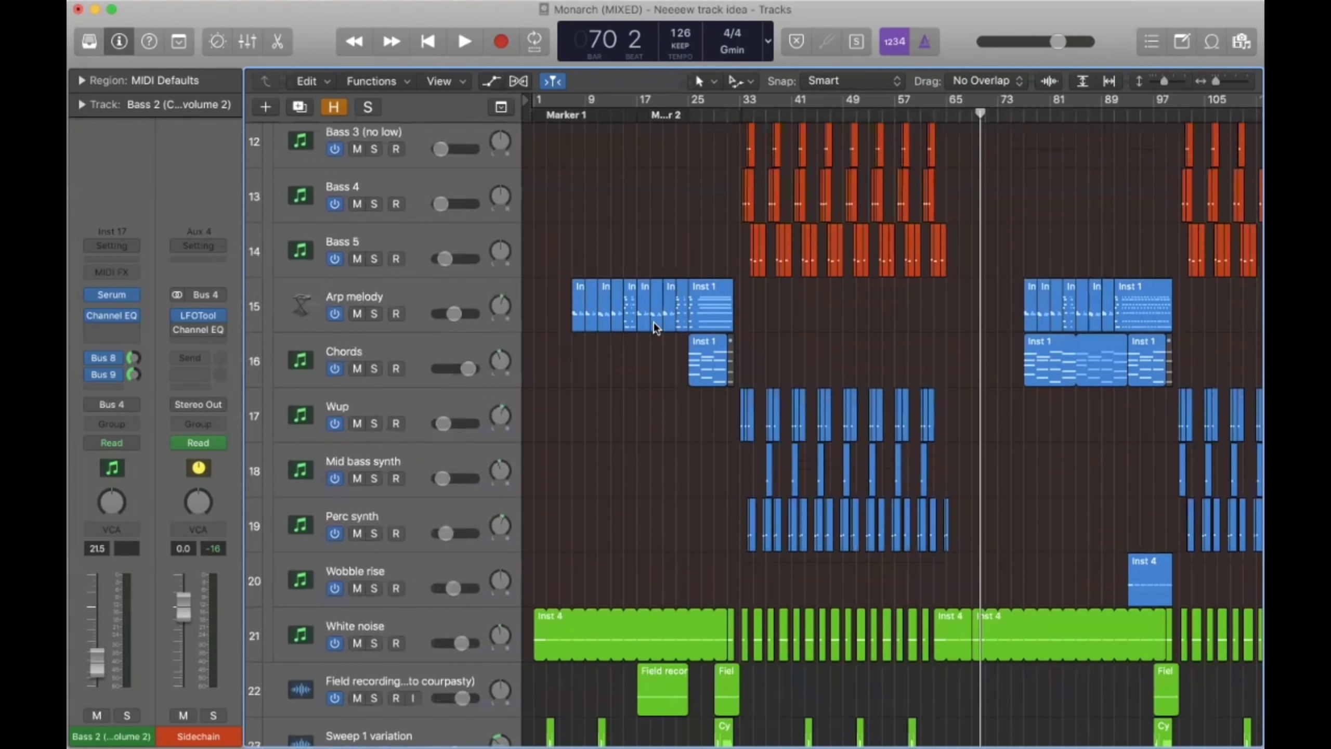
{"action": "scroll", "coordinate": [653, 323], "scroll_direction": "down", "scroll_amount": 3}
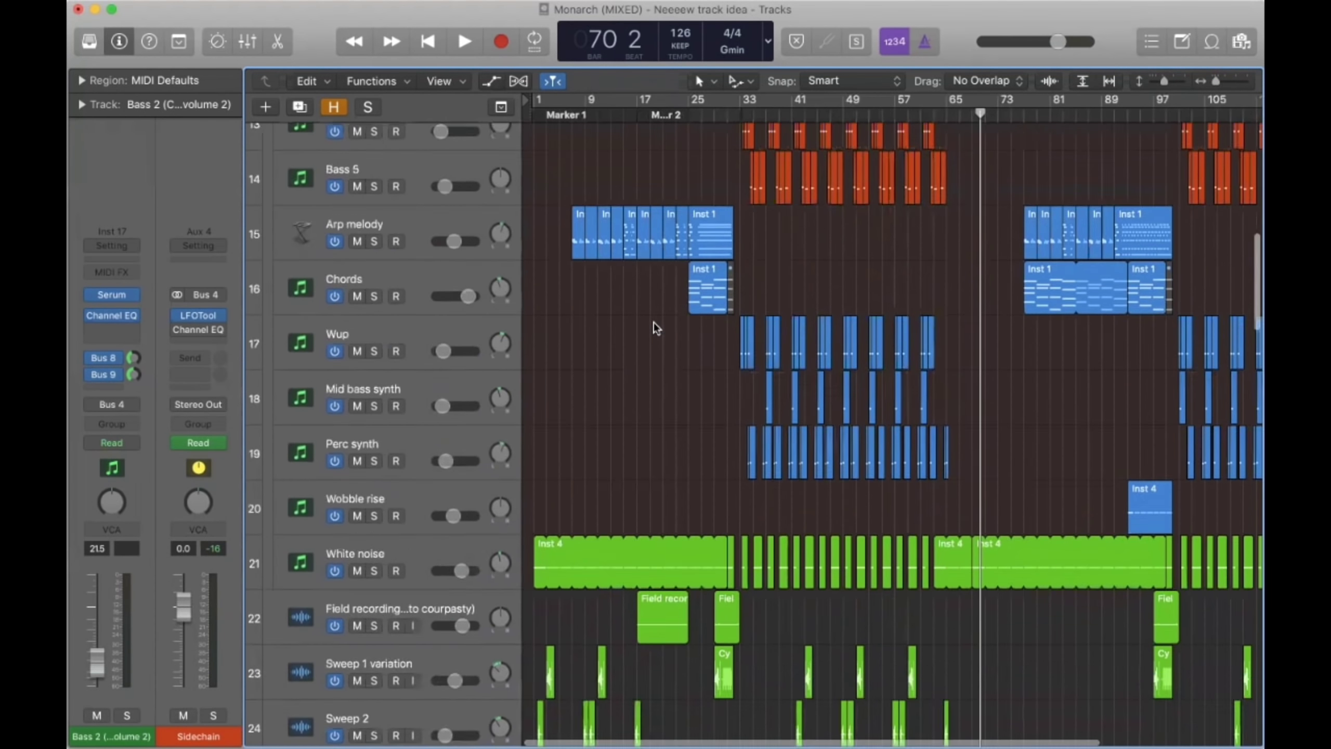
{"action": "left_click", "coordinate": [406, 428]}
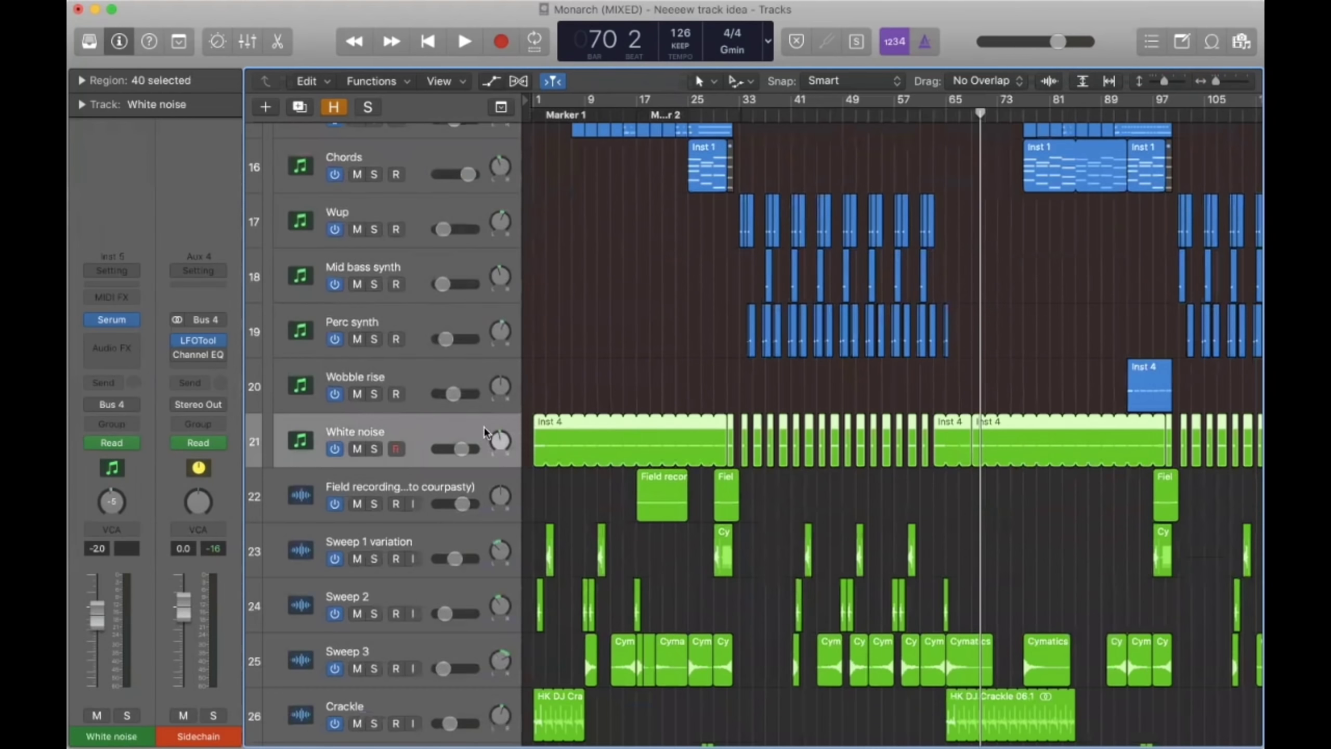
{"action": "key", "text": "a"}
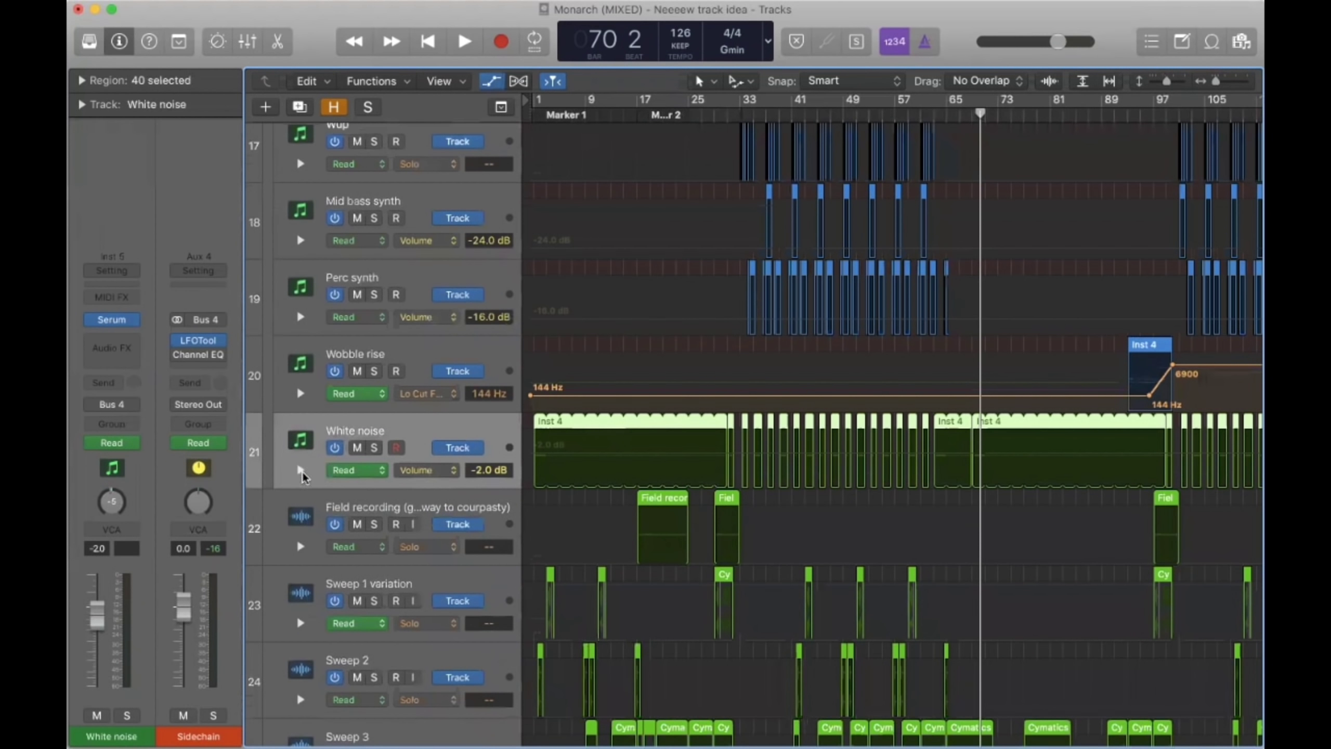
Step: Expand the White noise track's Serum noise level automation lane to examine its curve, then collapse it
{"action": "left_click", "coordinate": [301, 470]}
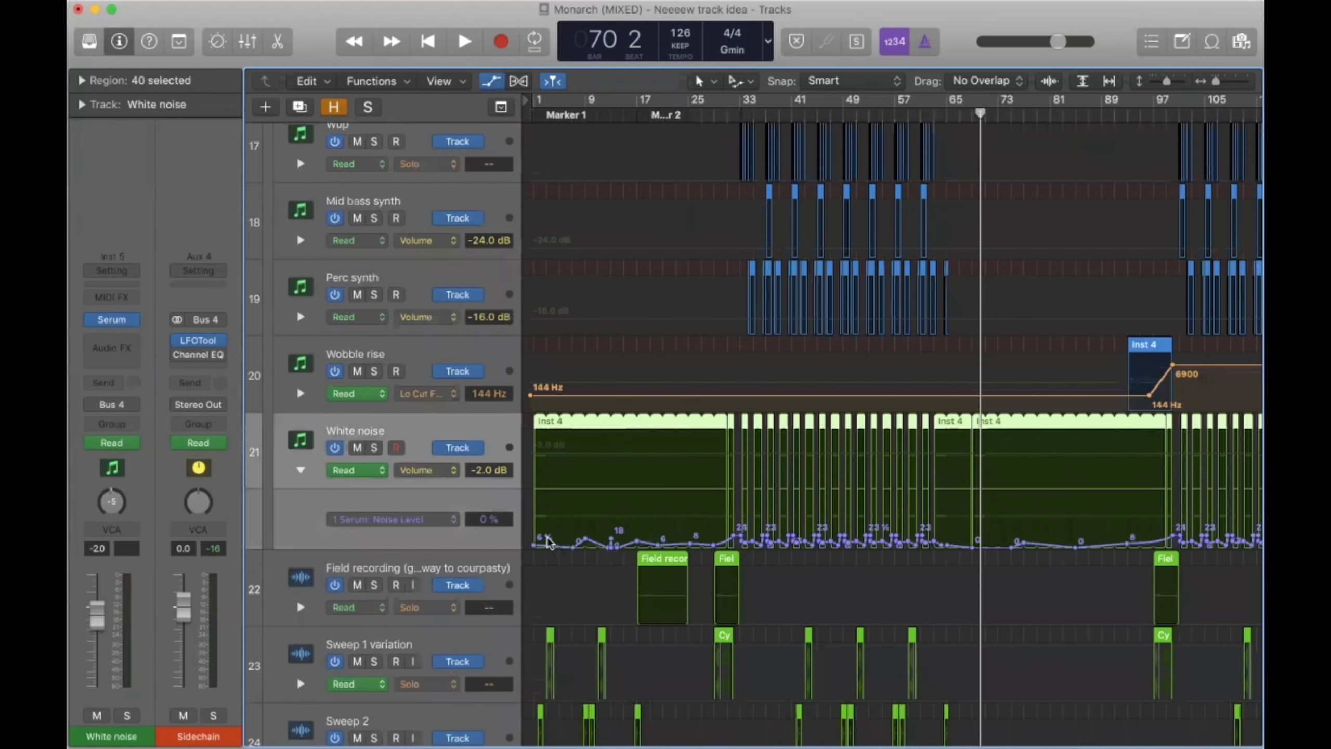
{"action": "left_click", "coordinate": [684, 526]}
{"action": "left_click", "coordinate": [301, 471]}
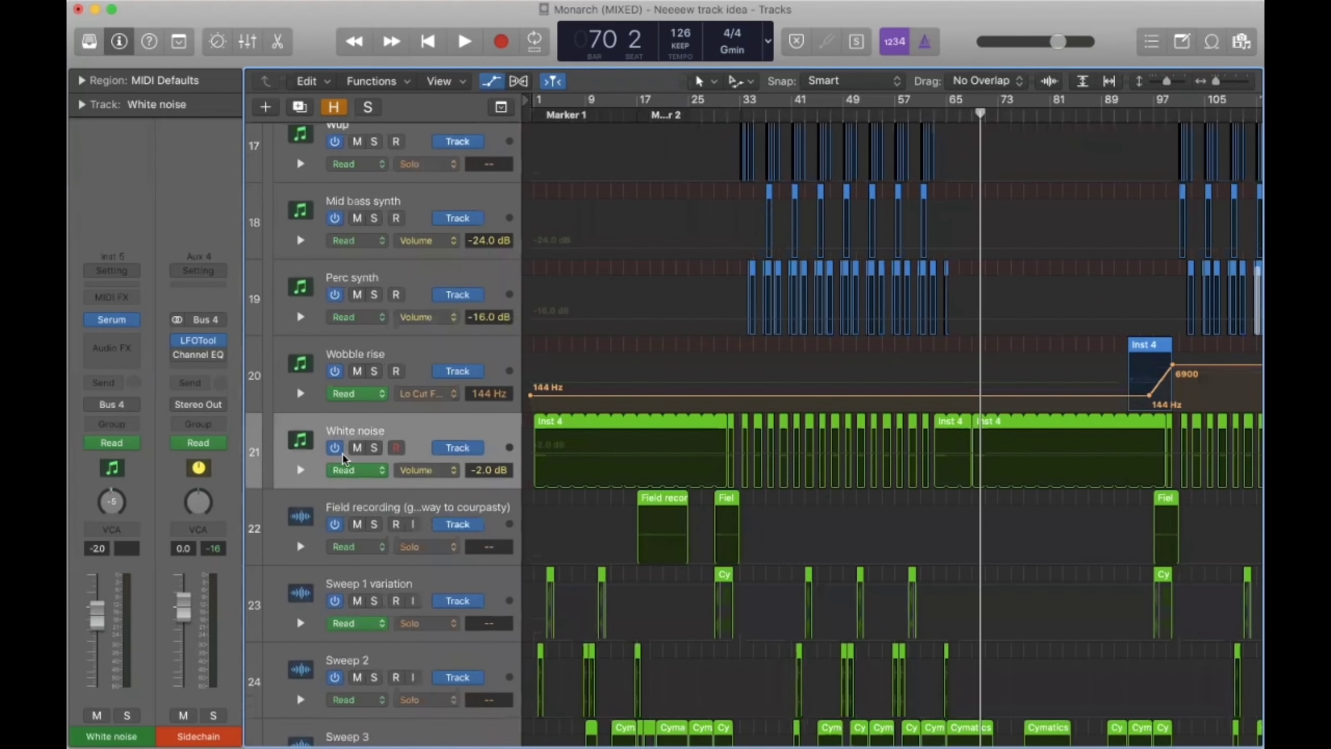
Step: Hide the track automation, solo the Crackle track and audition it from the start of the project
{"action": "key", "text": "a"}
{"action": "scroll", "coordinate": [552, 488], "scroll_direction": "down", "scroll_amount": 3}
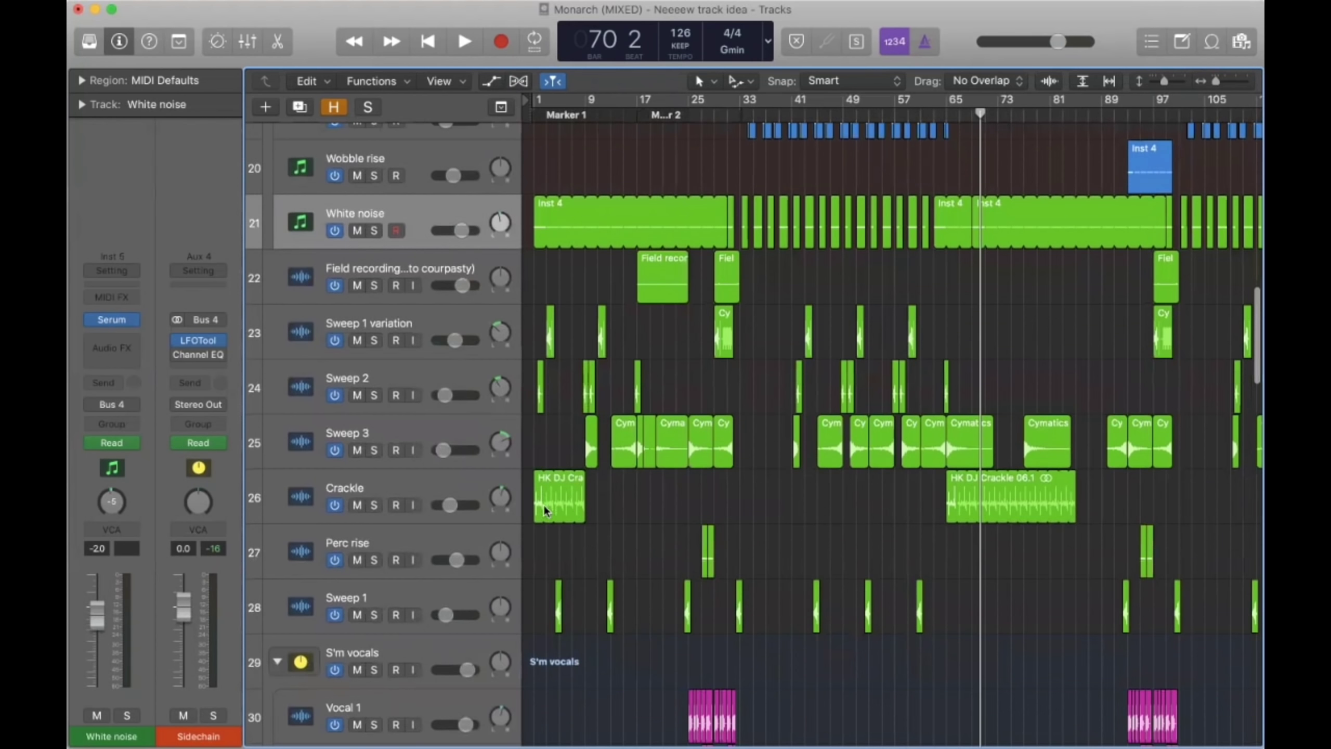
{"action": "key", "text": "Return"}
{"action": "key", "text": "space"}
{"action": "left_click", "coordinate": [373, 504]}
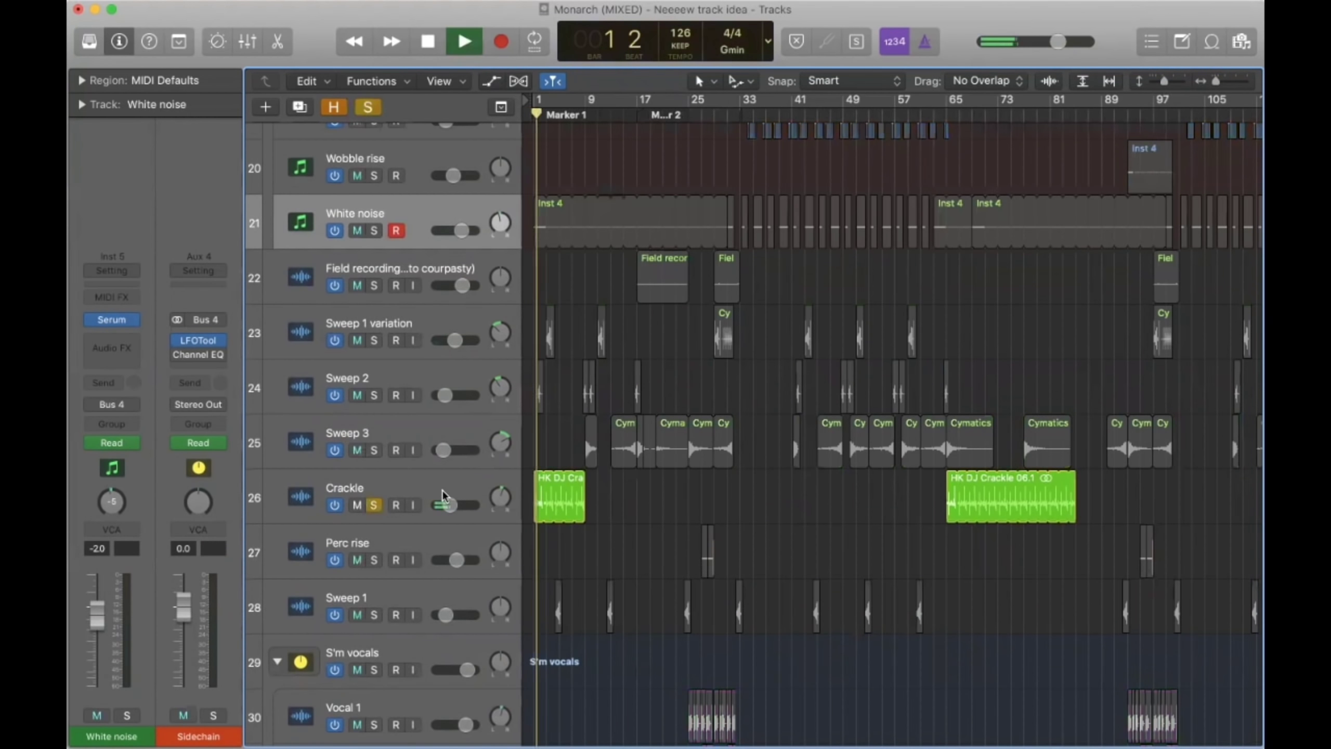
{"action": "key", "text": "space"}
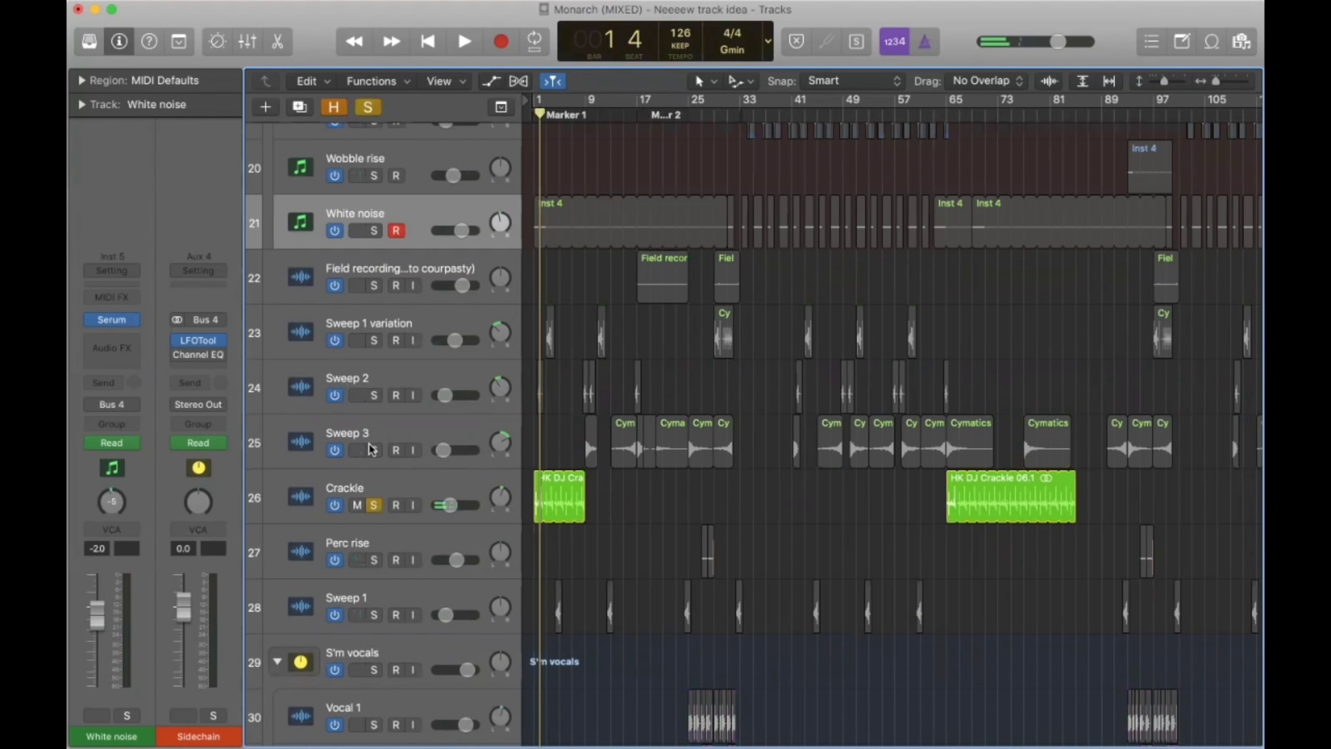
Step: Solo only the Sweep 3 track, audition it from just before bar 17 and clear the solo
{"action": "left_click", "coordinate": [373, 449]}
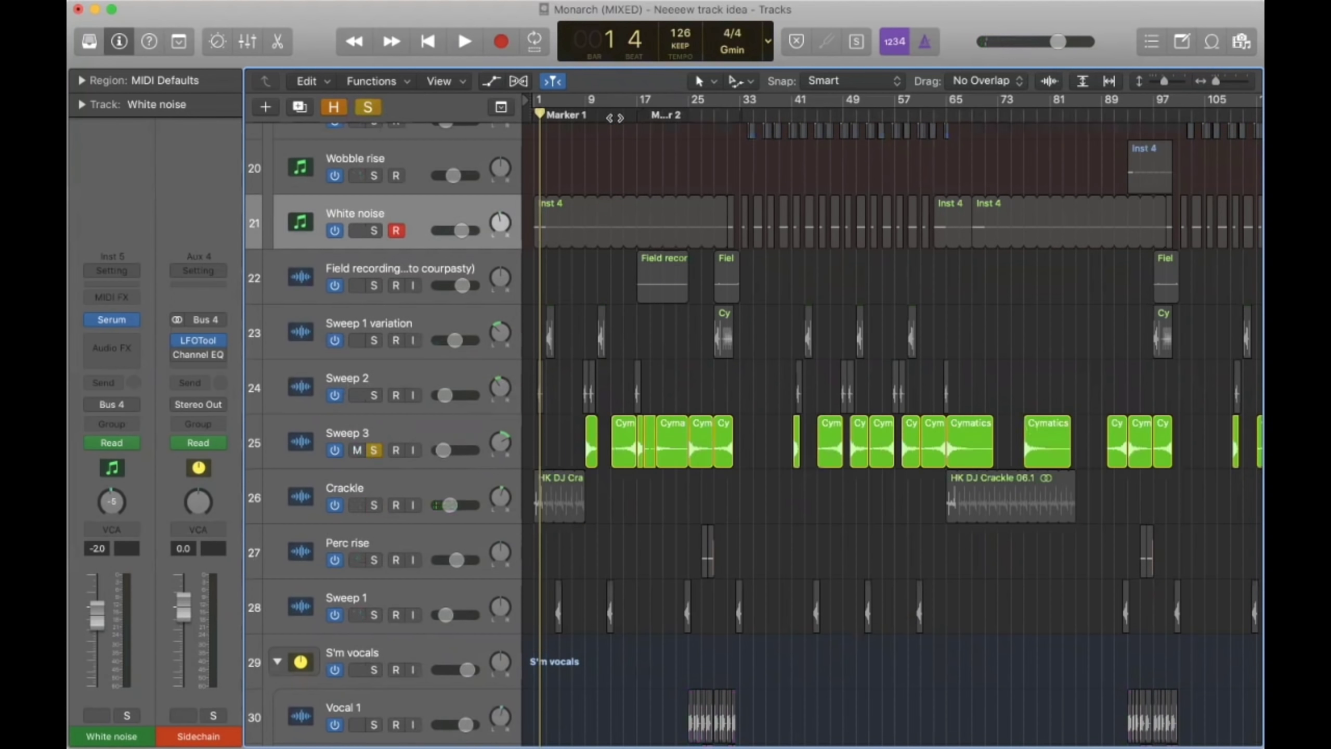
{"action": "key", "text": "space"}
{"action": "left_click", "coordinate": [624, 101]}
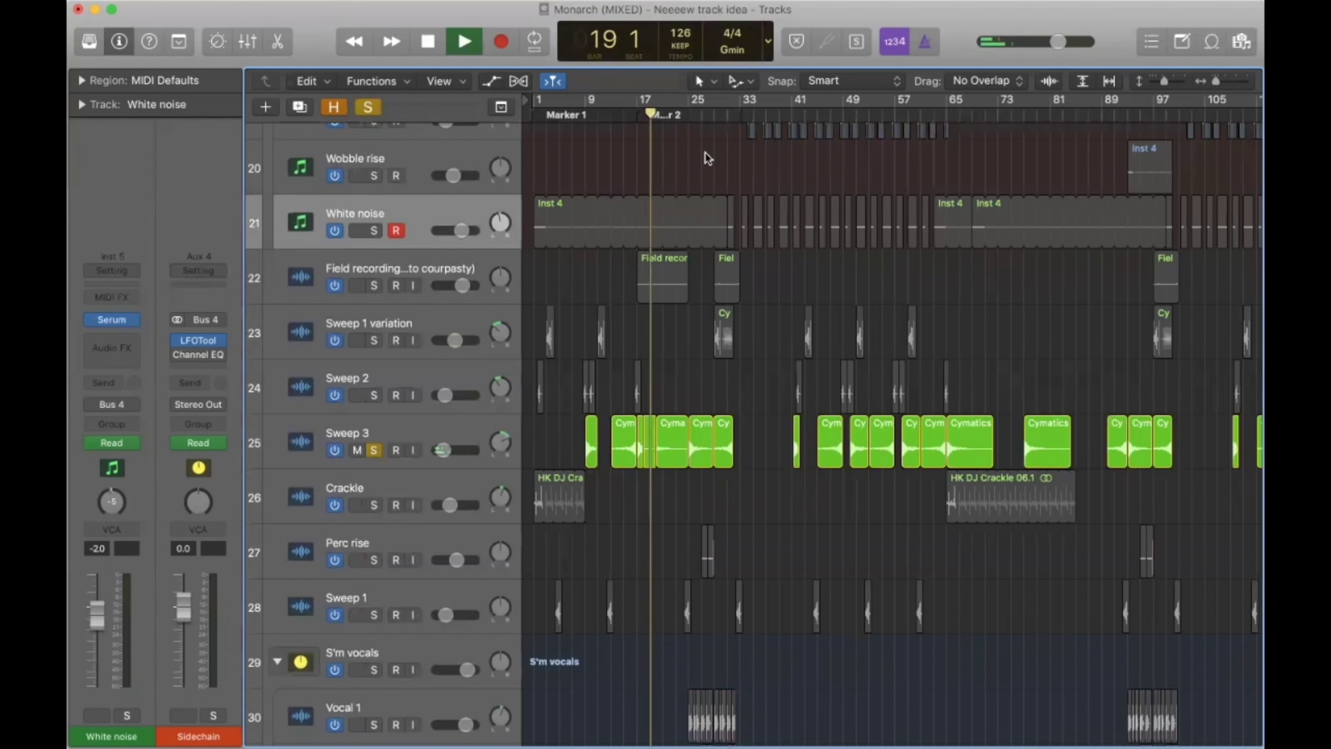
{"action": "key", "text": "space"}
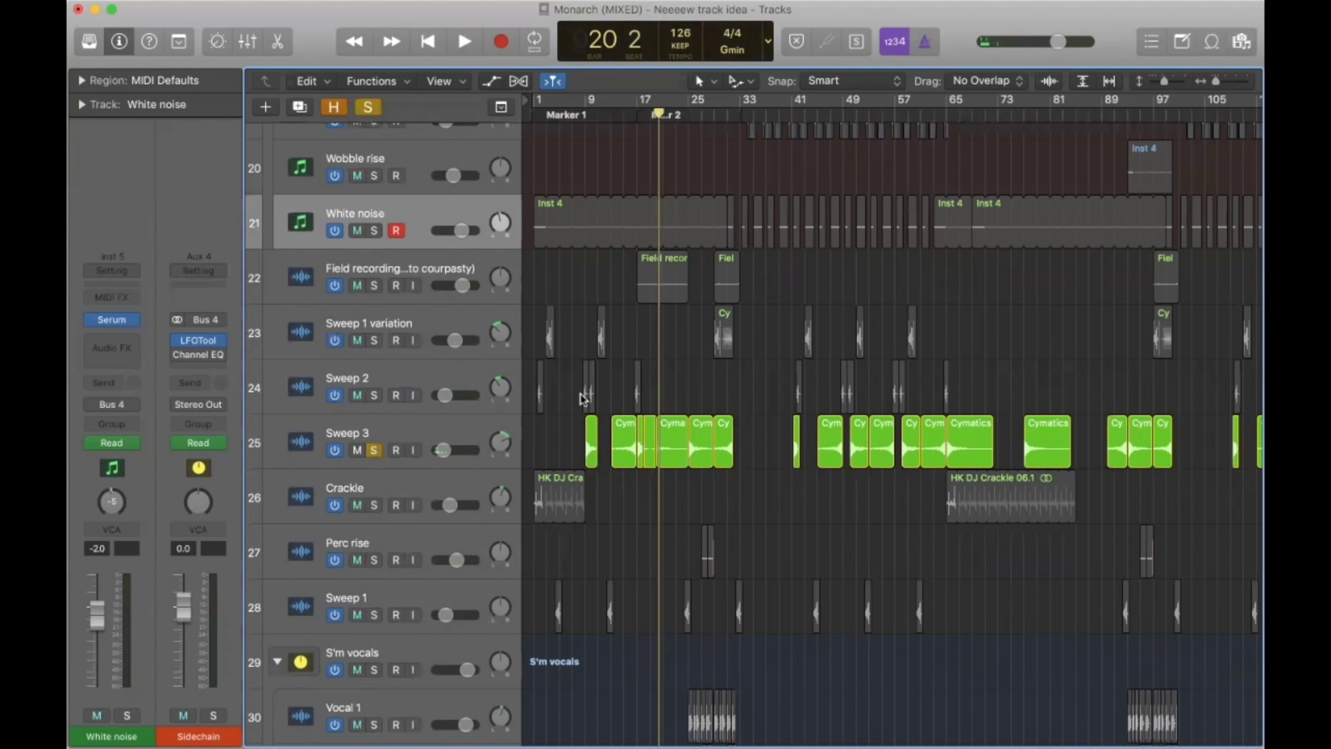
{"action": "left_click", "coordinate": [374, 450]}
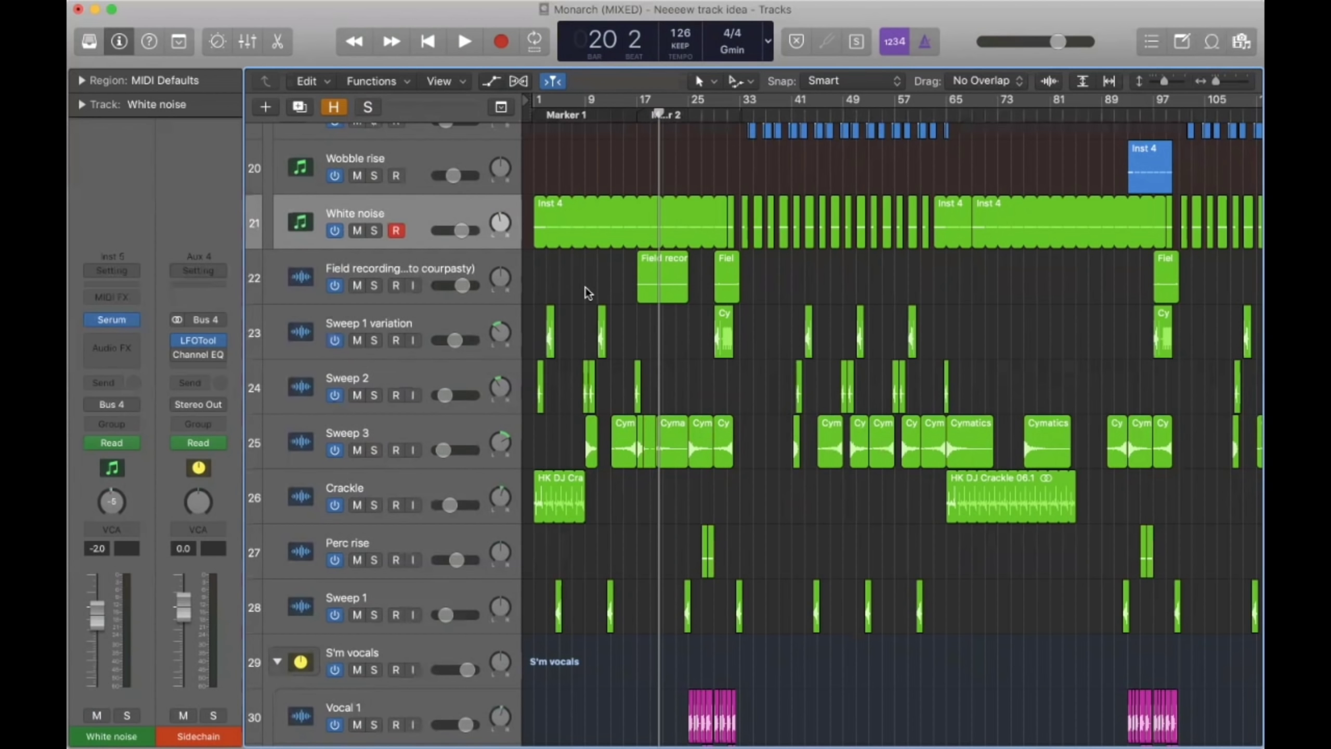
Step: Solo the Field recording track, play a short passage from bar 20 and turn the solo off
{"action": "left_click", "coordinate": [373, 285]}
{"action": "key", "text": "space"}
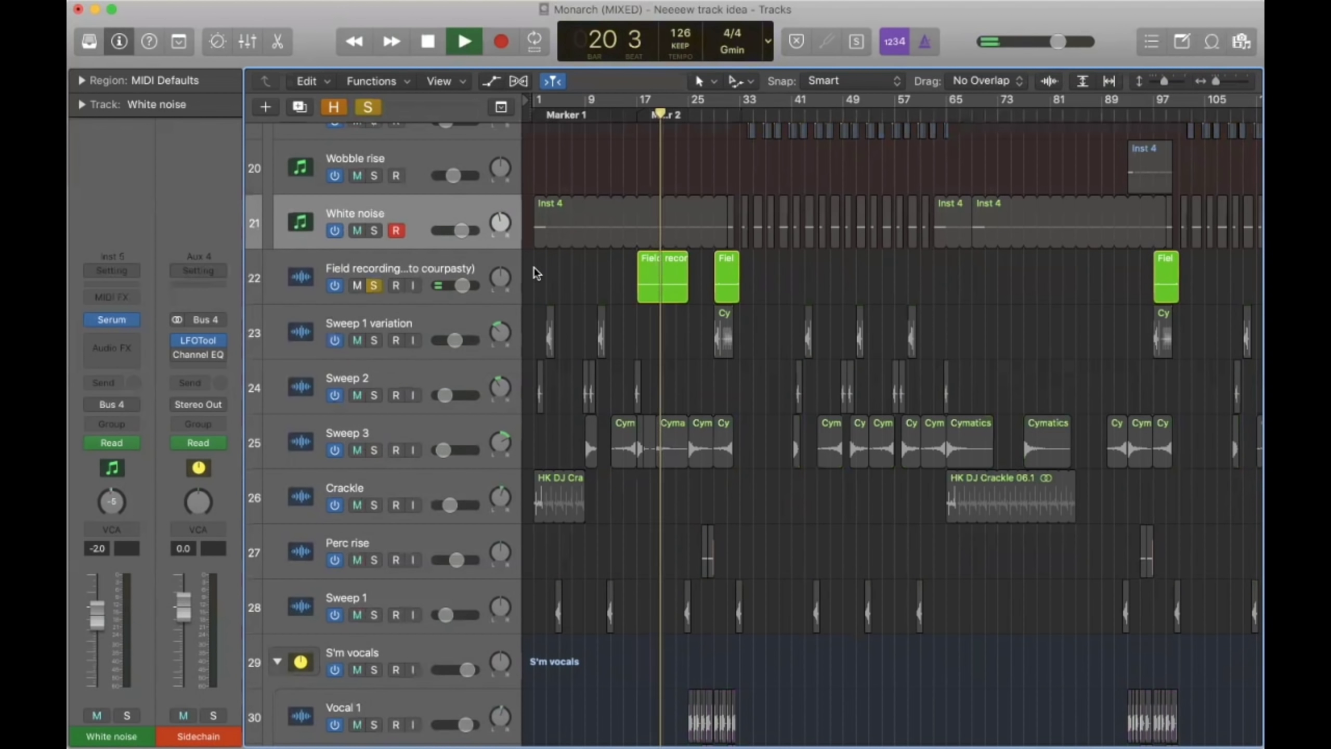
{"action": "key", "text": "space"}
{"action": "left_click", "coordinate": [373, 284]}
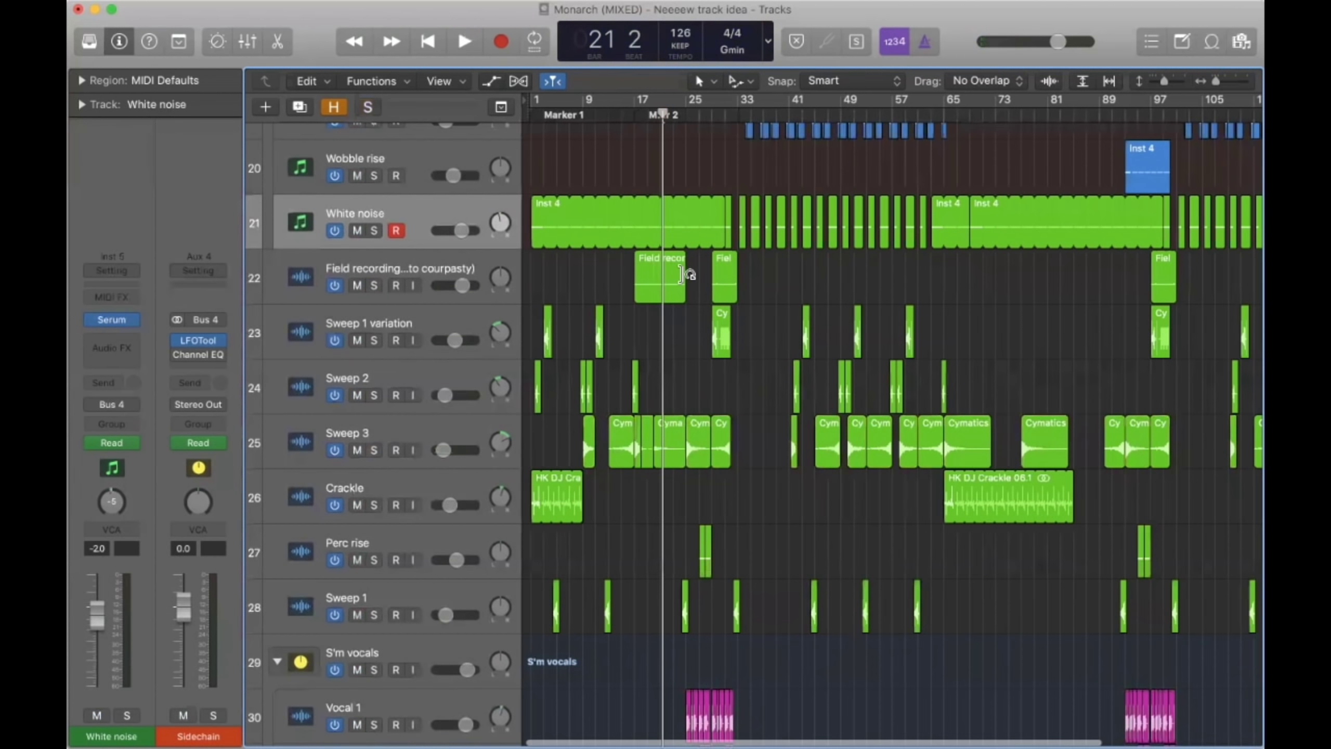
Step: Solo the Arp melody track, play it from about bar 15 and select the track before stopping playback
{"action": "scroll", "coordinate": [686, 273], "scroll_direction": "right", "scroll_amount": 2}
{"action": "scroll", "coordinate": [686, 273], "scroll_direction": "down", "scroll_amount": 5}
{"action": "scroll", "coordinate": [686, 274], "scroll_direction": "up", "scroll_amount": 3}
{"action": "scroll", "coordinate": [686, 273], "scroll_direction": "up", "scroll_amount": 1}
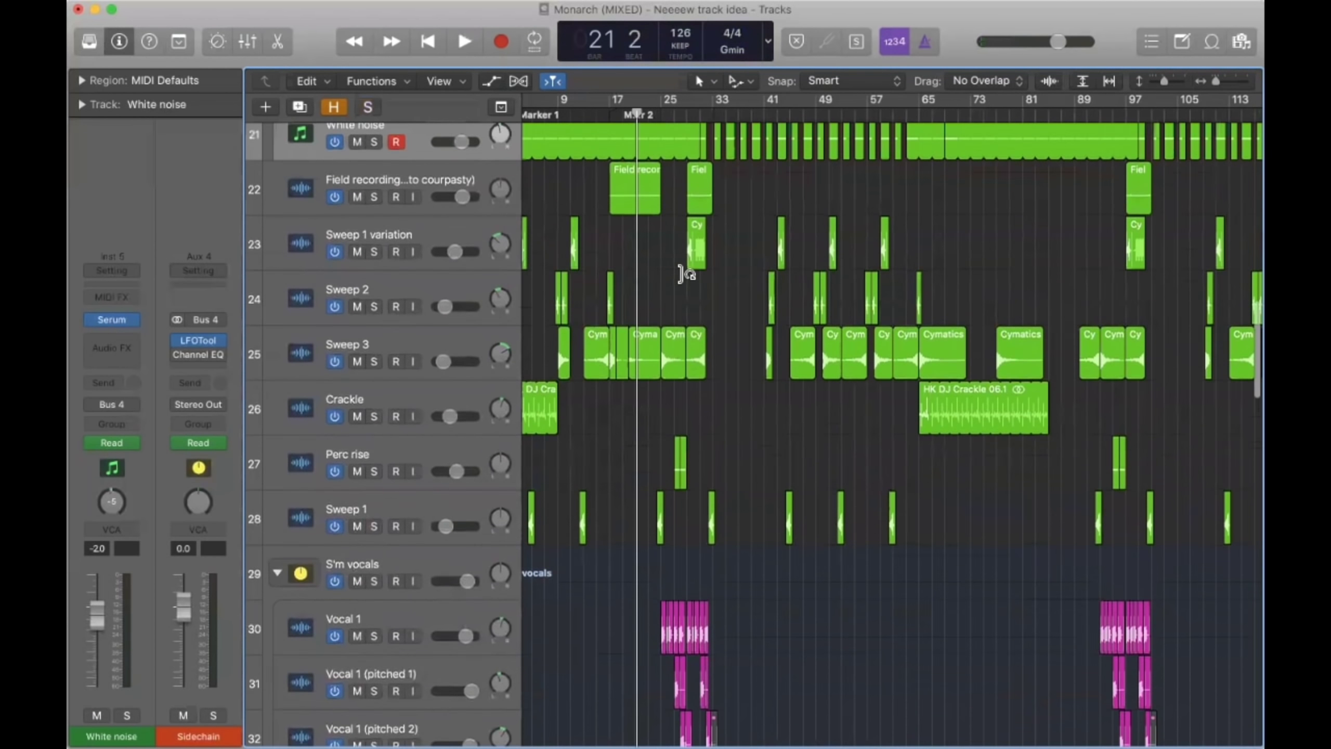
{"action": "scroll", "coordinate": [686, 274], "scroll_direction": "up", "scroll_amount": 10}
{"action": "scroll", "coordinate": [686, 274], "scroll_direction": "left", "scroll_amount": 1}
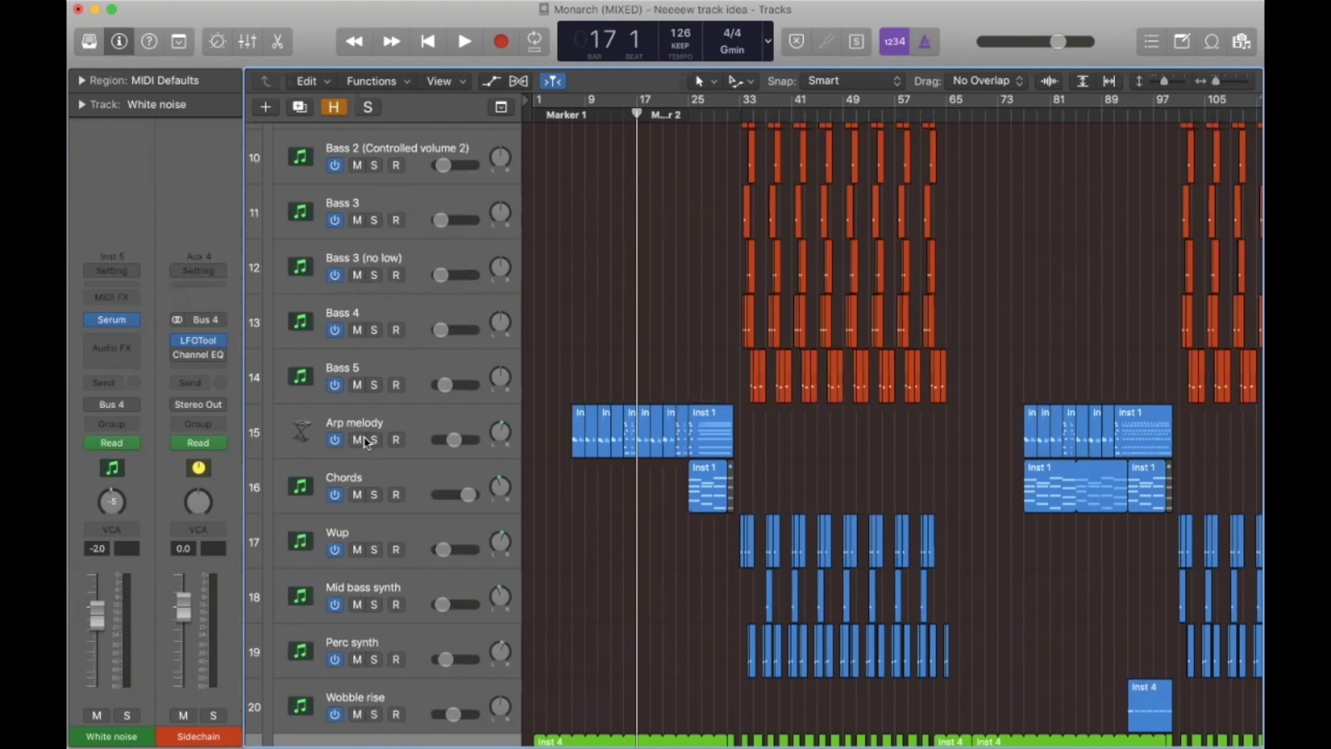
{"action": "left_click", "coordinate": [357, 440]}
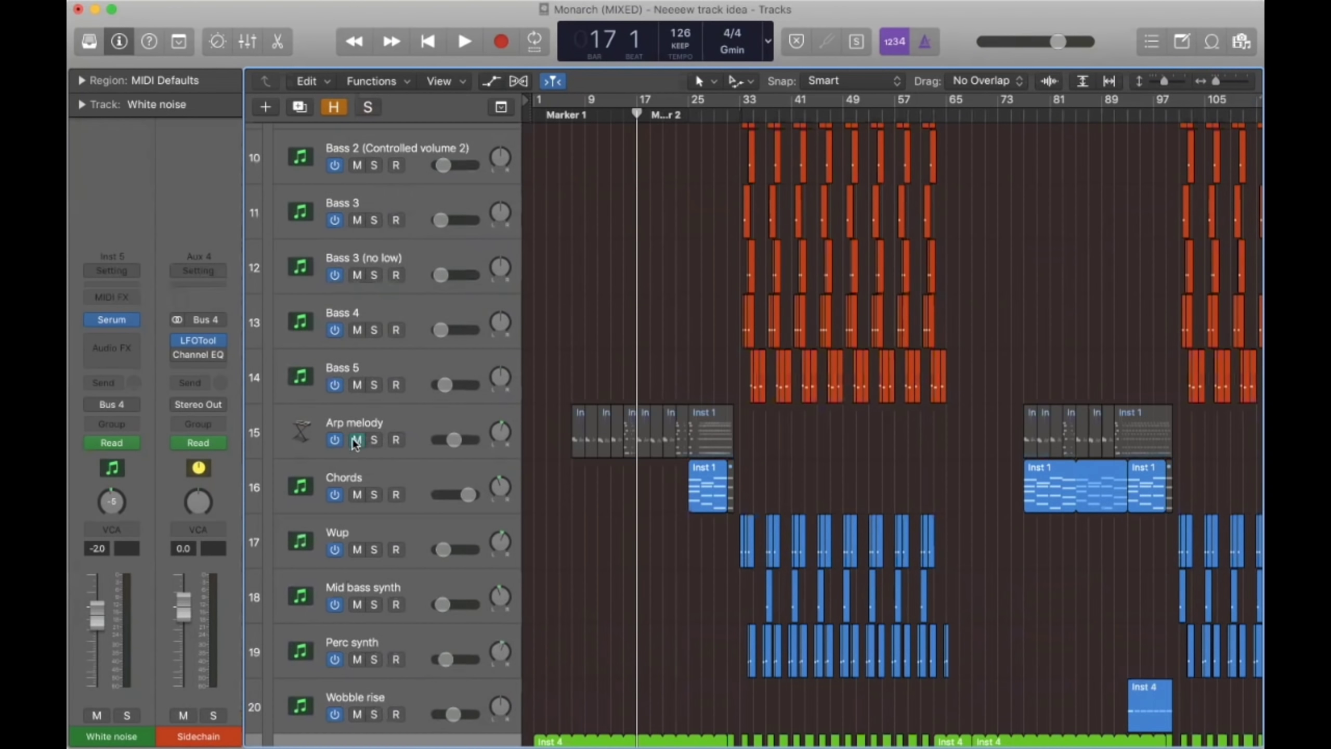
{"action": "left_click", "coordinate": [356, 440]}
{"action": "left_click", "coordinate": [374, 440]}
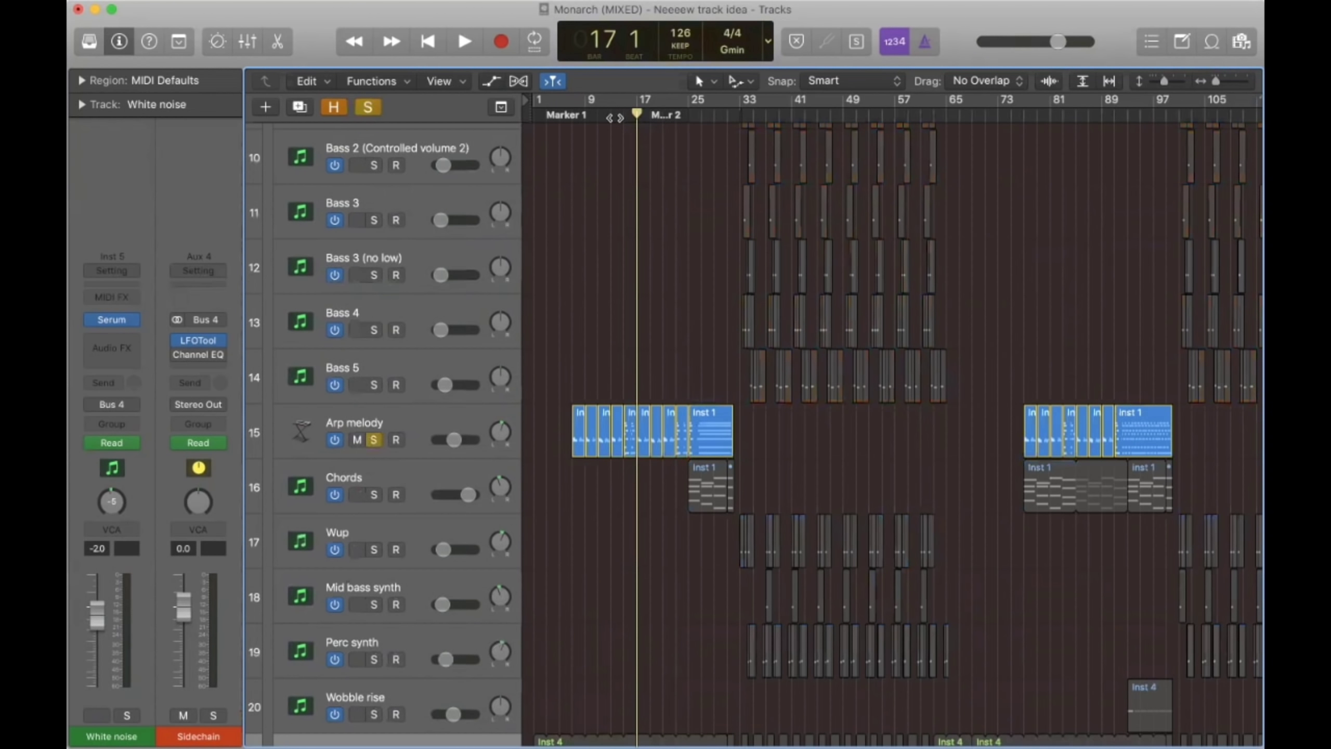
{"action": "left_click", "coordinate": [625, 192]}
{"action": "key", "text": "space"}
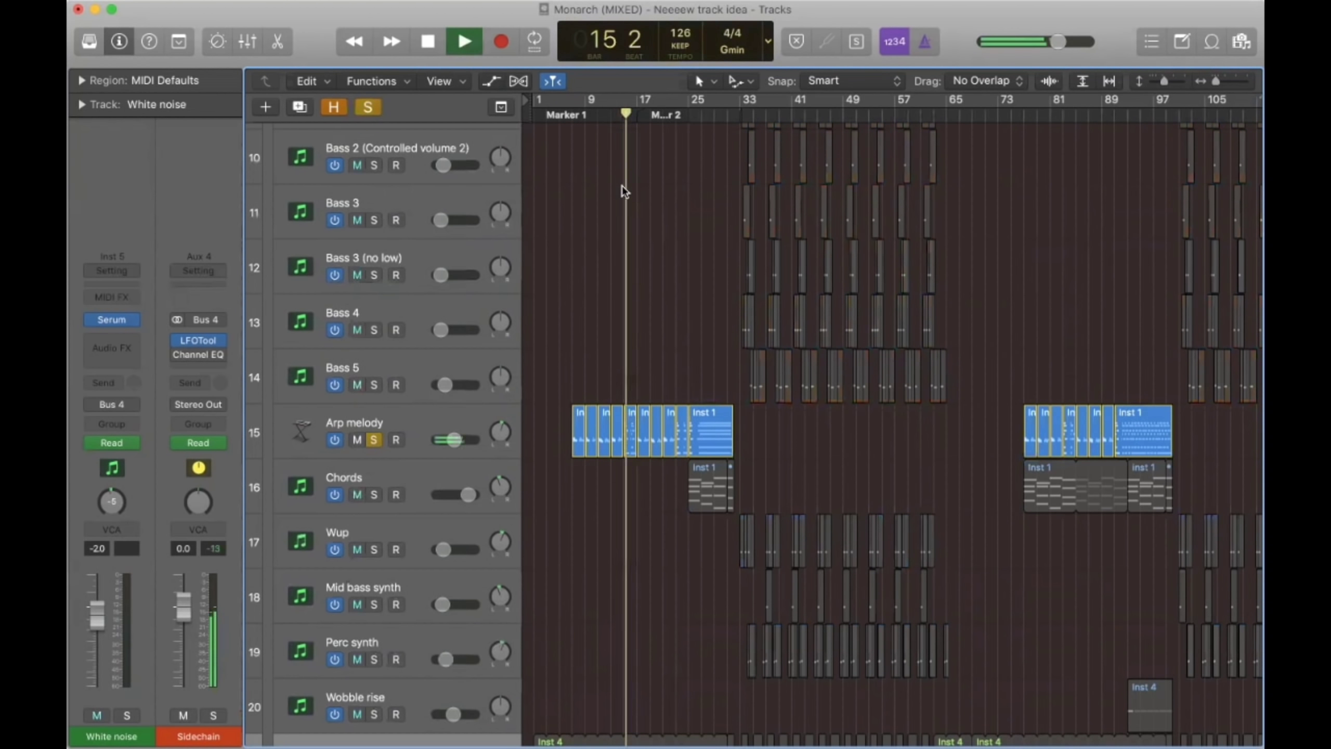
{"action": "left_click", "coordinate": [443, 414]}
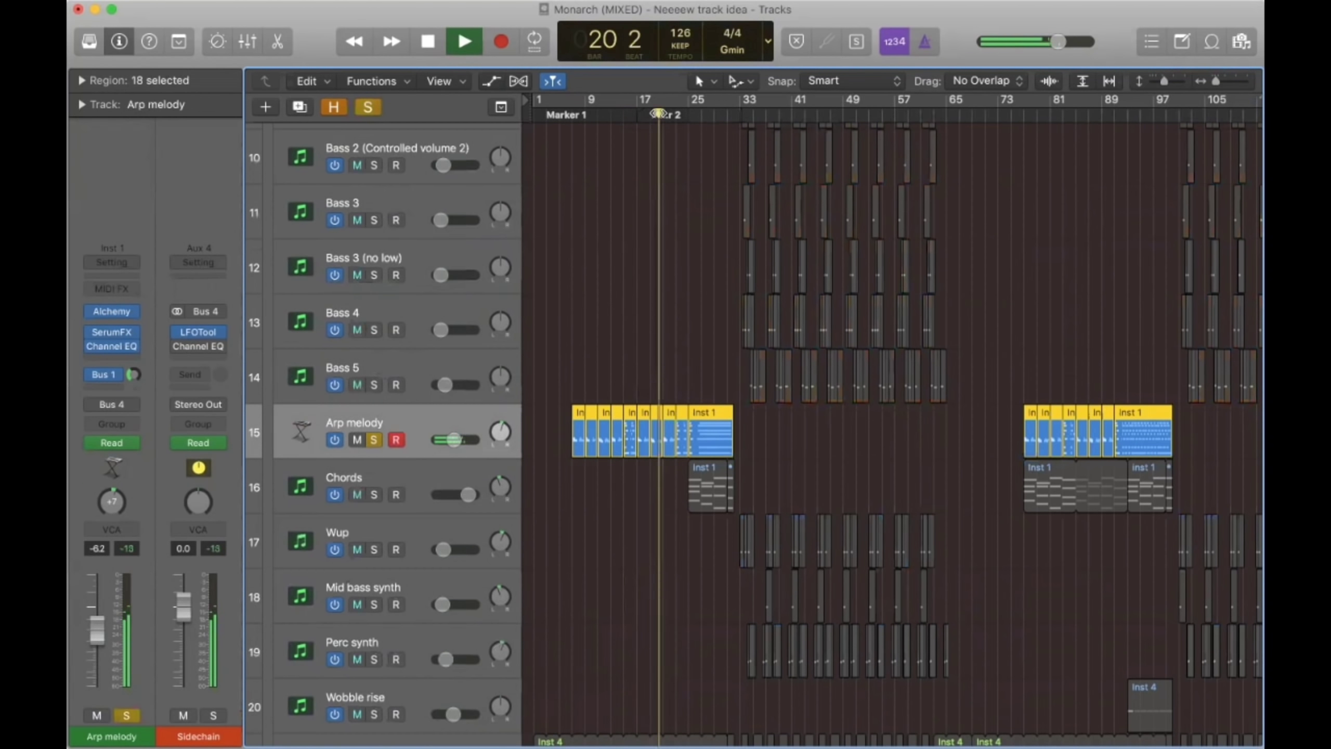
{"action": "key", "text": "space"}
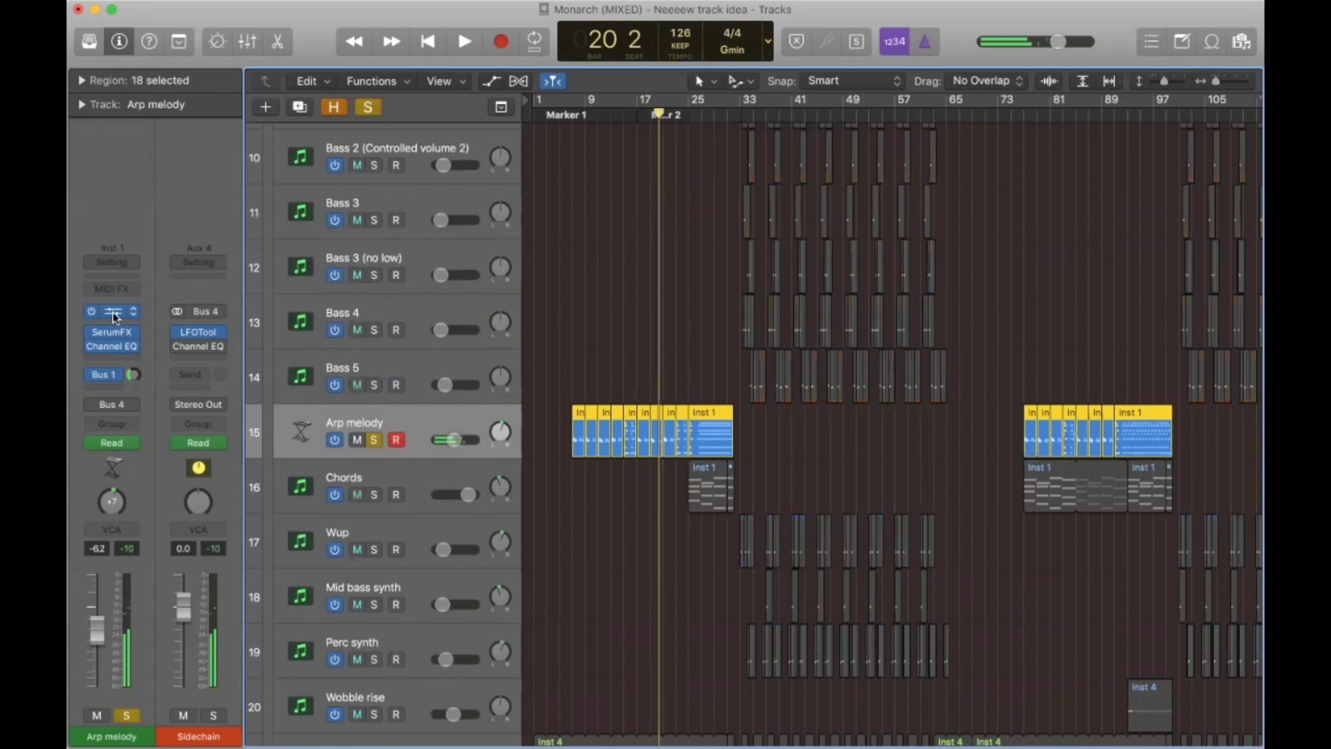
Step: Inspect the Arp melody track's Alchemy patch and its SerumFX filter, closing each plug-in, and place the playhead at bar 17
{"action": "left_click", "coordinate": [112, 312]}
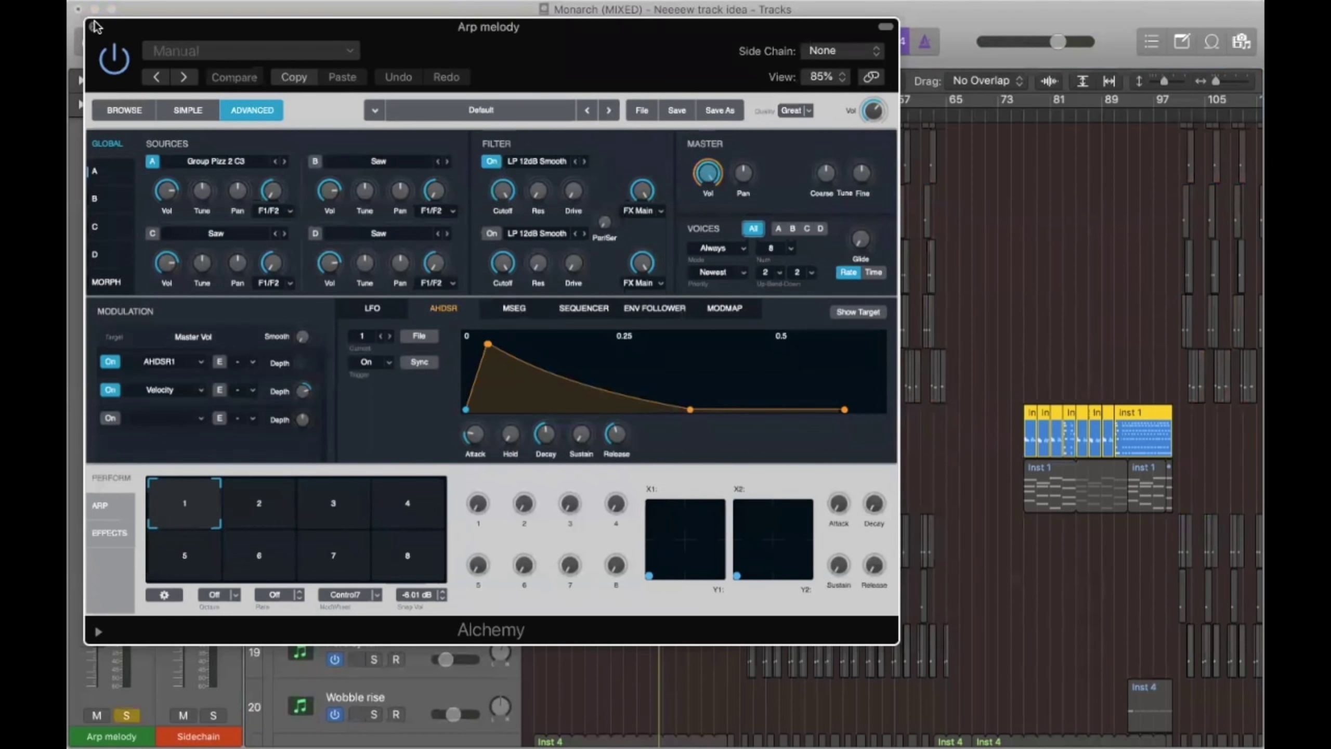
{"action": "key", "text": "super+w"}
{"action": "left_click", "coordinate": [607, 273]}
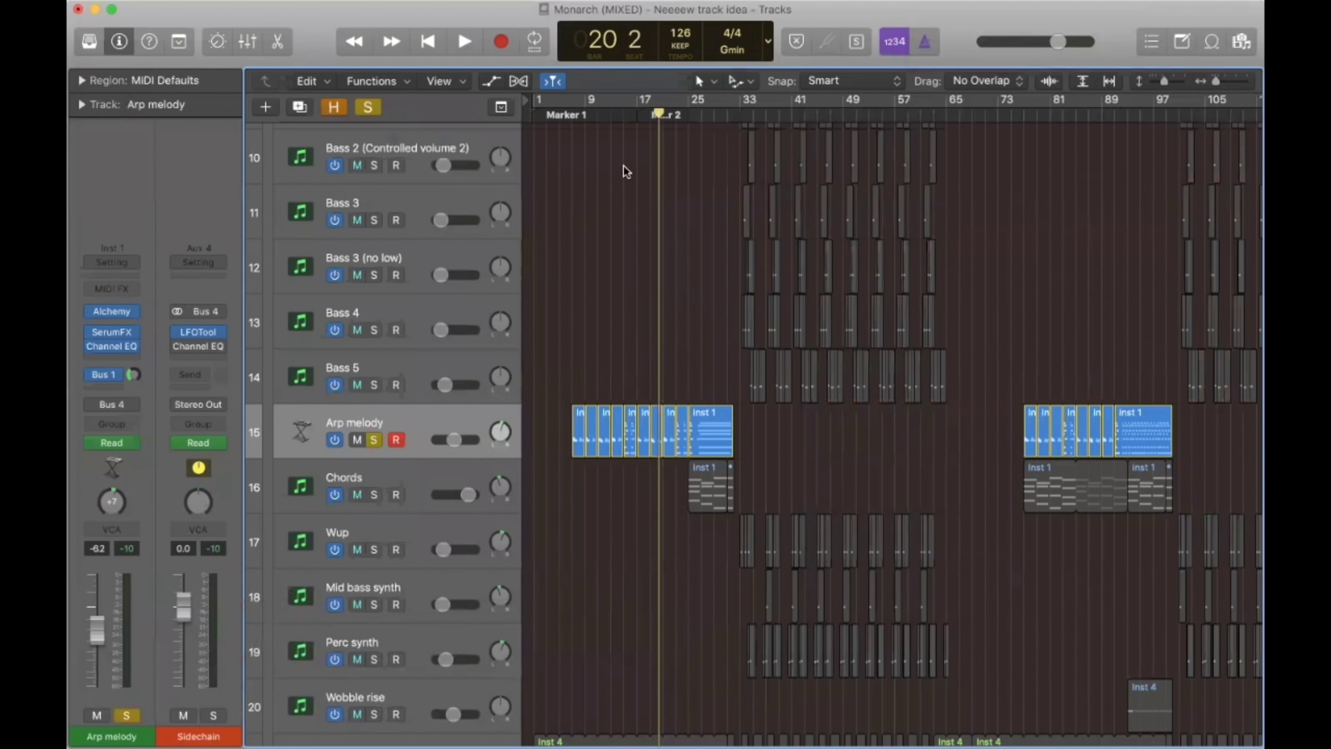
{"action": "left_click", "coordinate": [637, 112]}
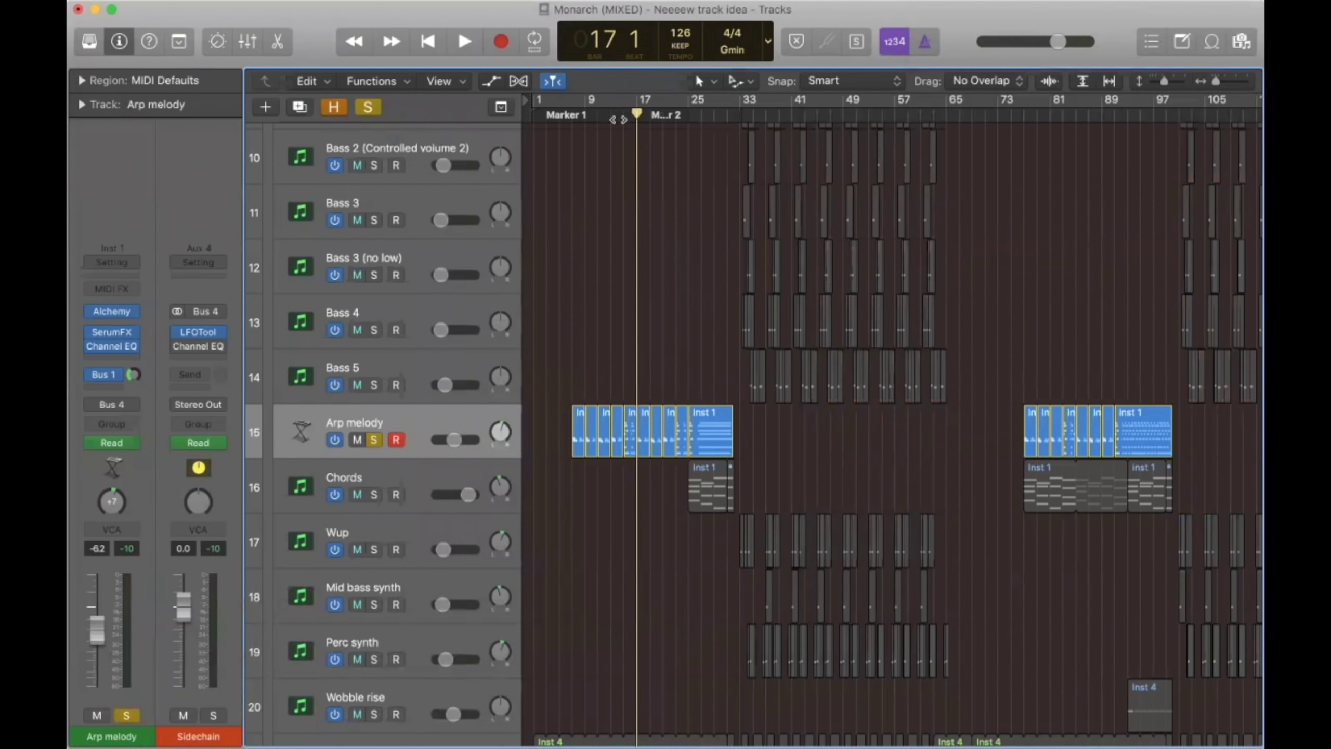
{"action": "left_click", "coordinate": [112, 333]}
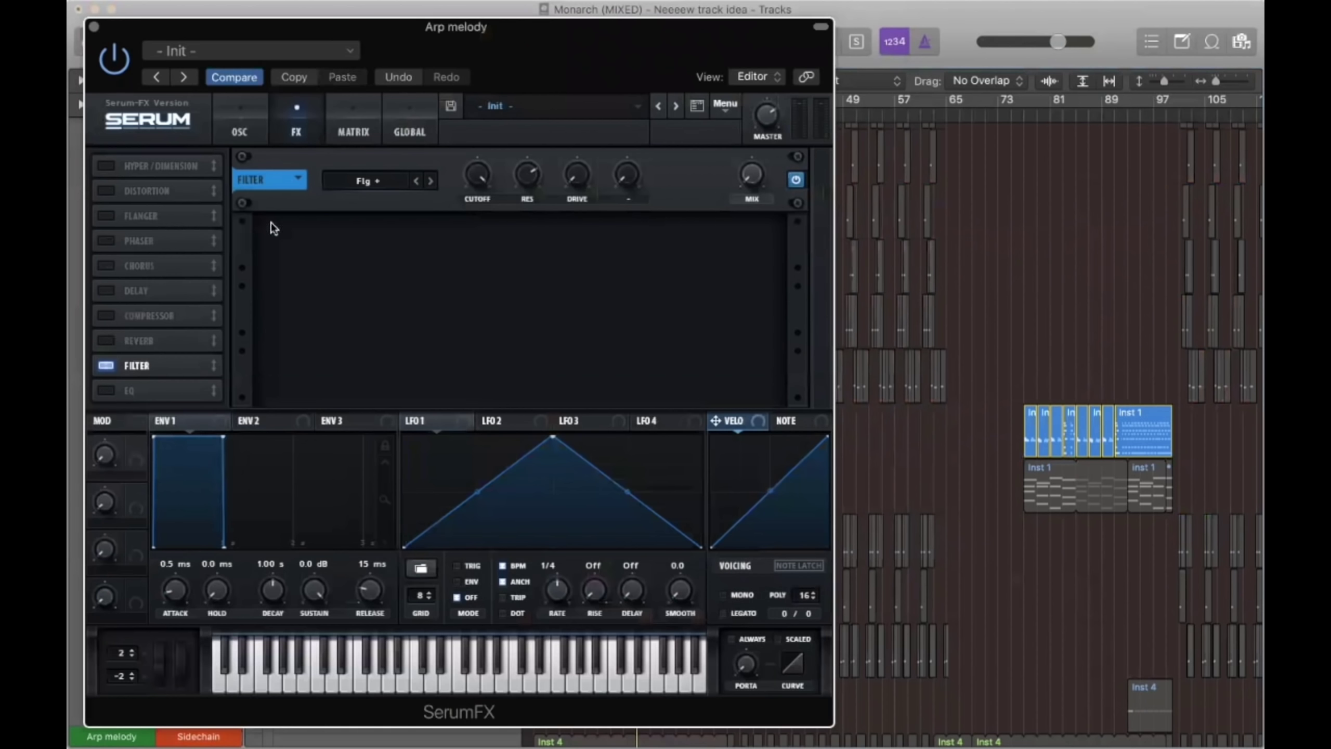
{"action": "left_click", "coordinate": [95, 26]}
Step: Expand the Arp melody track's automation lanes and play the soloed melody from about bar 7
{"action": "key", "text": "a"}
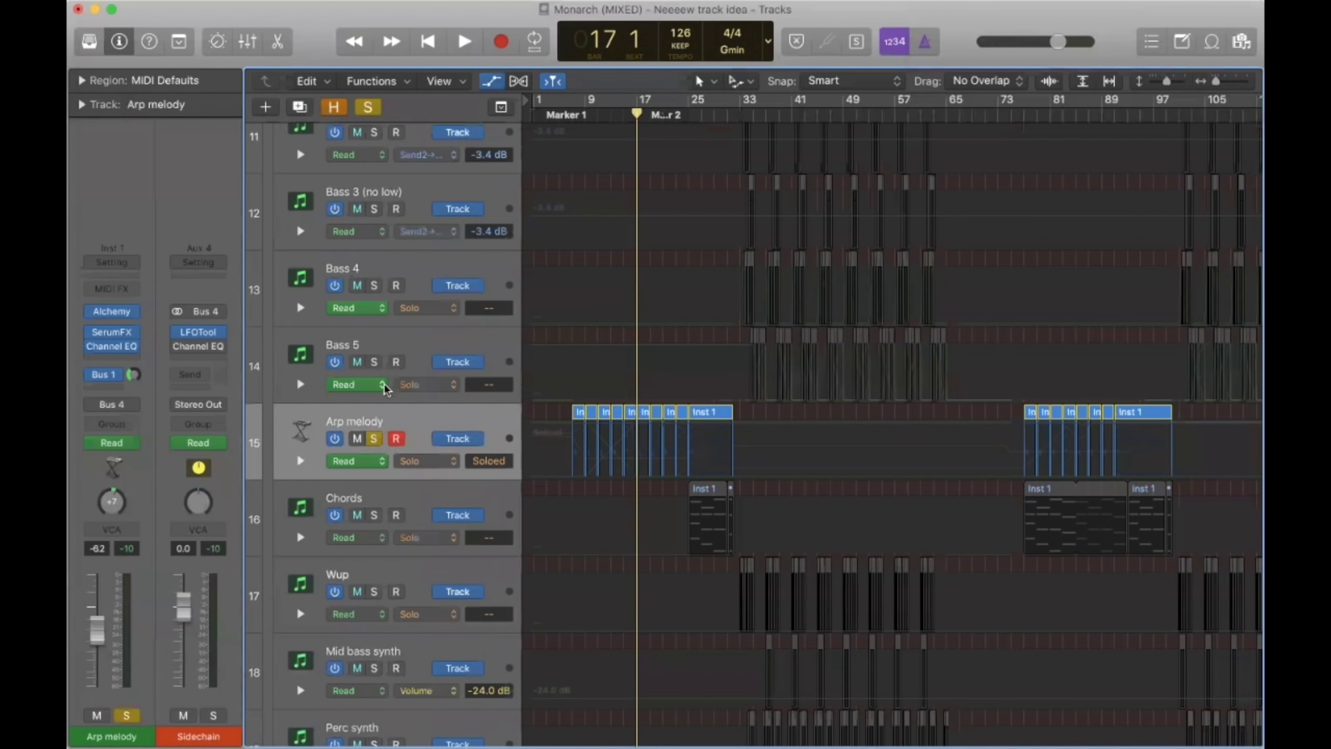
{"action": "left_click", "coordinate": [301, 461]}
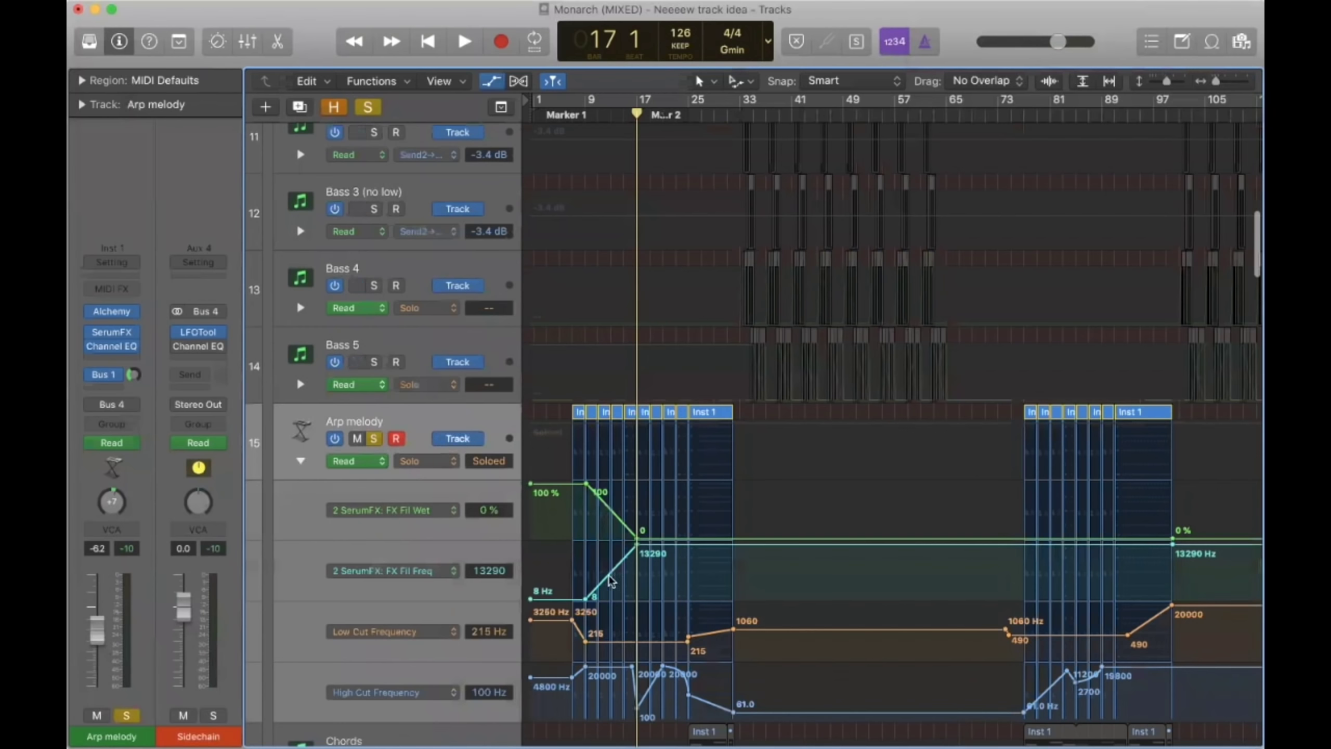
{"action": "scroll", "coordinate": [592, 351], "scroll_direction": "down", "scroll_amount": 3}
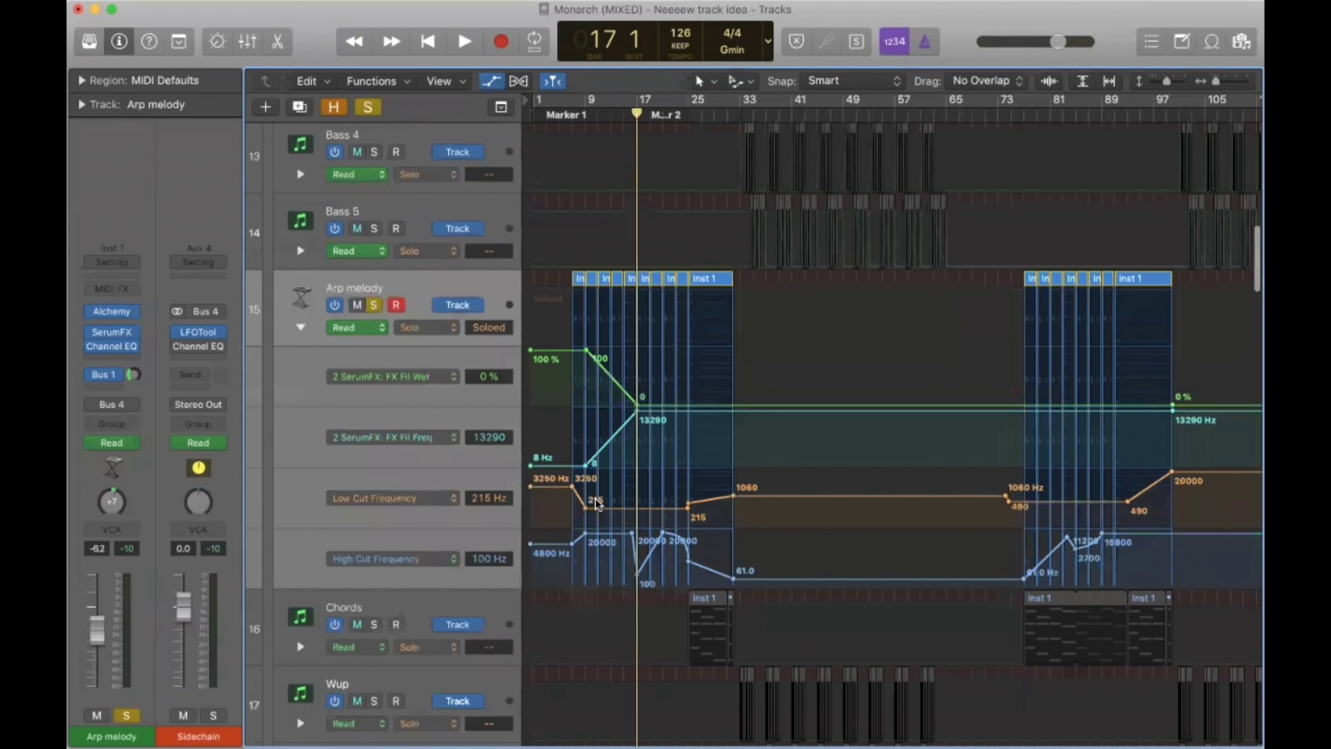
{"action": "left_click", "coordinate": [603, 116]}
{"action": "key", "text": "space"}
{"action": "left_click", "coordinate": [572, 115]}
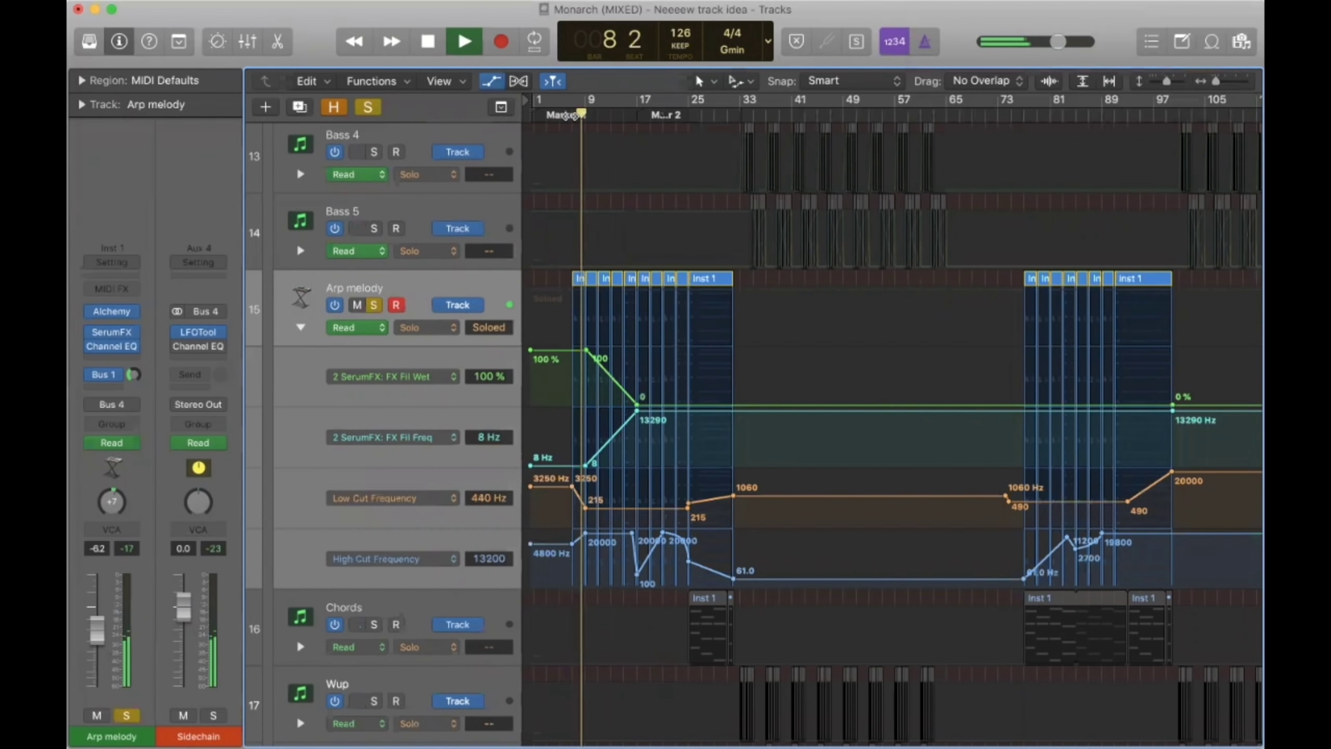
{"action": "key", "text": "space"}
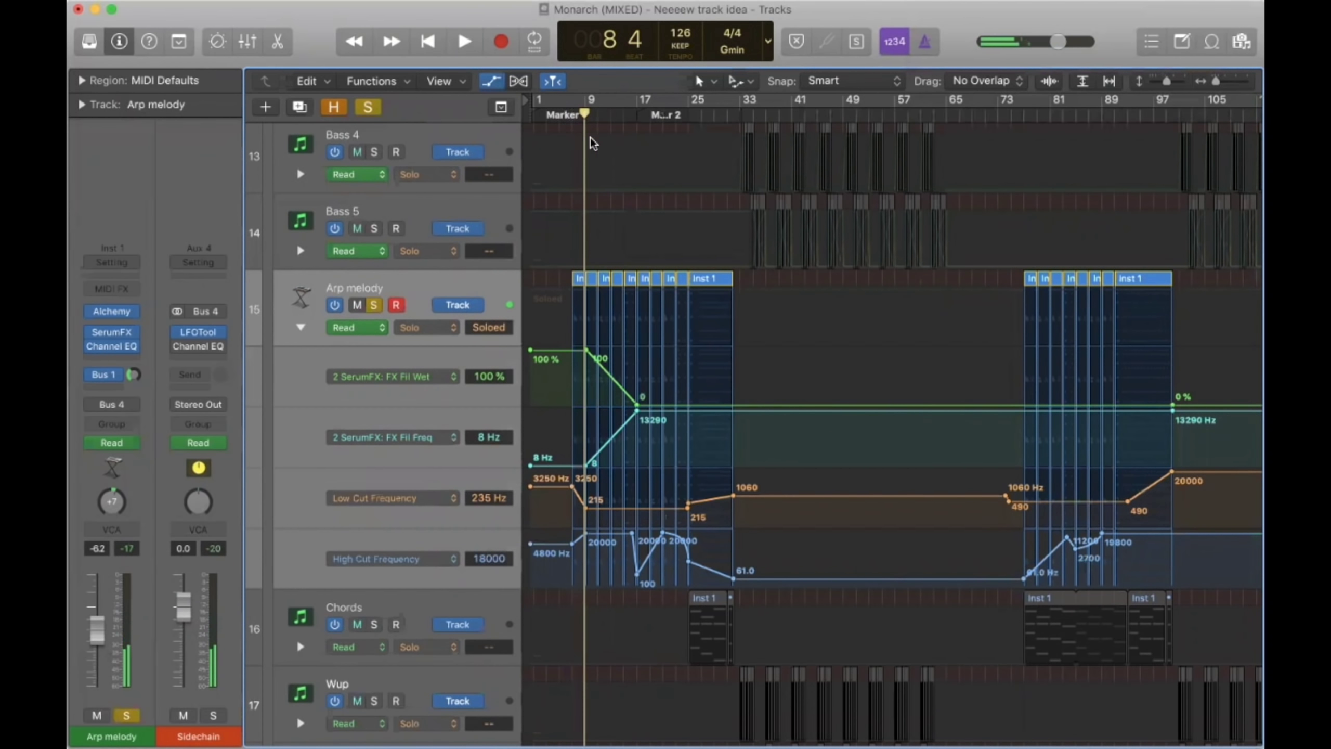
Step: Examine the Arp melody automation curves close up, replay from bar 7, and return to the full arrangement with automation hidden and solo off
{"action": "key", "text": "super+Right"}
{"action": "key", "text": "super+Right"}
{"action": "key", "text": "super+Right"}
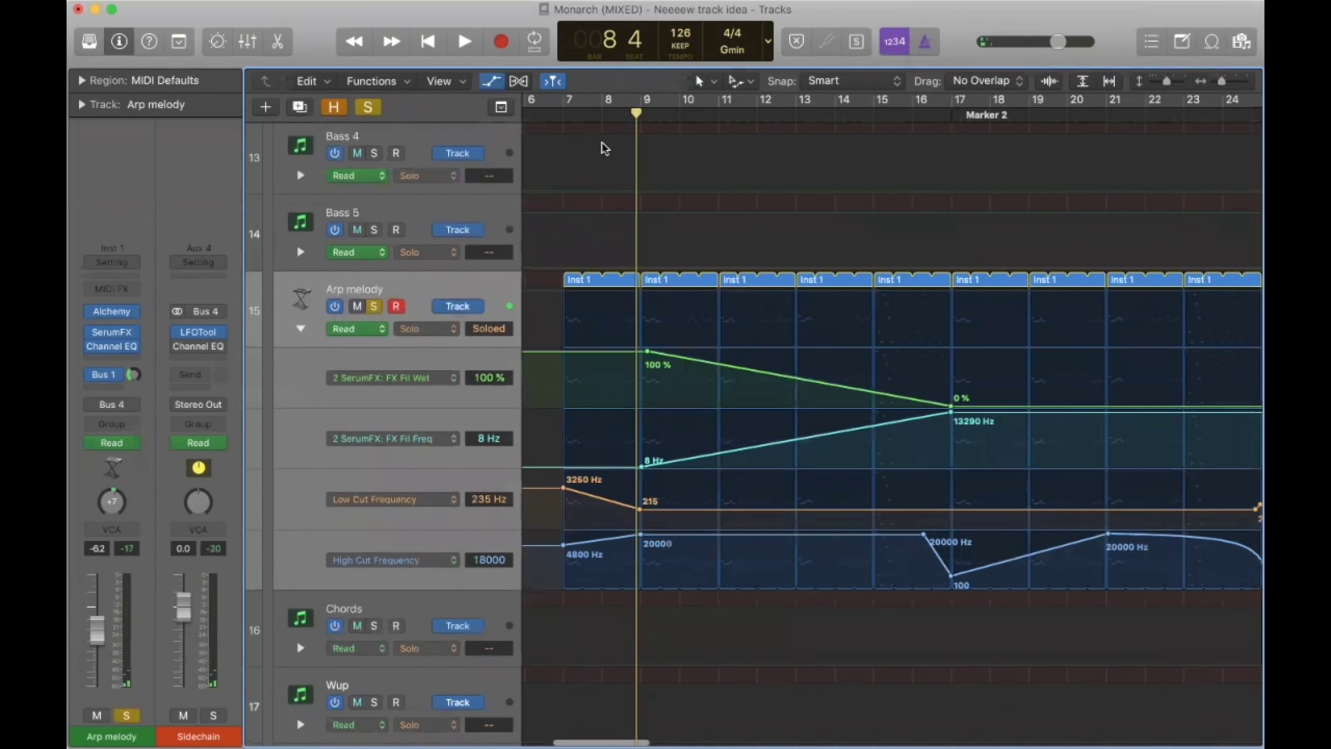
{"action": "double_click", "coordinate": [566, 120]}
{"action": "key", "text": "space"}
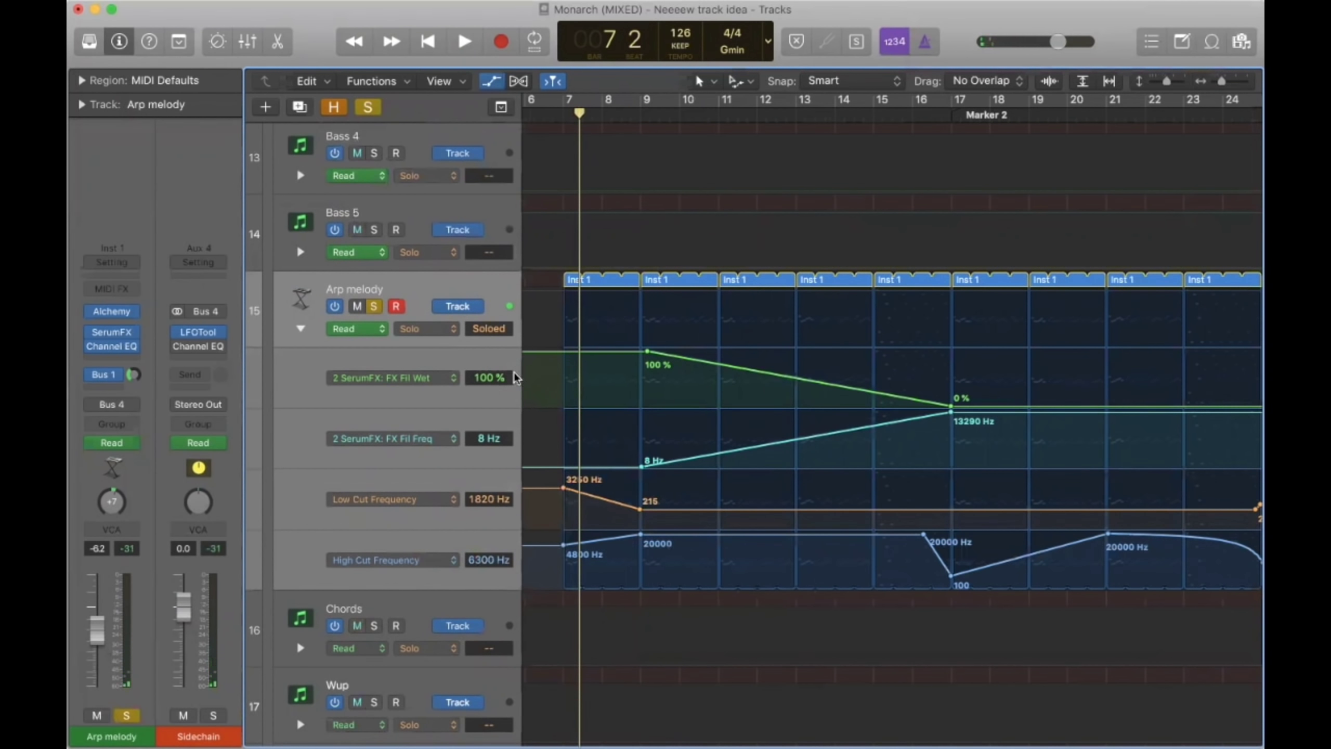
{"action": "key", "text": "a"}
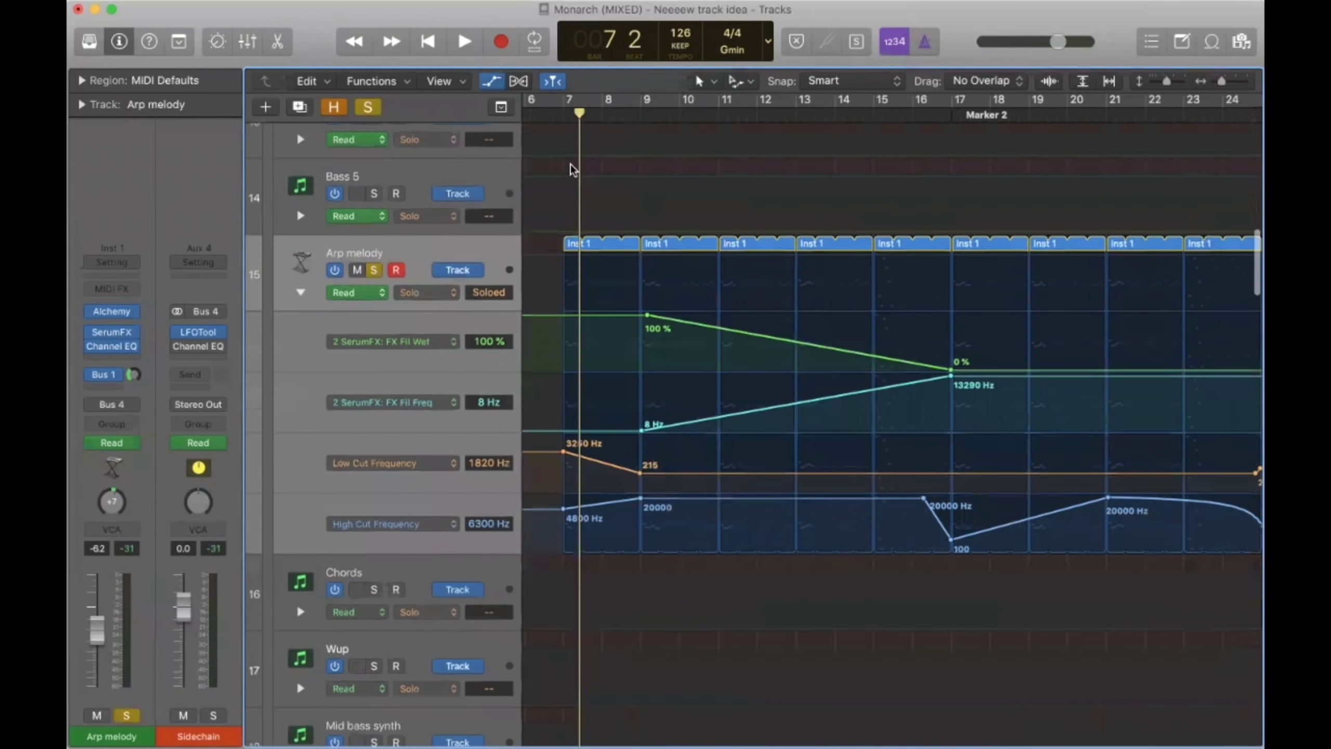
{"action": "key", "text": "z"}
Step: Select the Low kick, Mid kick and High kick tracks in the Drums stack
{"action": "scroll", "coordinate": [633, 389], "scroll_direction": "down", "scroll_amount": 20}
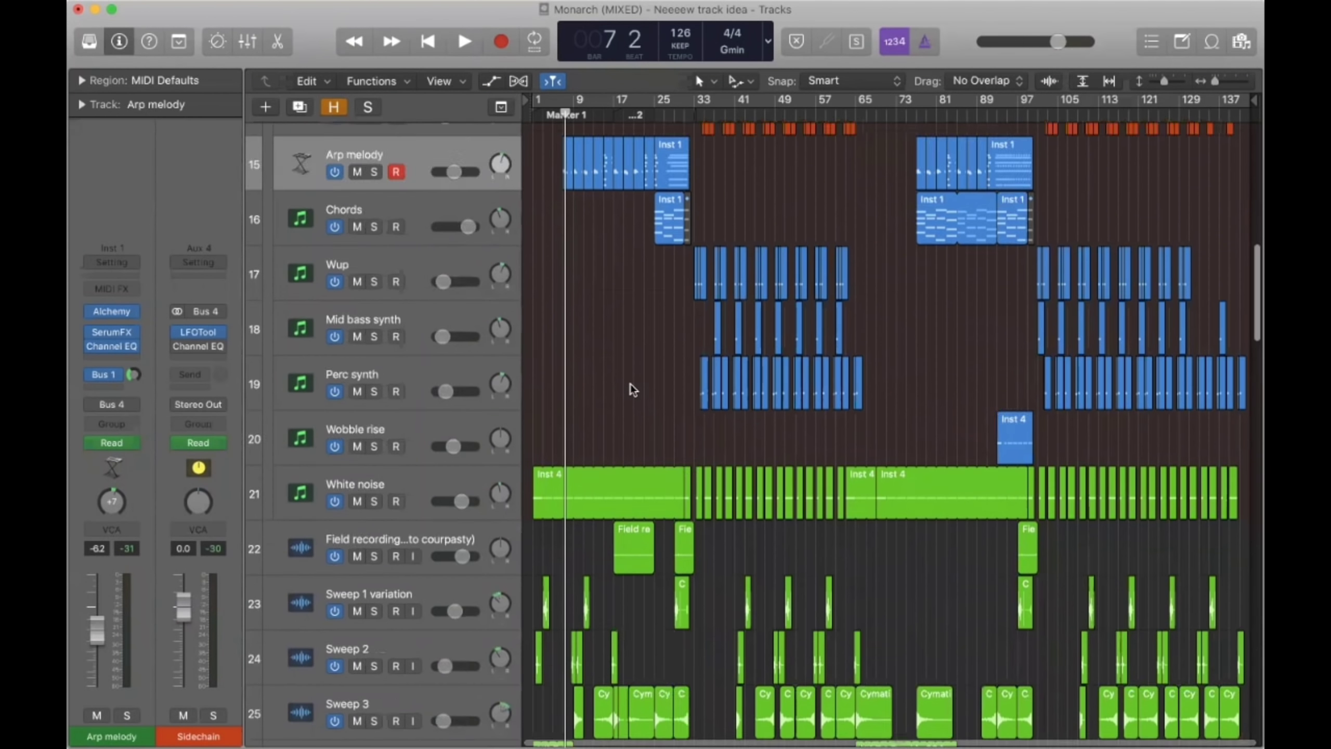
{"action": "scroll", "coordinate": [631, 388], "scroll_direction": "down", "scroll_amount": 6}
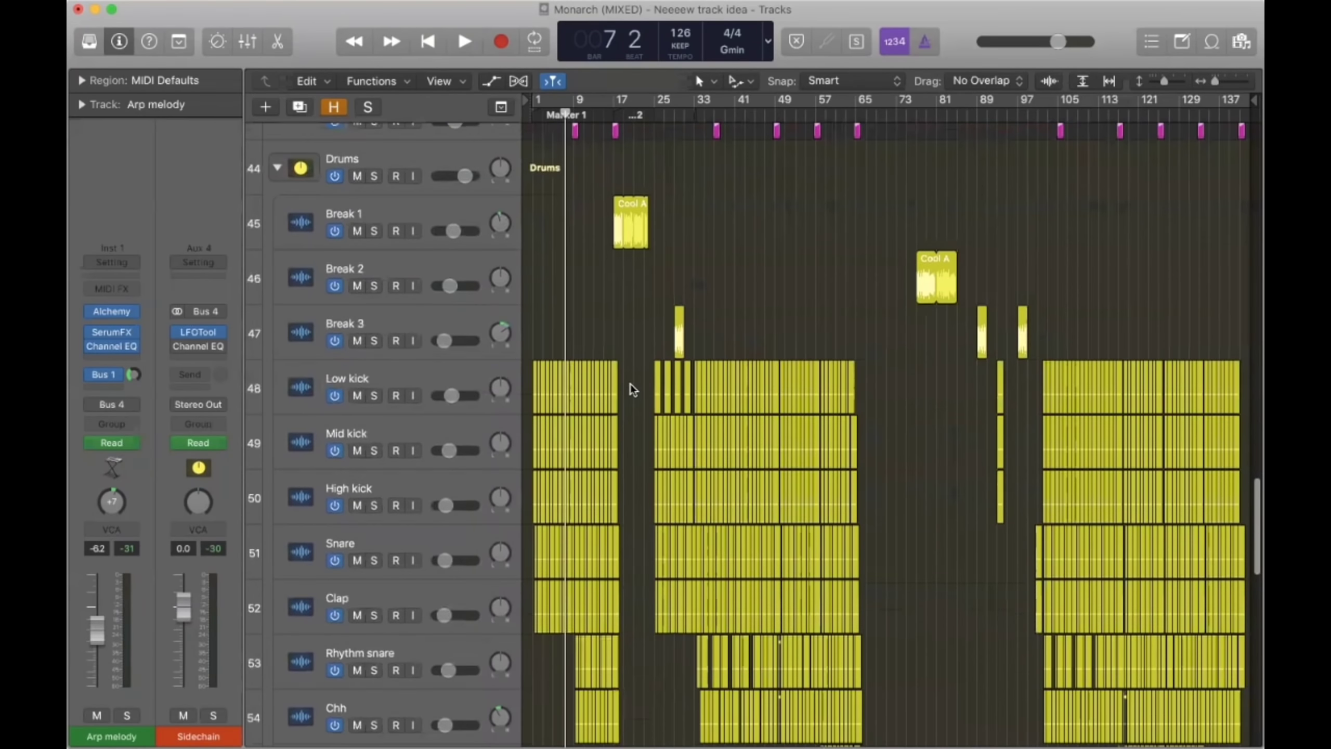
{"action": "scroll", "coordinate": [630, 386], "scroll_direction": "up", "scroll_amount": 8}
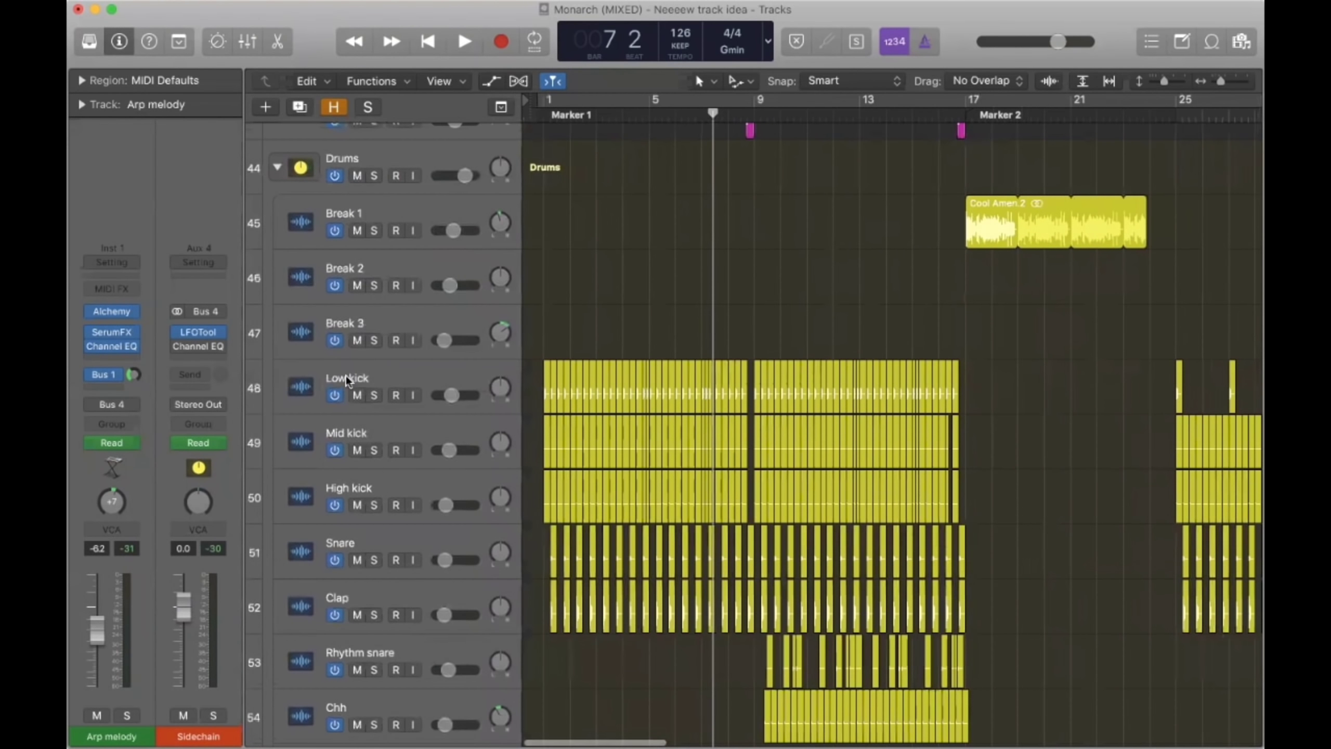
{"action": "left_click", "coordinate": [355, 386]}
{"action": "left_click", "coordinate": [360, 494], "text": "shift"}
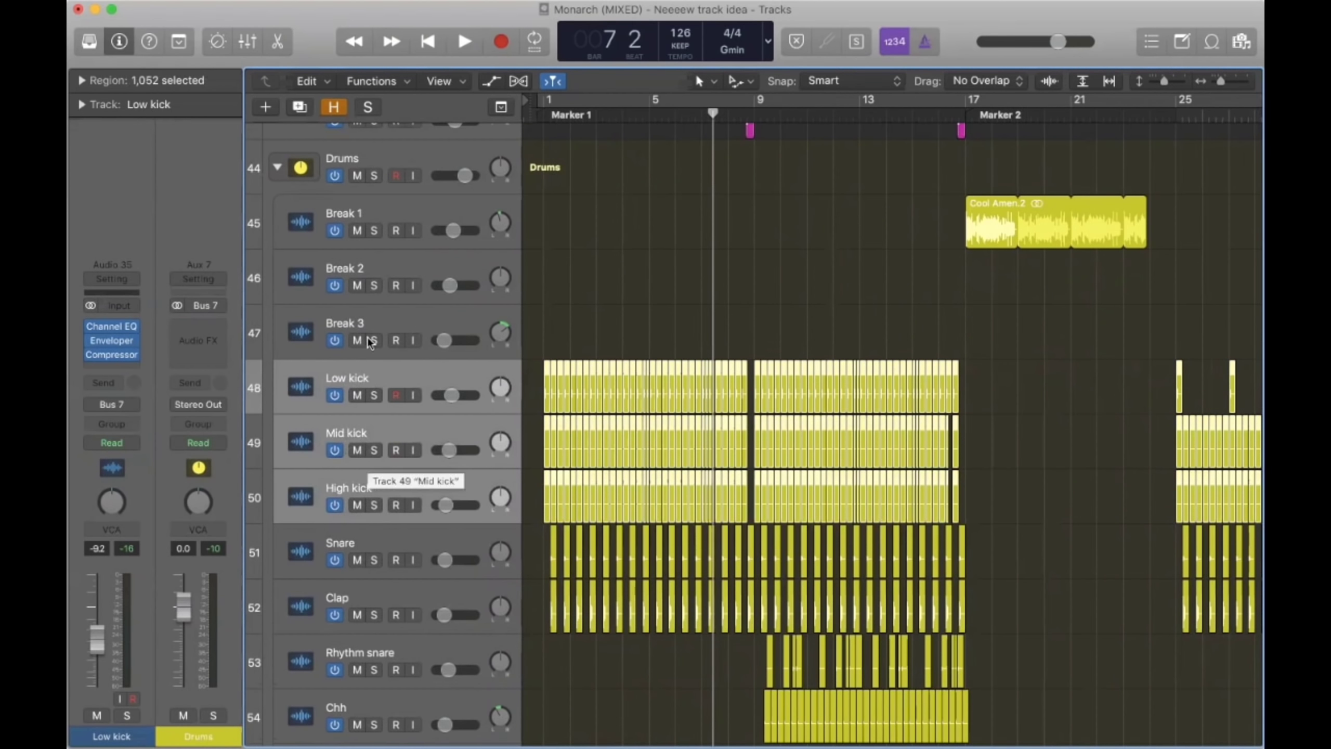
Step: Solo the three kick tracks, place the playhead at bar 1 and deselect the regions
{"action": "scroll", "coordinate": [519, 449], "scroll_direction": "up", "scroll_amount": 5}
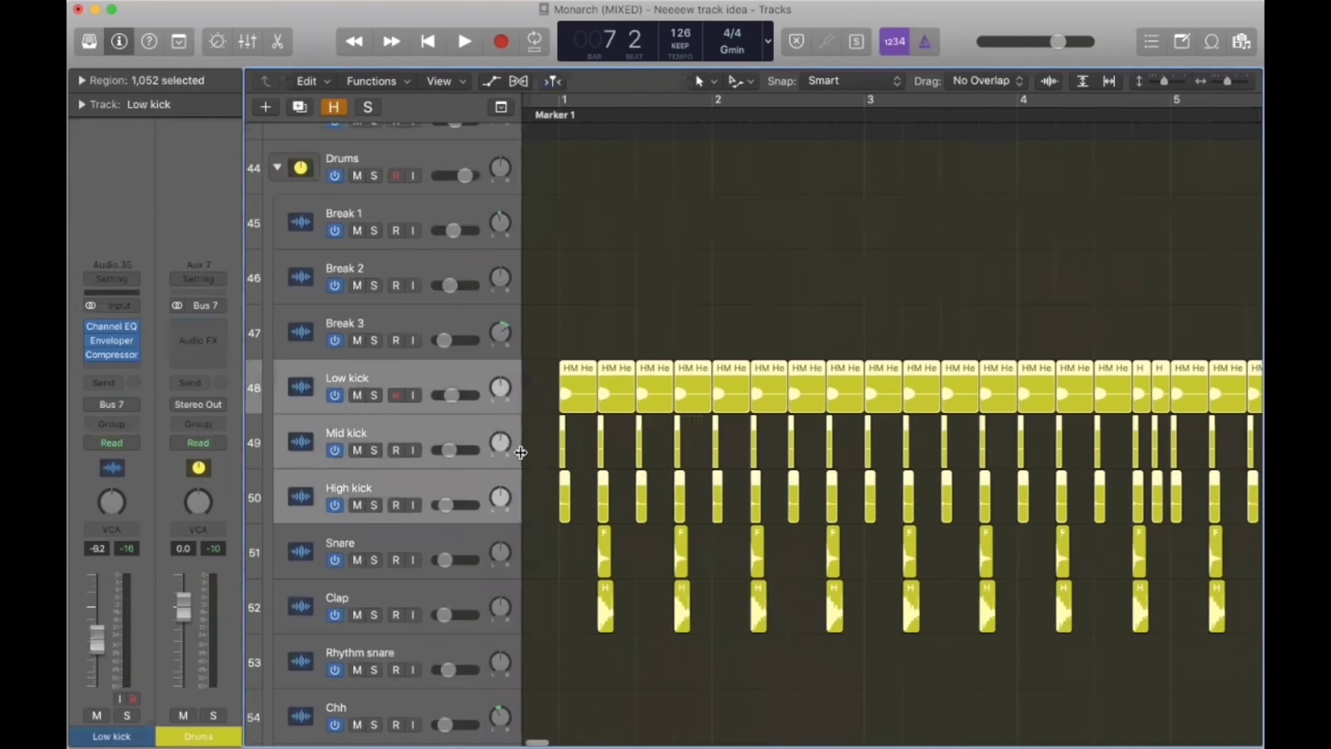
{"action": "left_click", "coordinate": [466, 376]}
{"action": "key", "text": "ctrl+s"}
{"action": "left_click", "coordinate": [608, 114]}
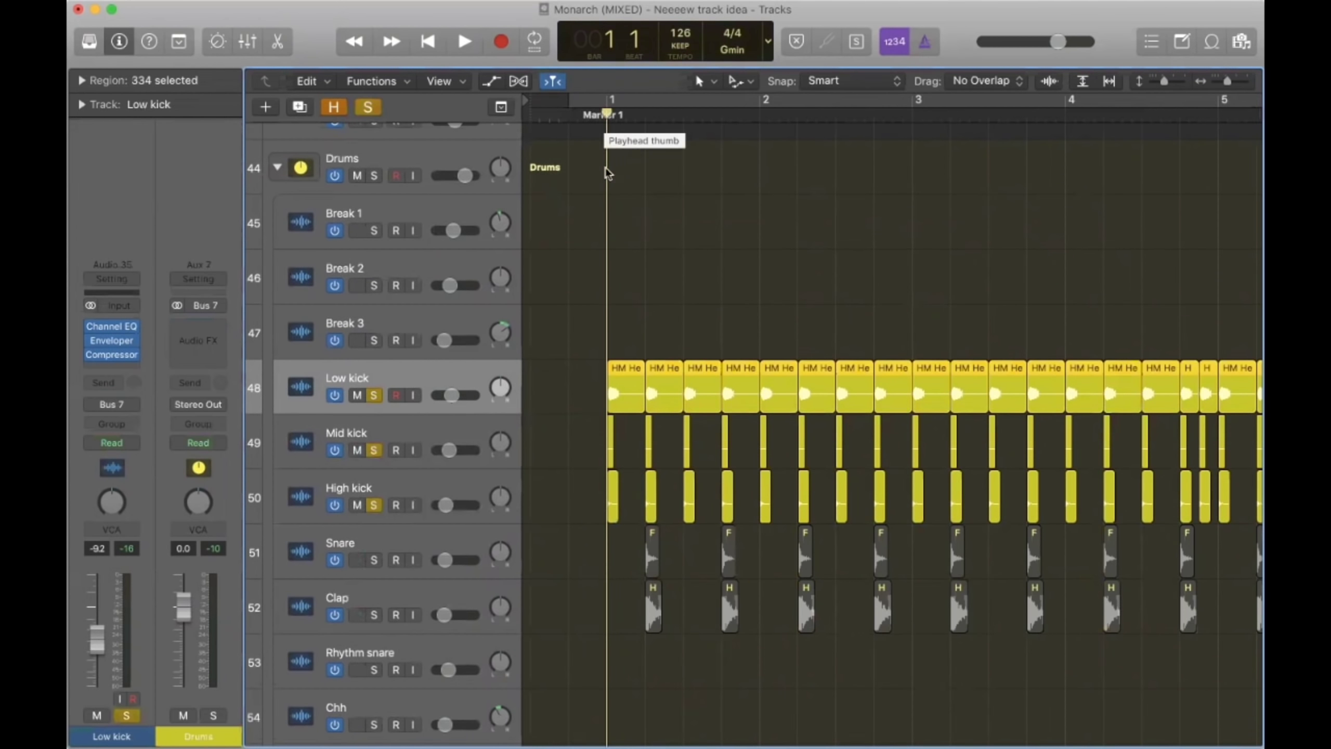
{"action": "left_click", "coordinate": [695, 303]}
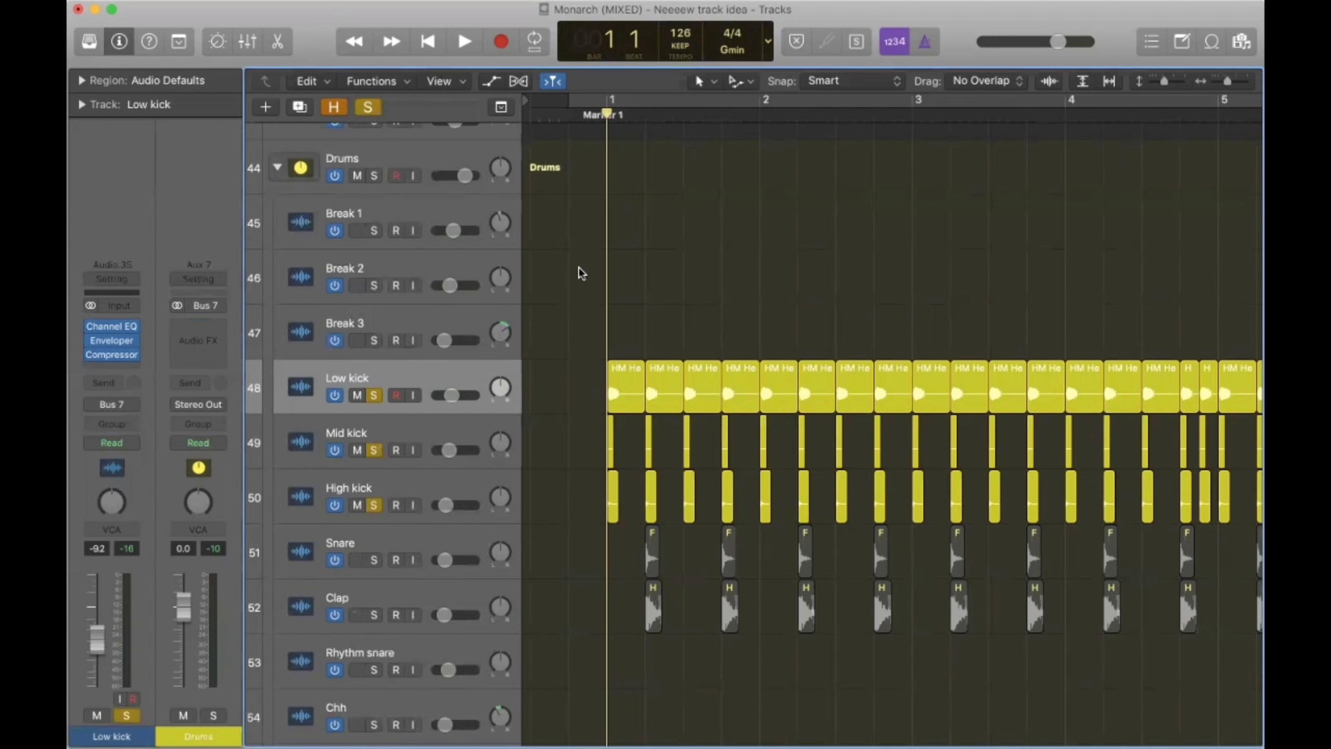
Step: Play the three soloed kicks together from bar 1, and play the Low kick with only its solo on
{"action": "key", "text": "space"}
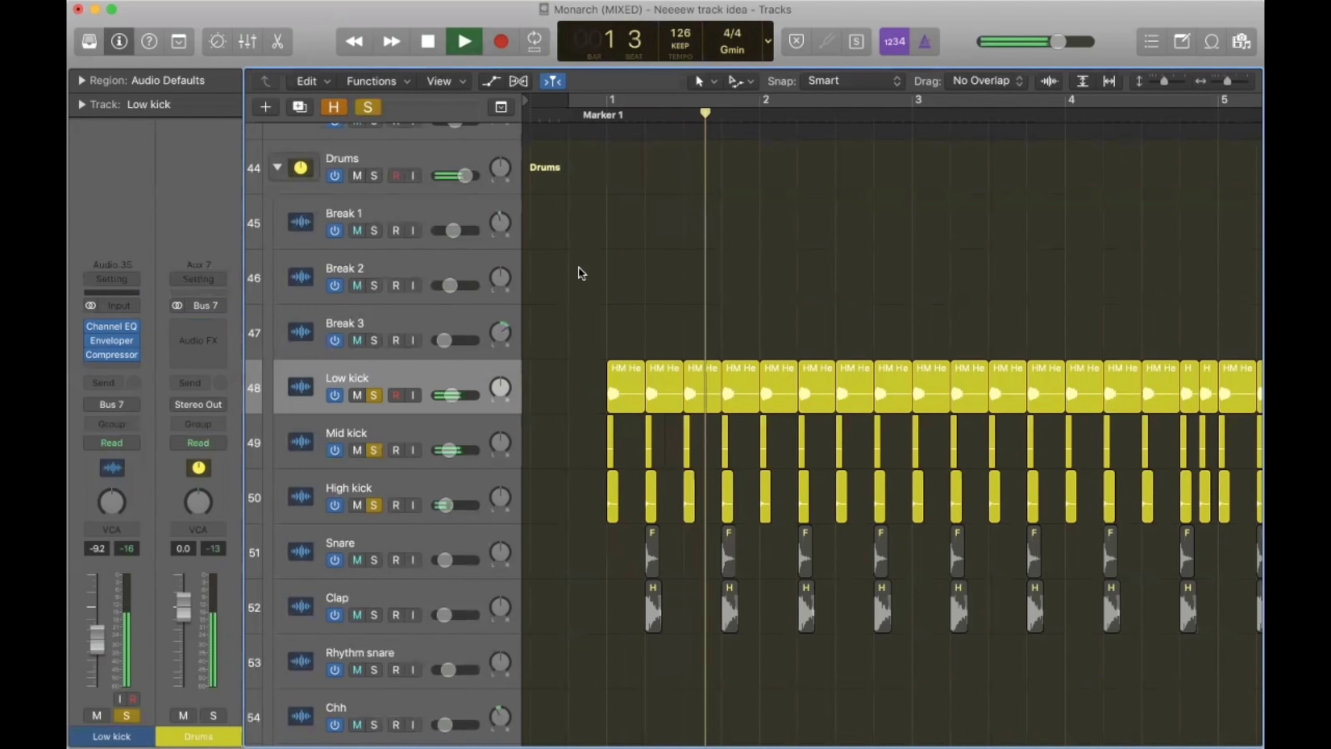
{"action": "key", "text": "space"}
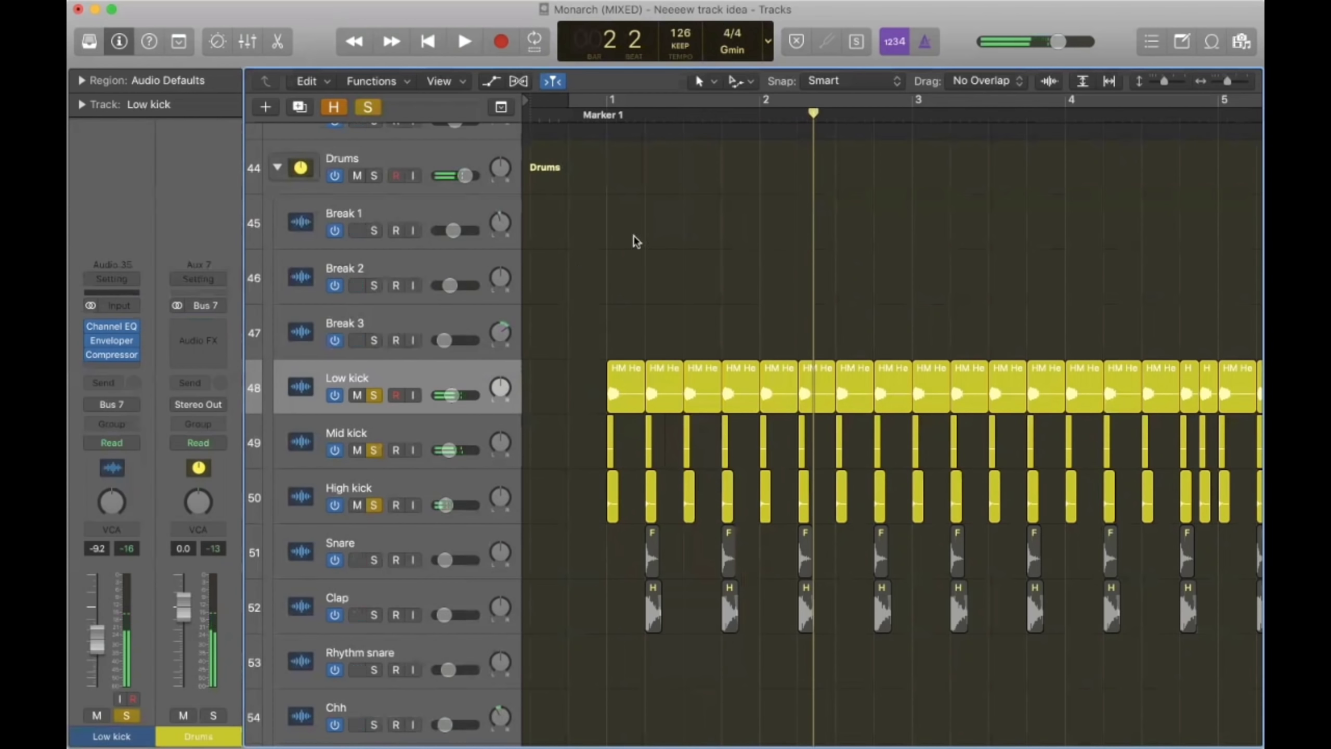
{"action": "left_click", "coordinate": [374, 449]}
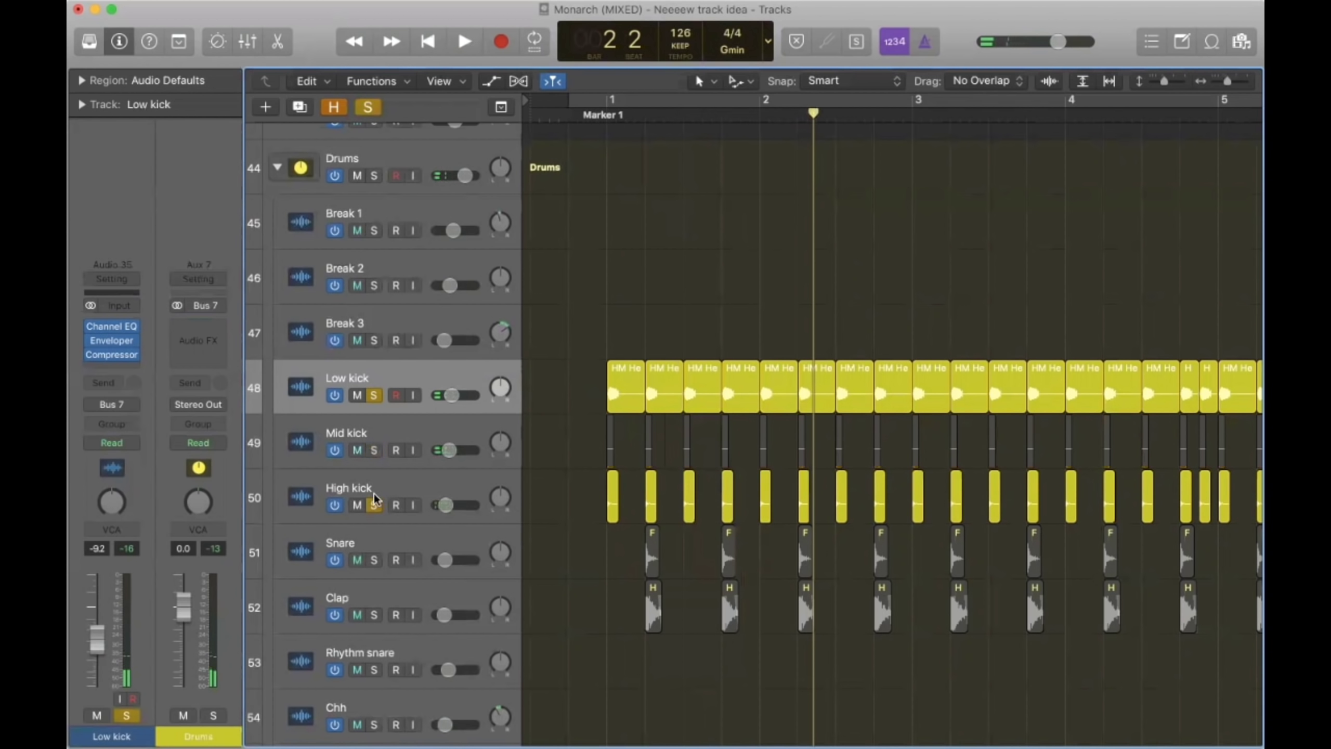
{"action": "left_click", "coordinate": [374, 504]}
{"action": "key", "text": "space"}
{"action": "key", "text": "space"}
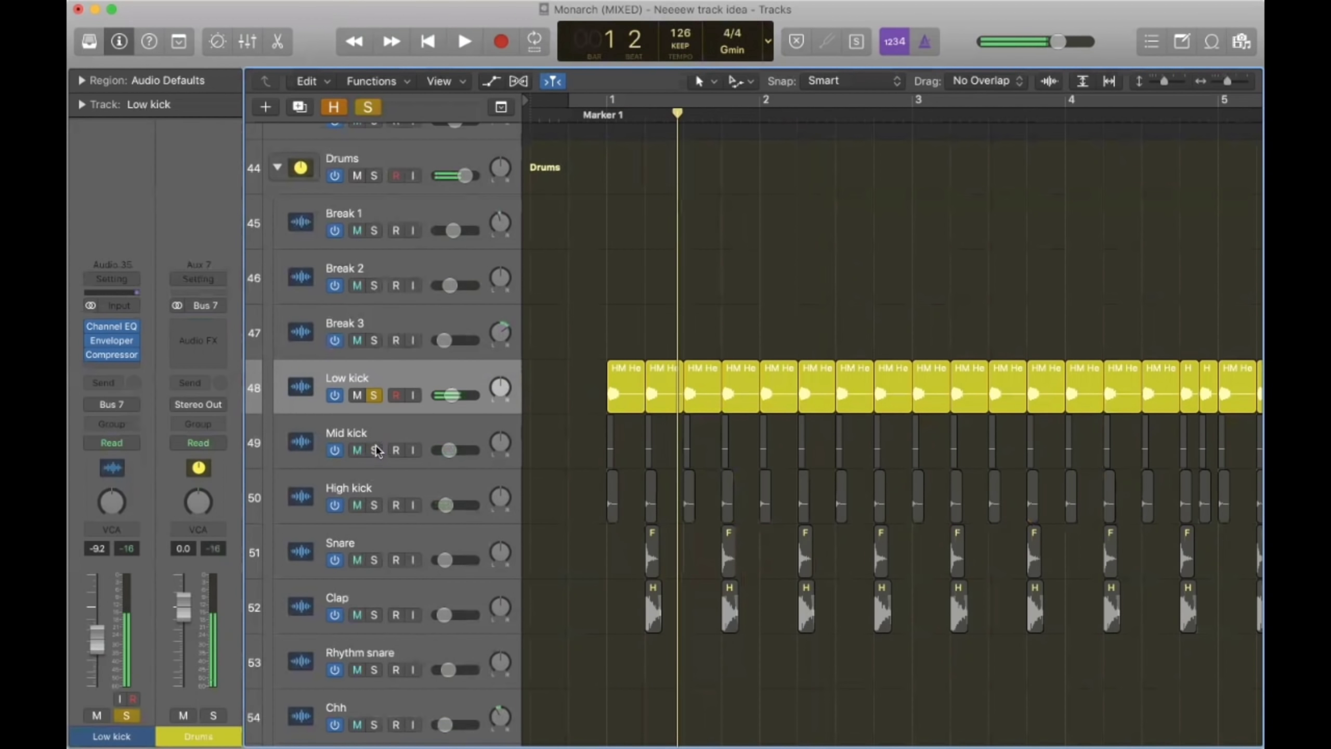
Step: Solo the Mid kick exclusively and play it from bar 1, and do the same for the High kick
{"action": "left_click", "coordinate": [374, 451], "text": "alt"}
{"action": "key", "text": "space"}
{"action": "key", "text": "space"}
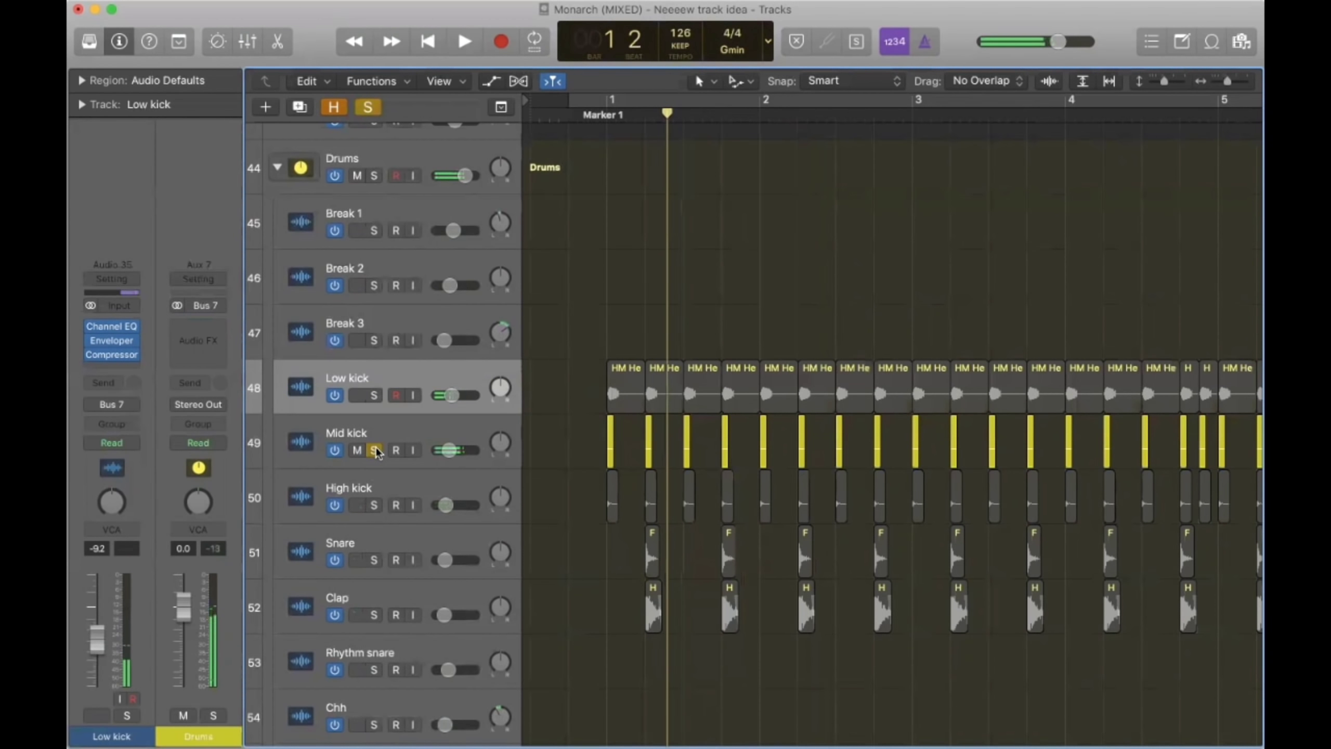
{"action": "left_click", "coordinate": [374, 505], "text": "alt"}
{"action": "key", "text": "space"}
{"action": "key", "text": "space"}
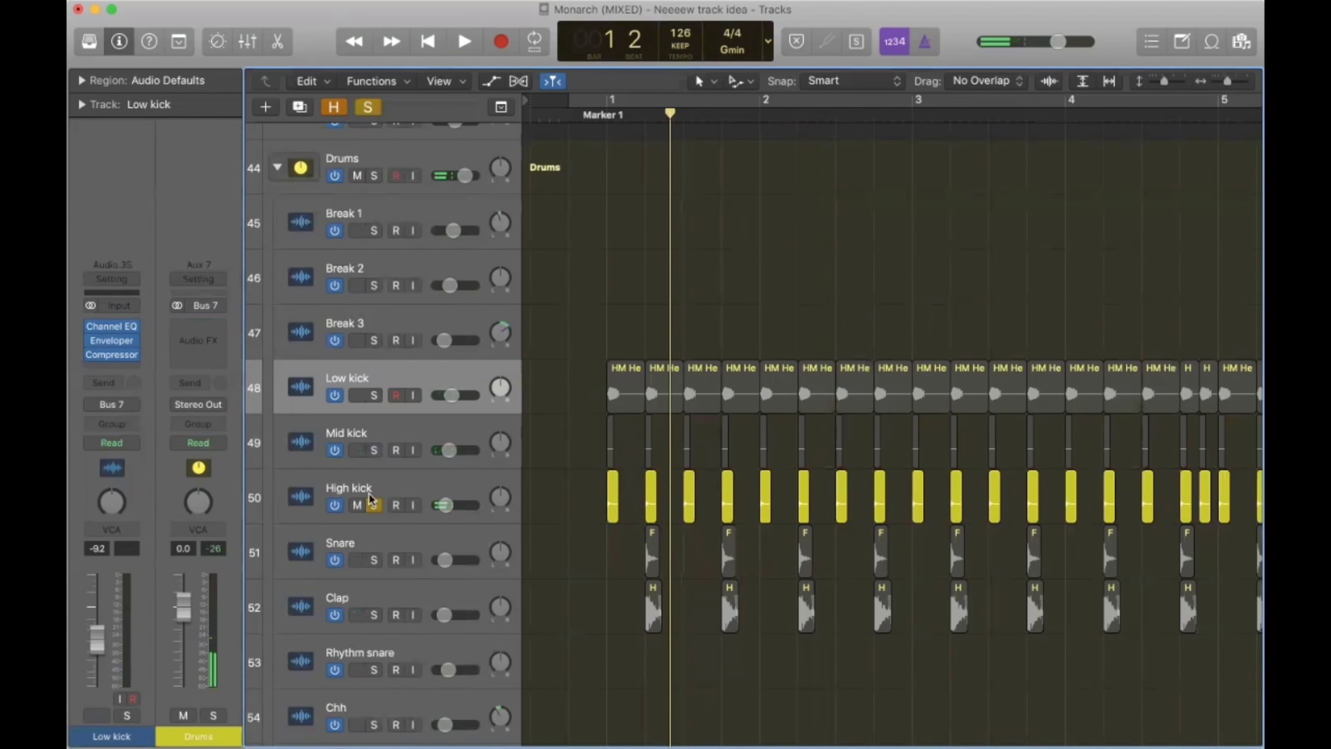
Step: Select the Low kick, Mid kick and High kick tracks individually to compare their channel strips
{"action": "left_click_drag", "start_coordinate": [374, 409], "coordinate": [372, 394]}
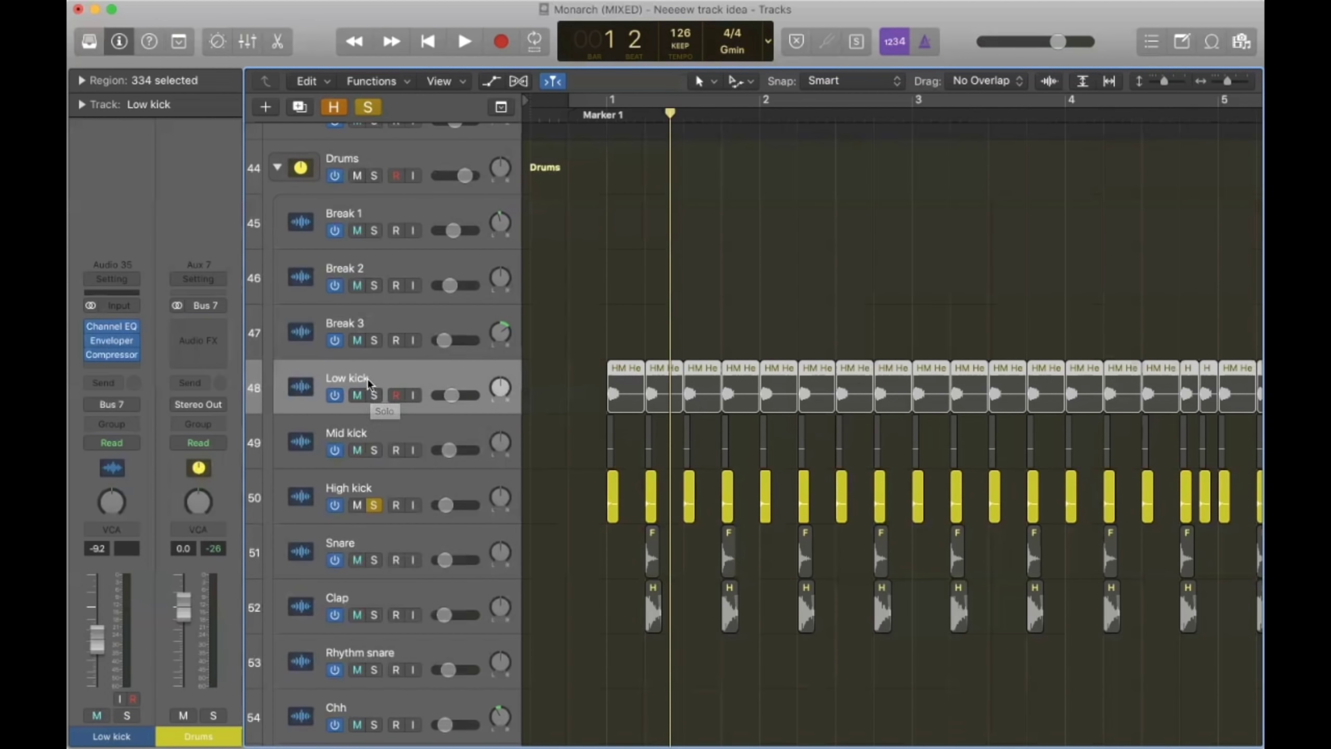
{"action": "left_click", "coordinate": [374, 440]}
{"action": "left_click", "coordinate": [375, 480]}
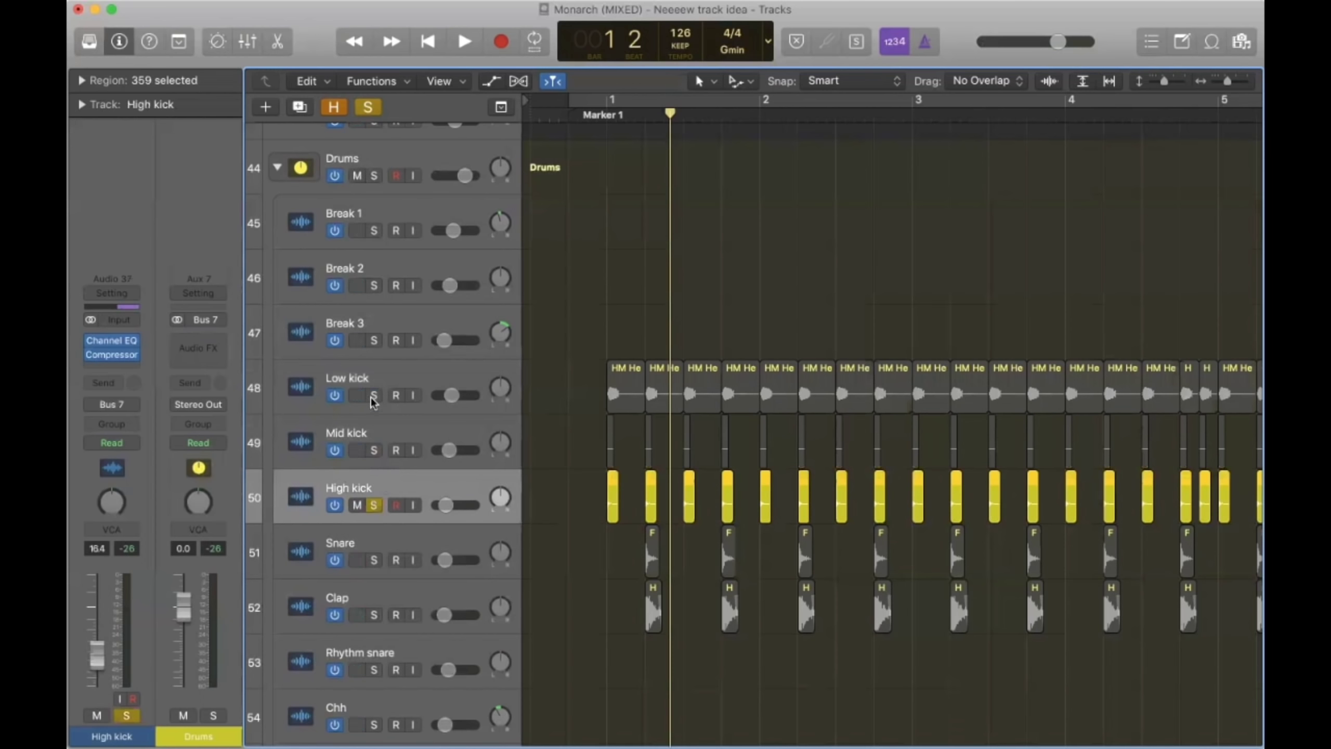
{"action": "left_click", "coordinate": [372, 380]}
{"action": "left_click", "coordinate": [364, 442]}
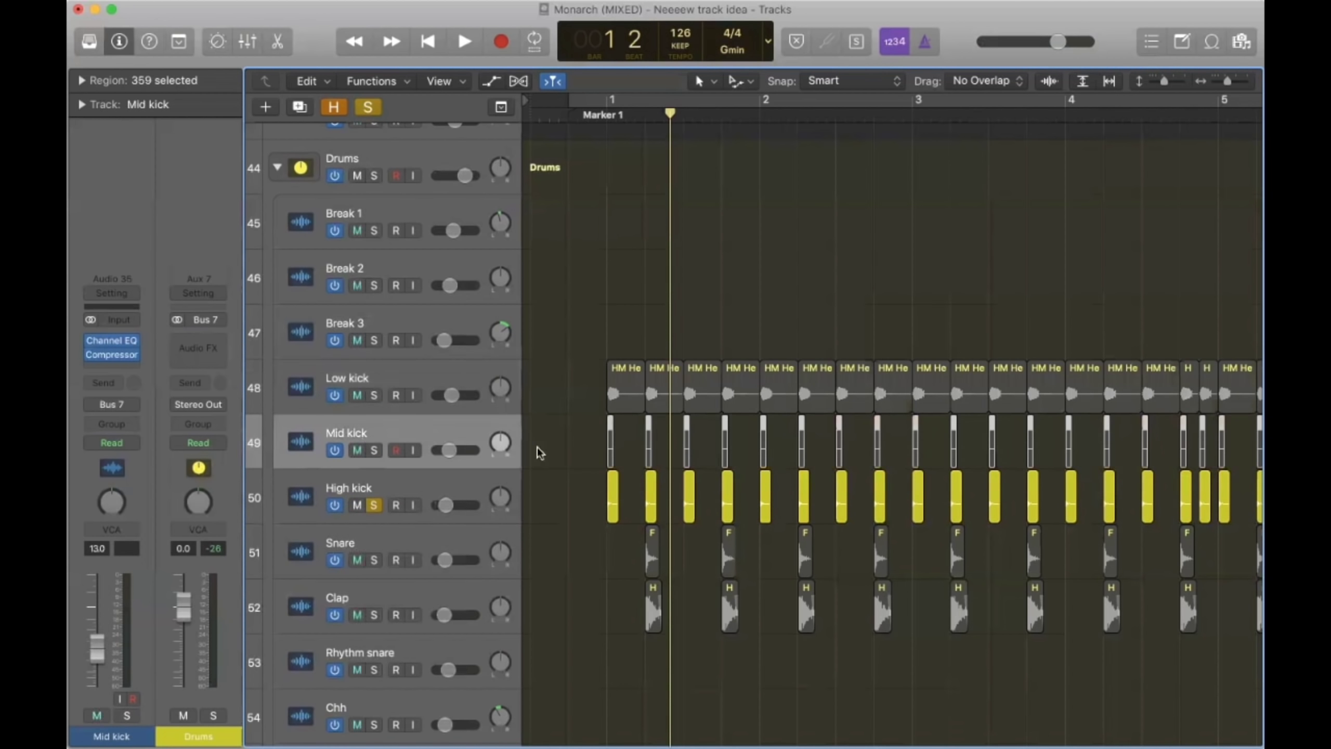
Step: Examine the Enveloper settings on the Low kick track, close the plug-in and deselect the regions
{"action": "left_click", "coordinate": [430, 371]}
{"action": "left_click", "coordinate": [110, 342]}
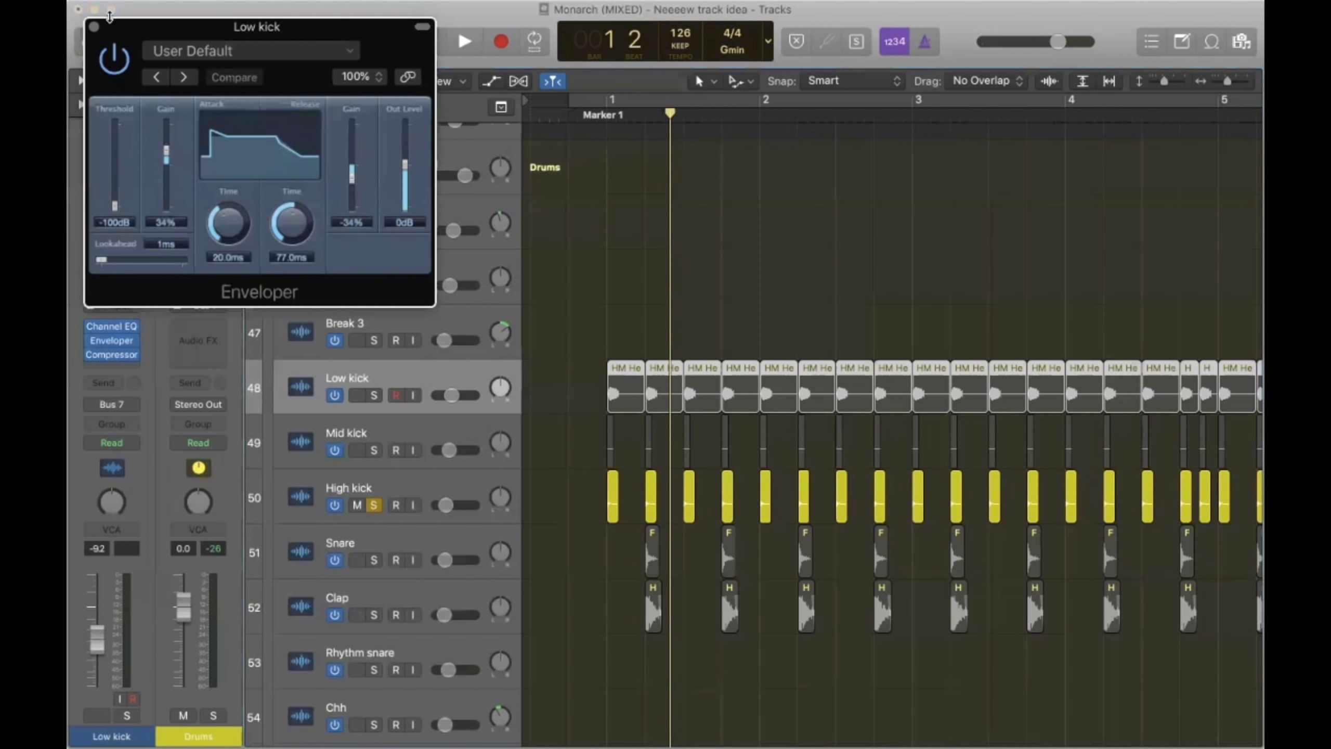
{"action": "left_click", "coordinate": [92, 26]}
{"action": "left_click", "coordinate": [563, 214]}
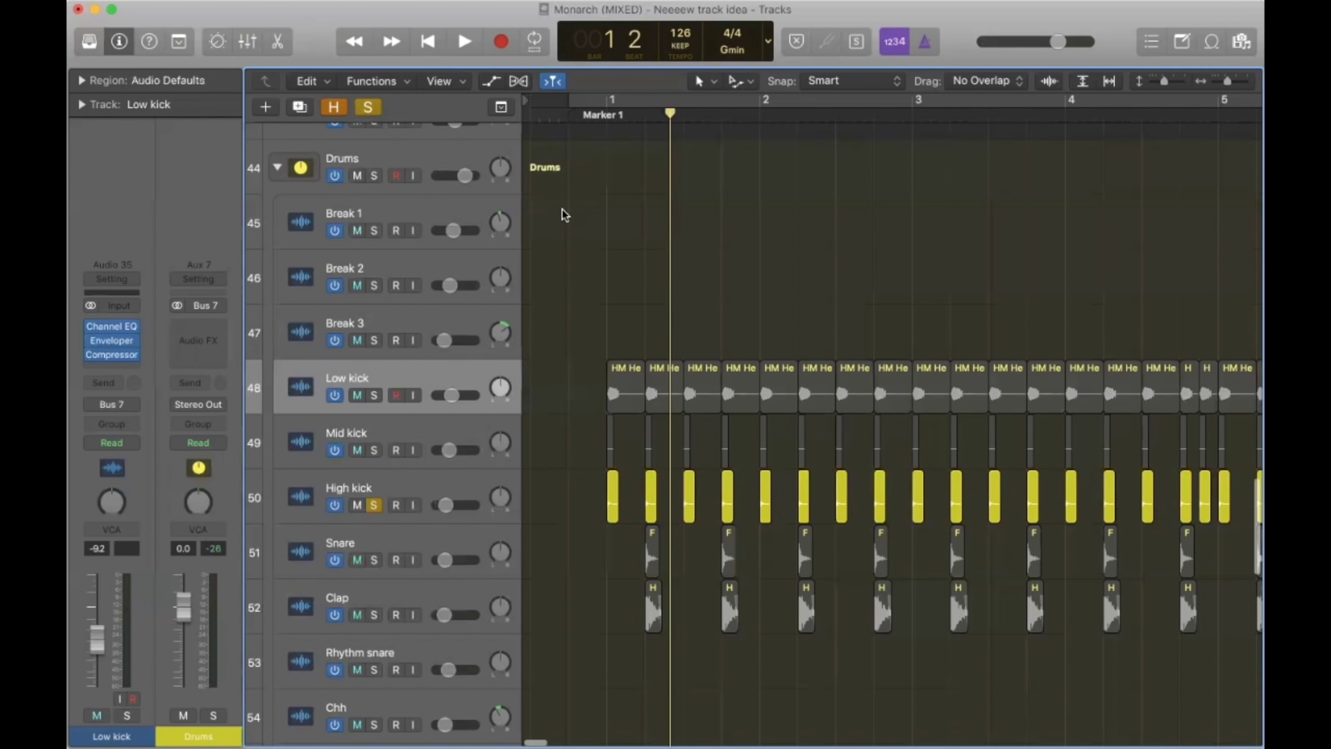
Step: Turn off the High kick solo and place the playhead at bar 9 in the drum arrangement
{"action": "left_click", "coordinate": [374, 505]}
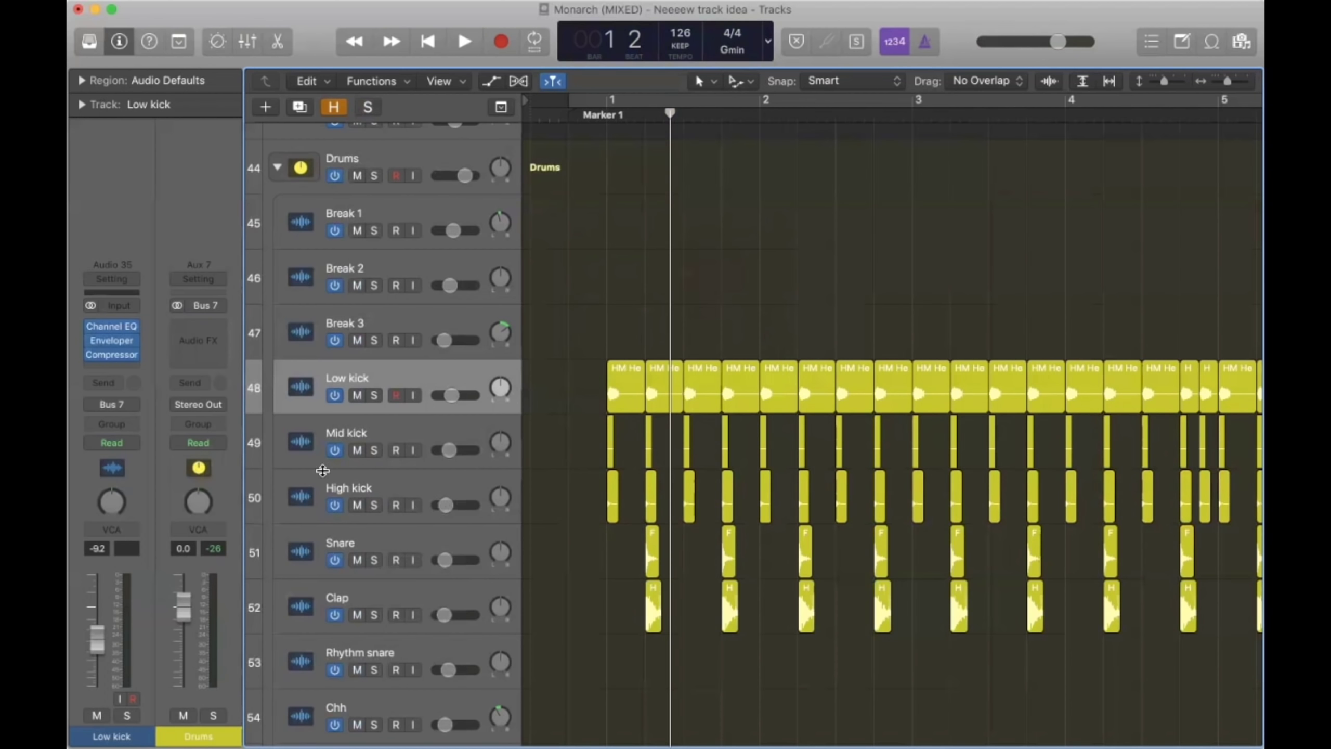
{"action": "scroll", "coordinate": [849, 357], "scroll_direction": "down", "scroll_amount": 5}
{"action": "scroll", "coordinate": [849, 358], "scroll_direction": "down", "scroll_amount": 3}
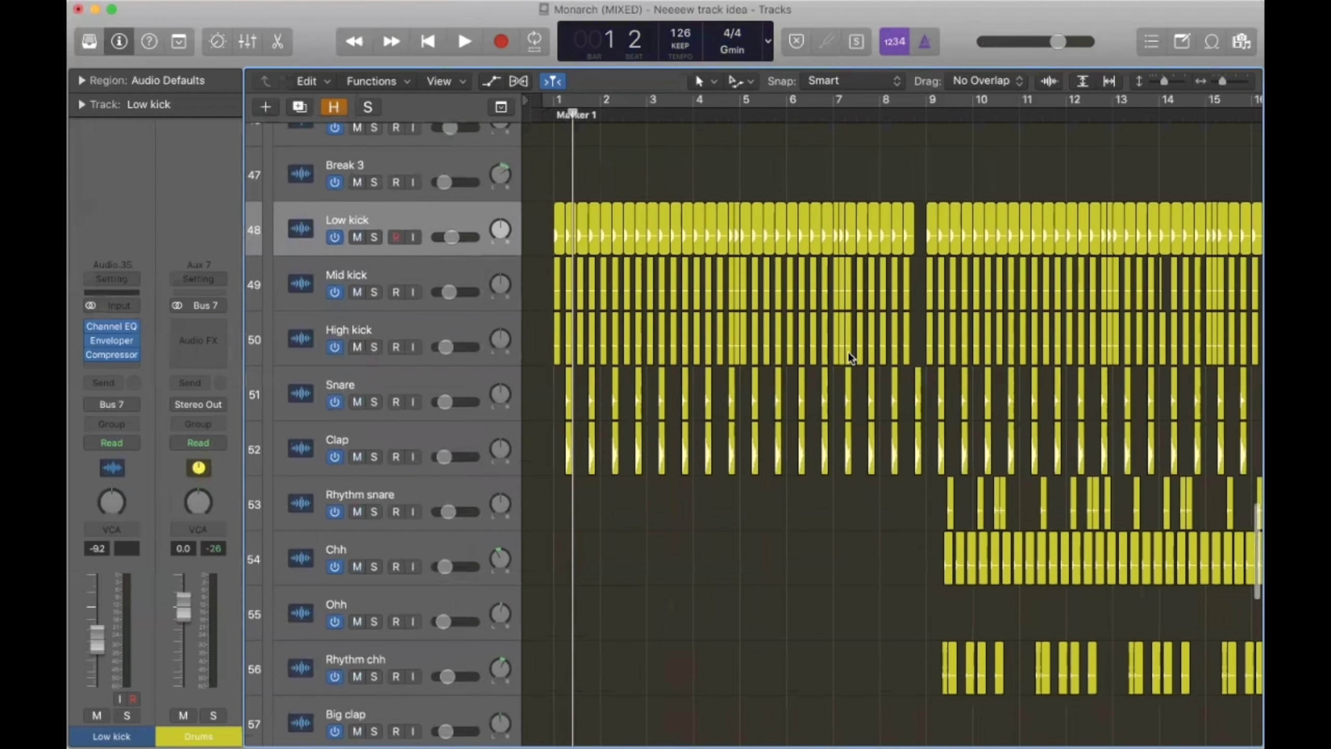
{"action": "scroll", "coordinate": [849, 357], "scroll_direction": "right", "scroll_amount": 3}
{"action": "scroll", "coordinate": [848, 352], "scroll_direction": "down", "scroll_amount": 3}
{"action": "scroll", "coordinate": [849, 352], "scroll_direction": "right", "scroll_amount": 1}
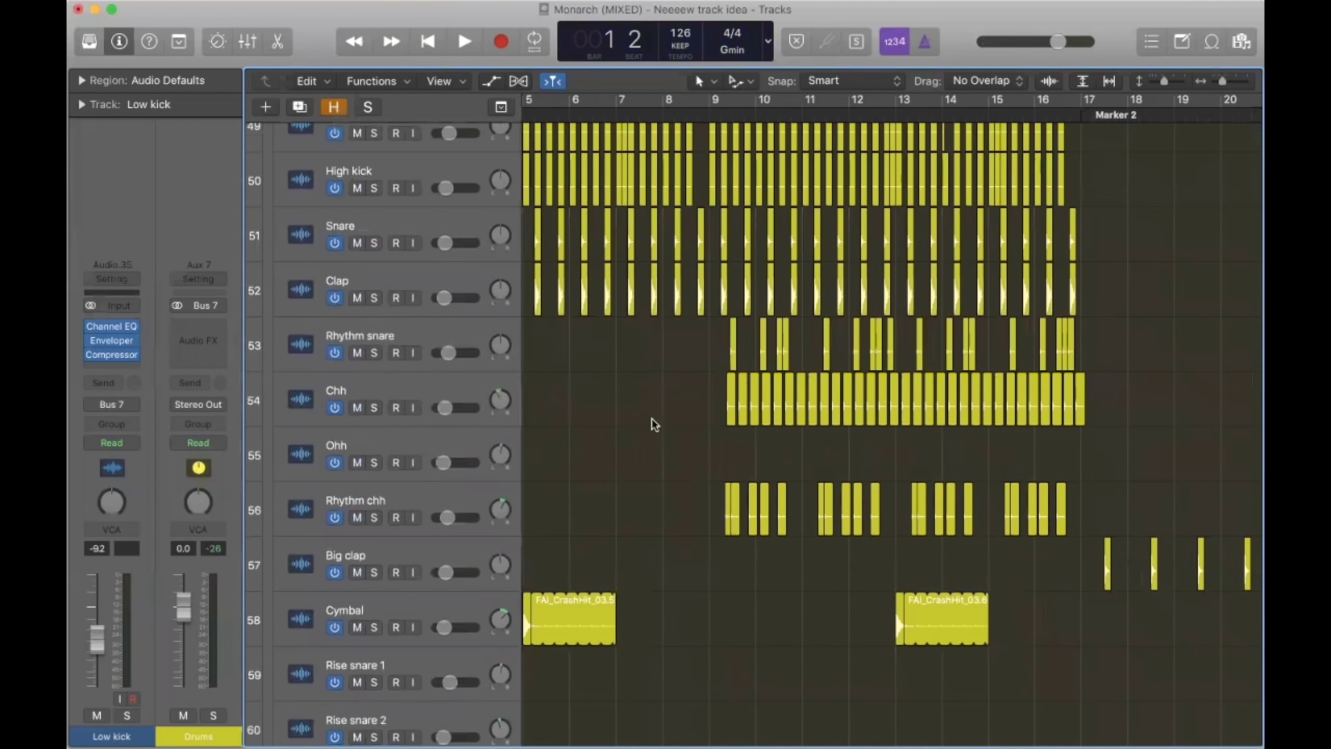
{"action": "left_click", "coordinate": [709, 113]}
{"action": "scroll", "coordinate": [674, 174], "scroll_direction": "up", "scroll_amount": 4}
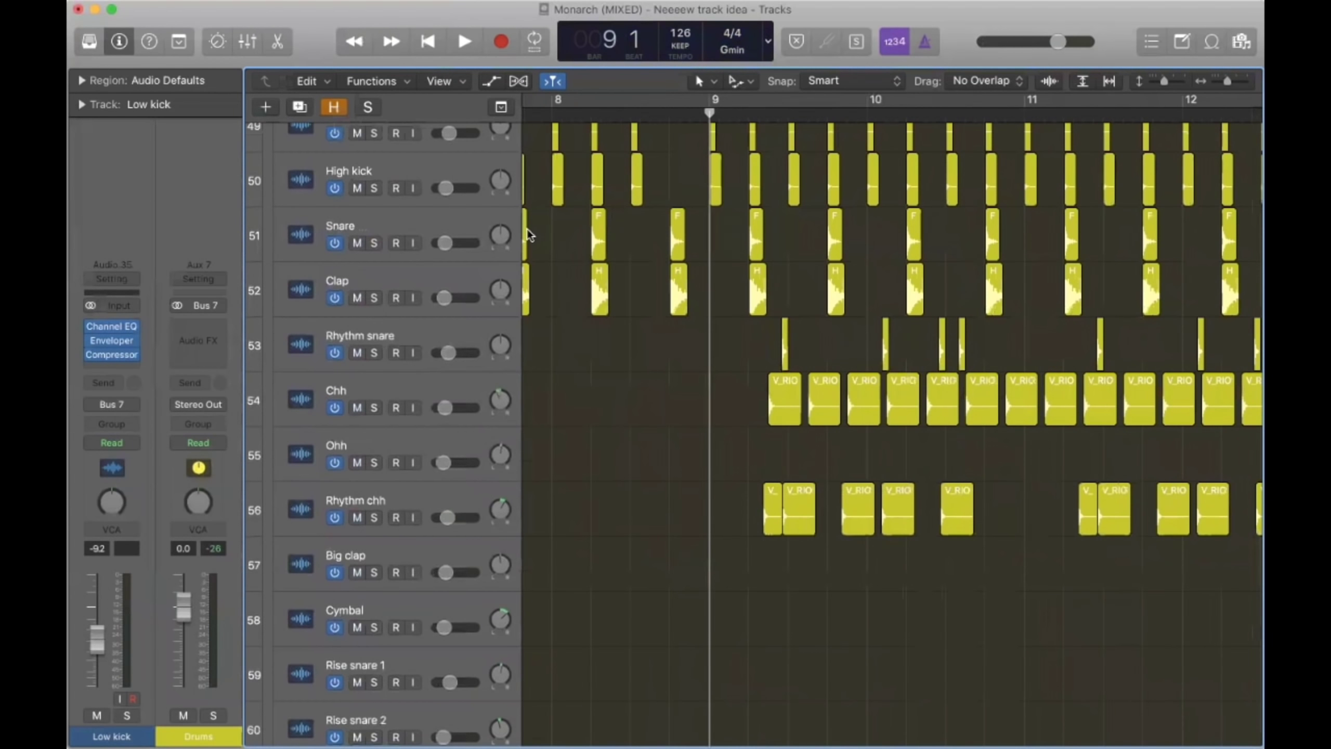
Step: Select the Snare track, solo the whole Drums stack and play the drums from bar 9
{"action": "left_click", "coordinate": [397, 212]}
{"action": "left_click", "coordinate": [211, 720]}
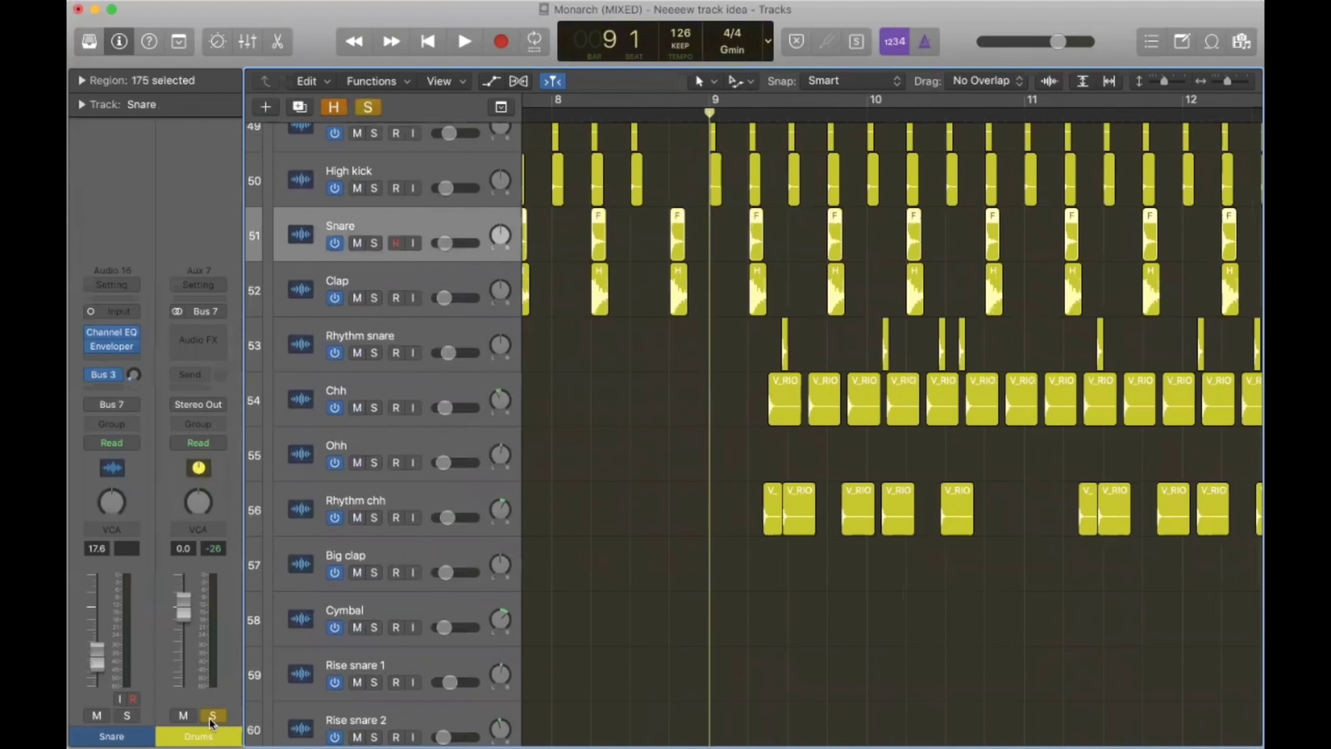
{"action": "key", "text": "space"}
{"action": "left_click", "coordinate": [678, 582]}
{"action": "scroll", "coordinate": [678, 582], "scroll_direction": "down", "scroll_amount": 5}
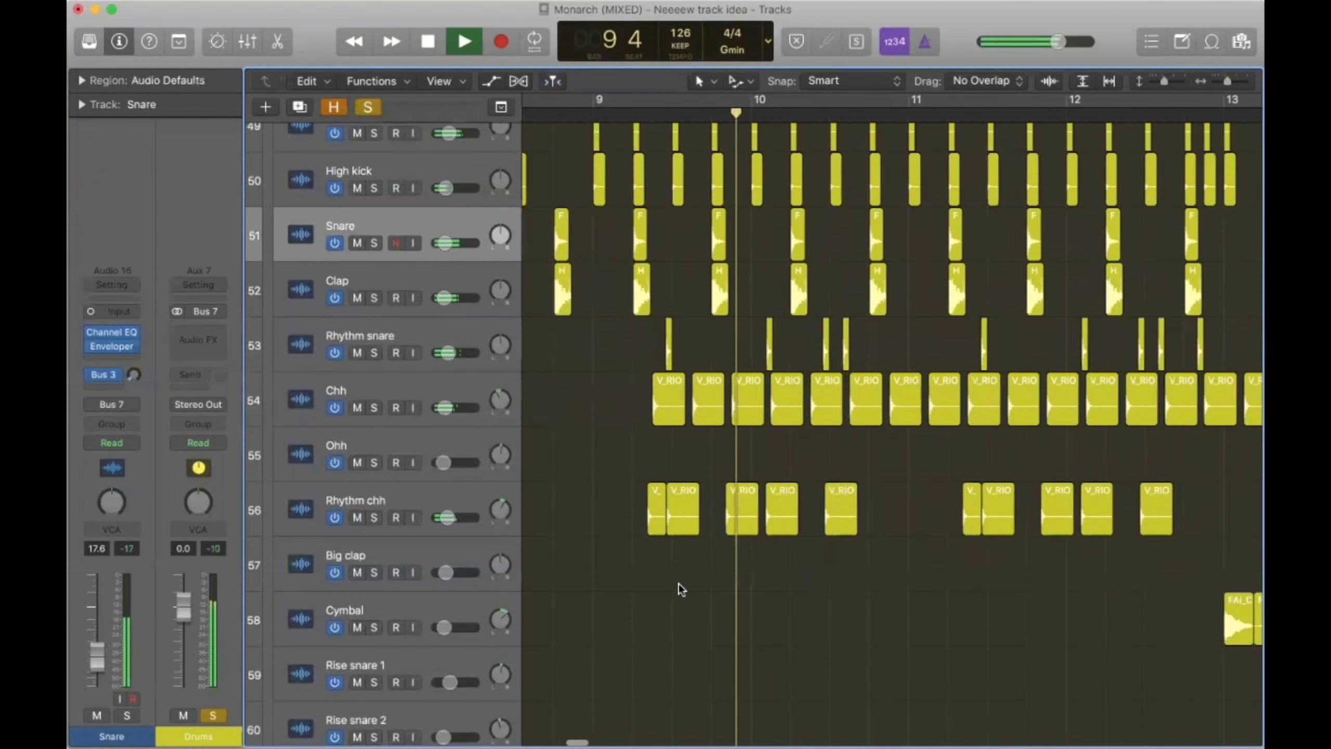
{"action": "key", "text": "space"}
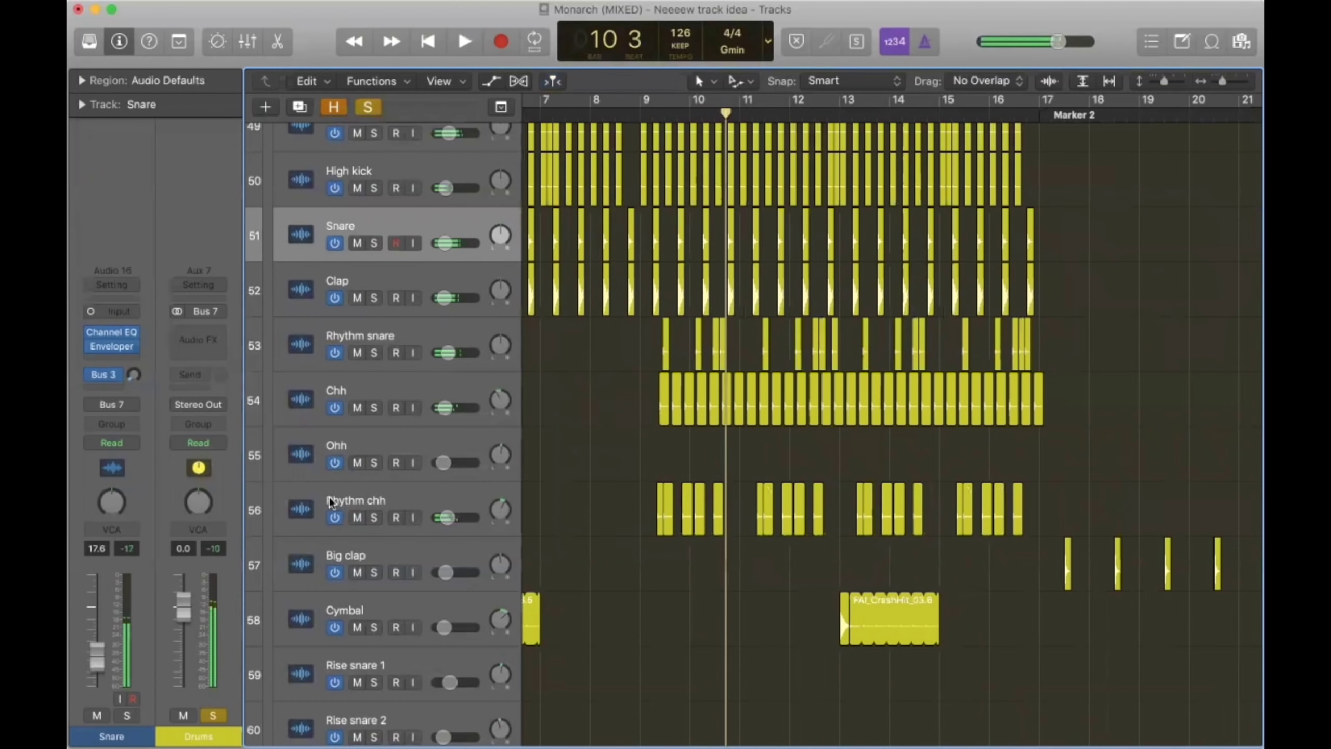
Step: Select the Rhythm chh track and play the soloed drums from bar 58, where the Ohh regions begin
{"action": "left_click", "coordinate": [346, 487]}
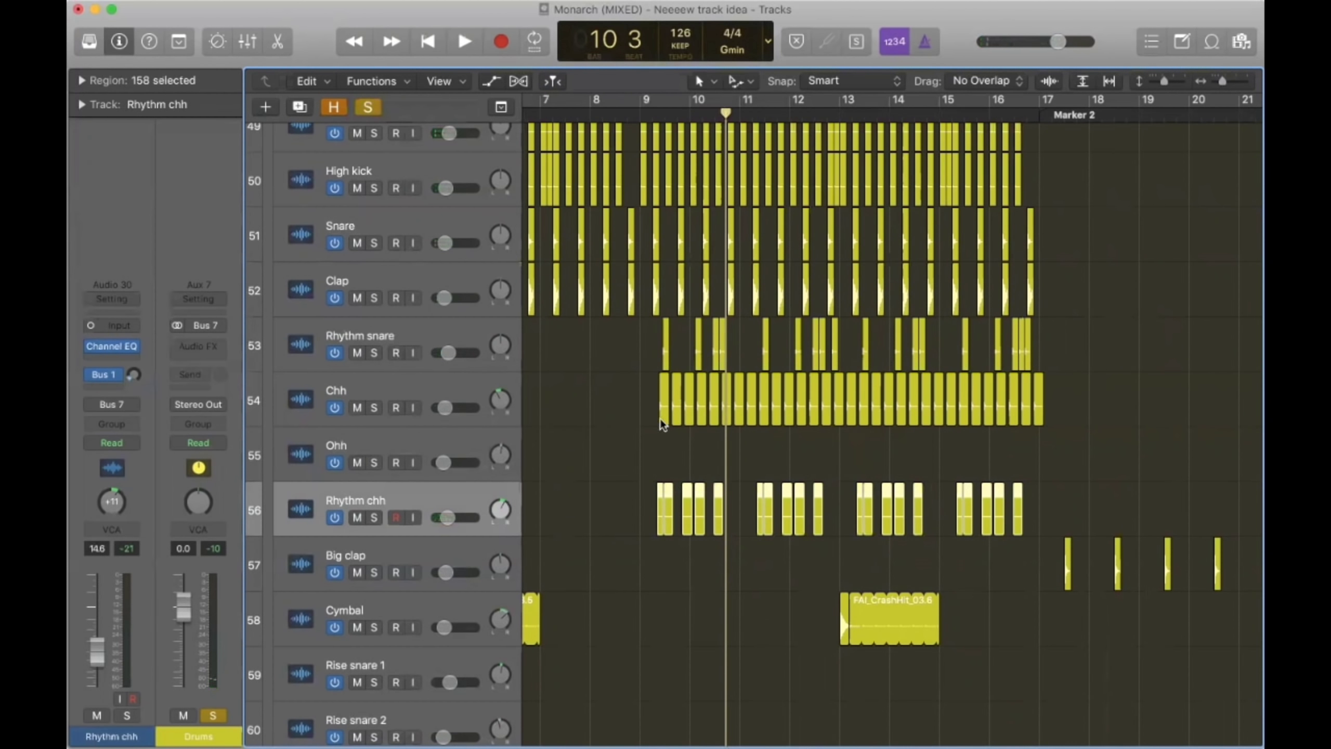
{"action": "scroll", "coordinate": [859, 528], "scroll_direction": "right", "scroll_amount": 10}
{"action": "scroll", "coordinate": [859, 528], "scroll_direction": "down", "scroll_amount": 5}
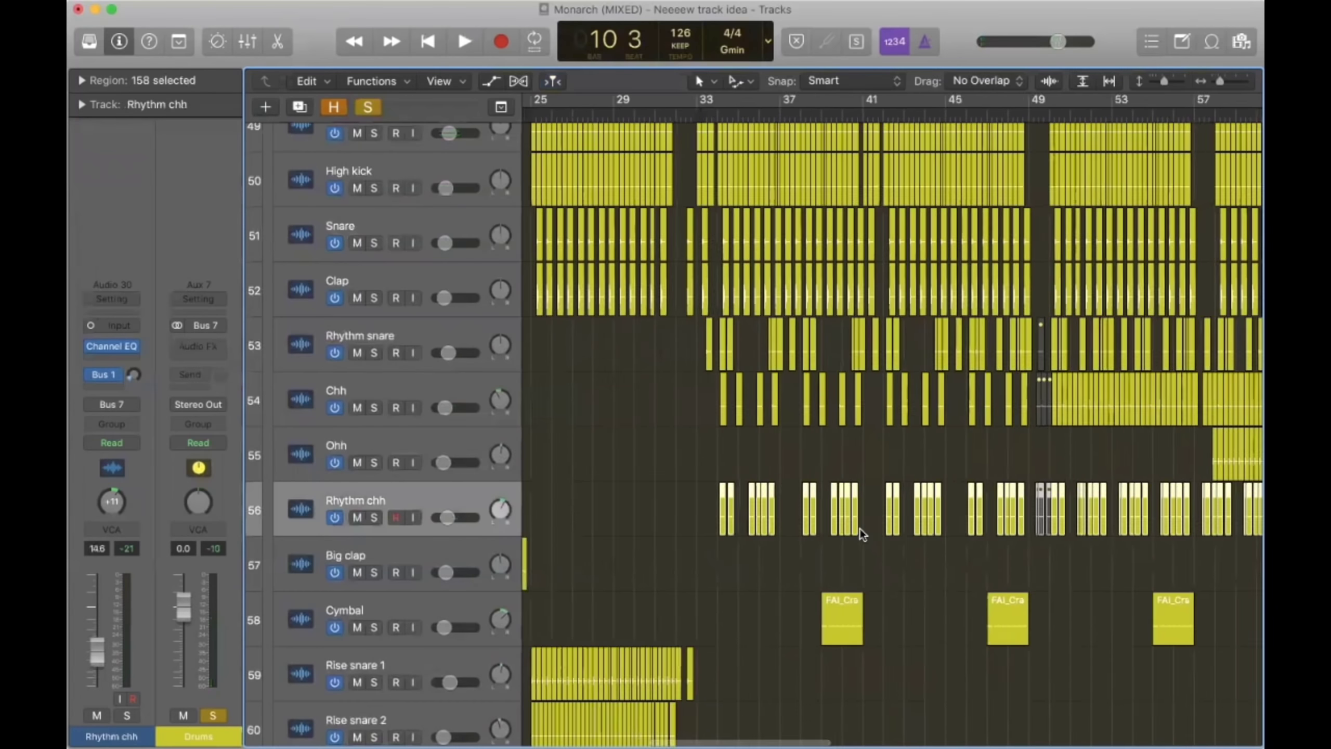
{"action": "scroll", "coordinate": [737, 340], "scroll_direction": "up", "scroll_amount": 5}
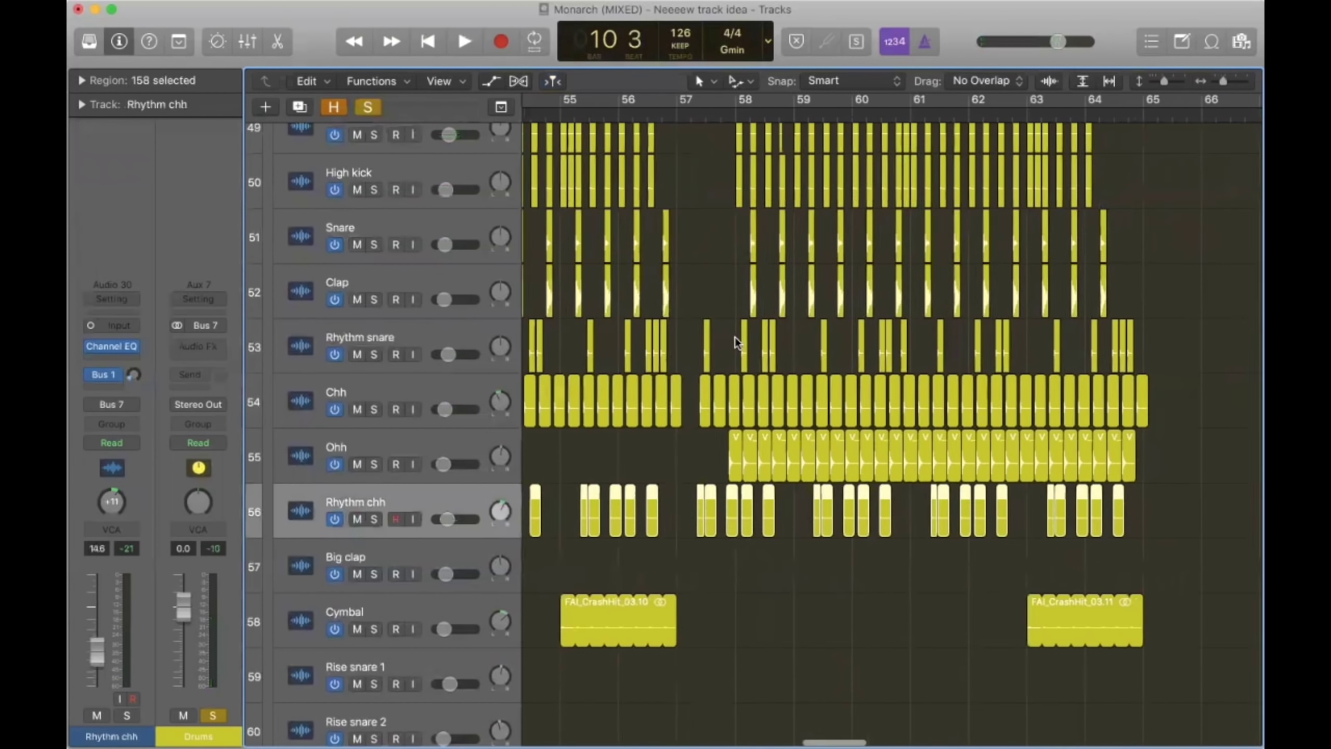
{"action": "left_click", "coordinate": [724, 113]}
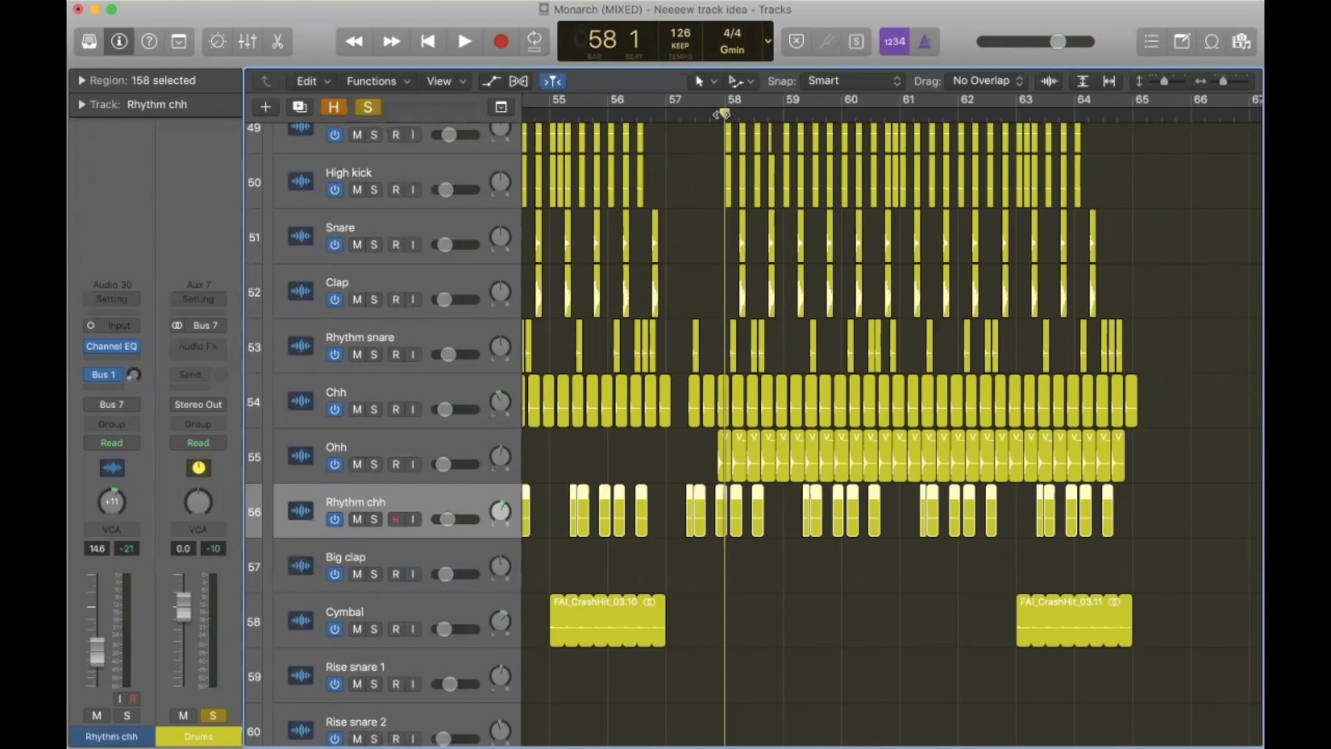
{"action": "key", "text": "space"}
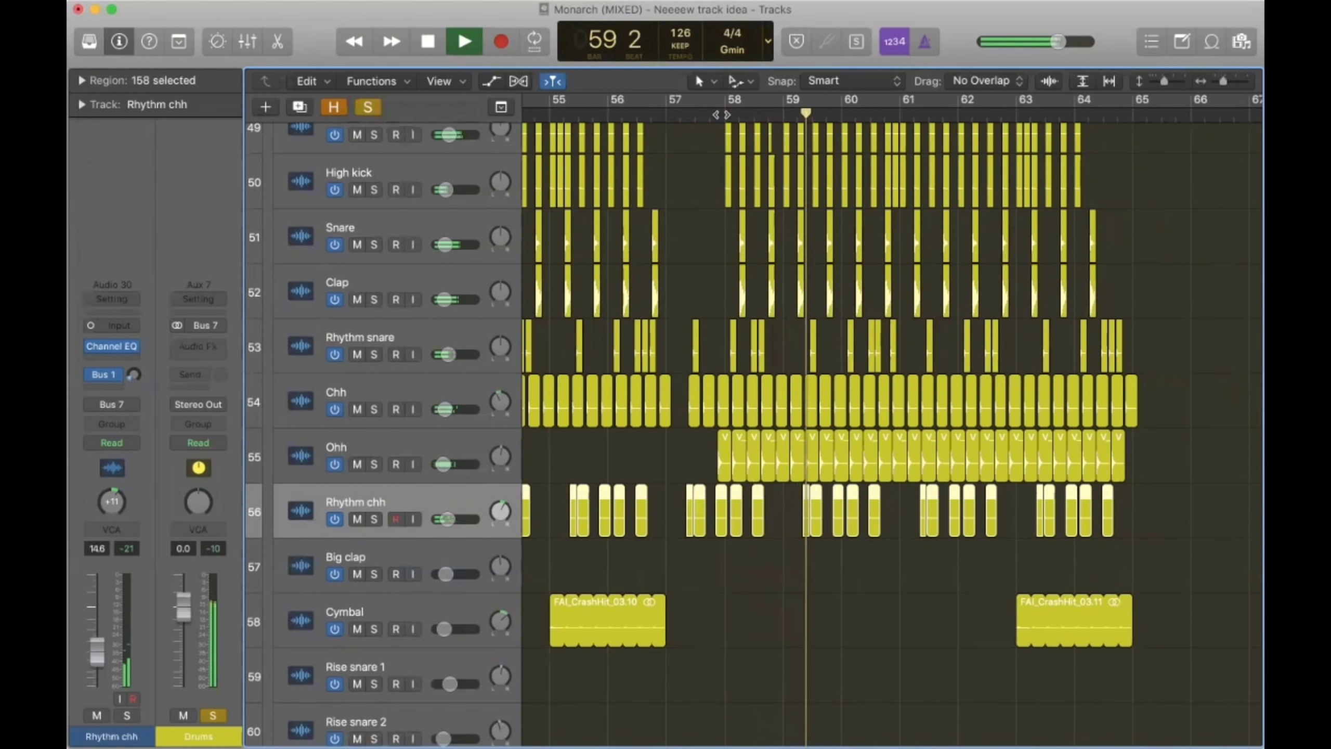
{"action": "key", "text": "space"}
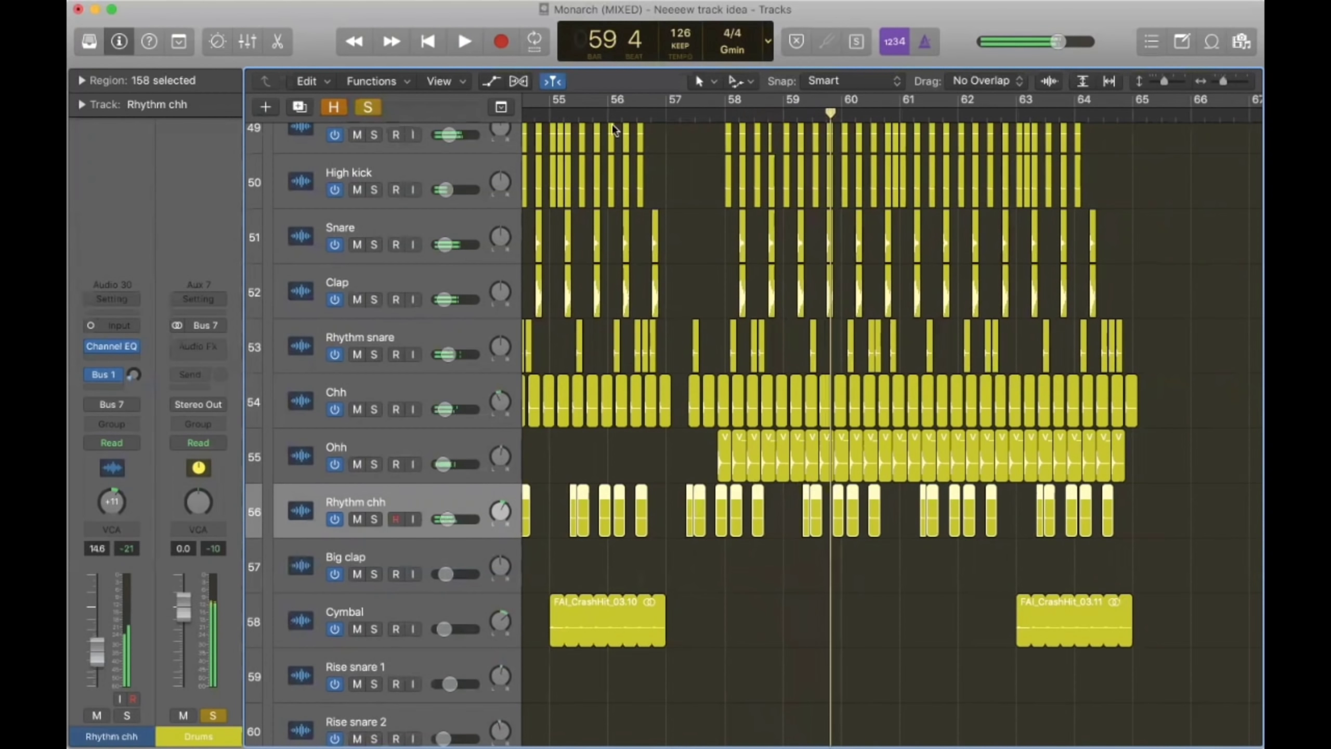
Step: Review the Rhythm snare, Clap and Snare channel strips, leaving Clap as the selected track with its regions deselected
{"action": "left_click", "coordinate": [351, 339]}
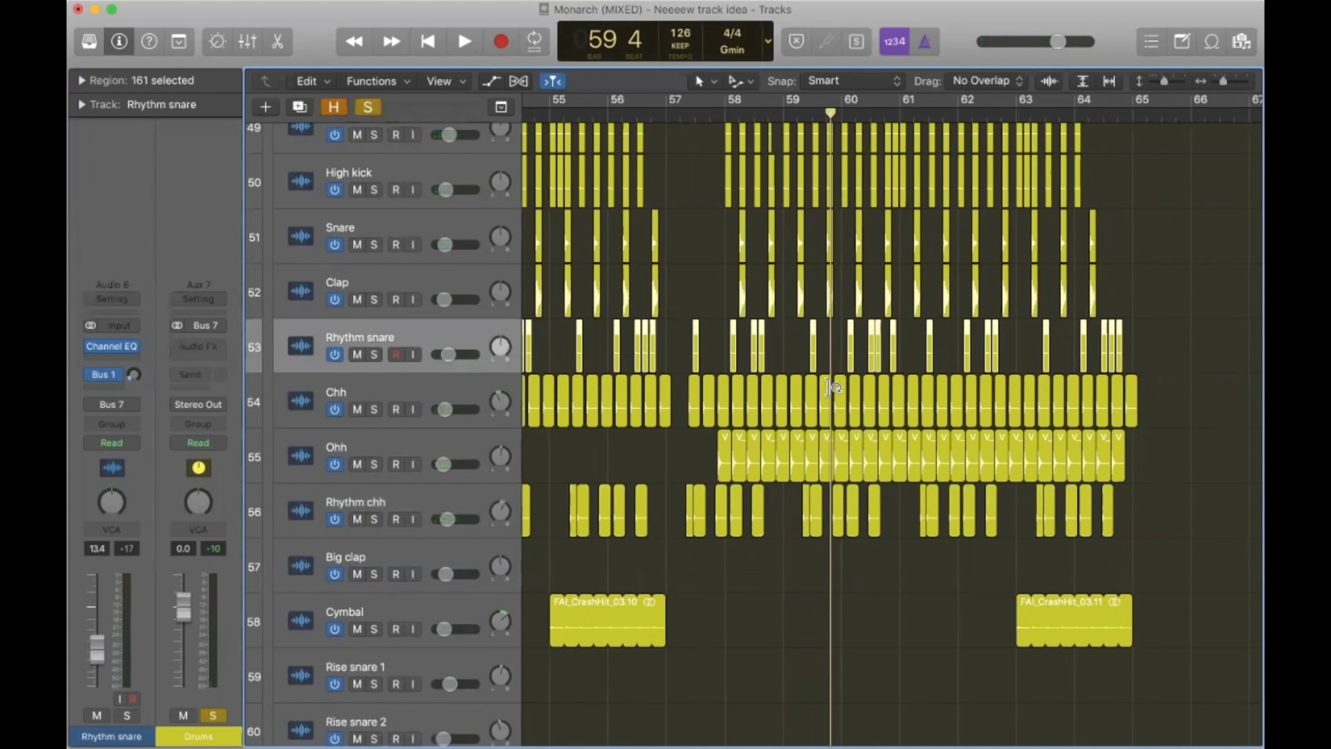
{"action": "left_click", "coordinate": [410, 281]}
{"action": "left_click", "coordinate": [387, 224]}
{"action": "key", "text": "Down"}
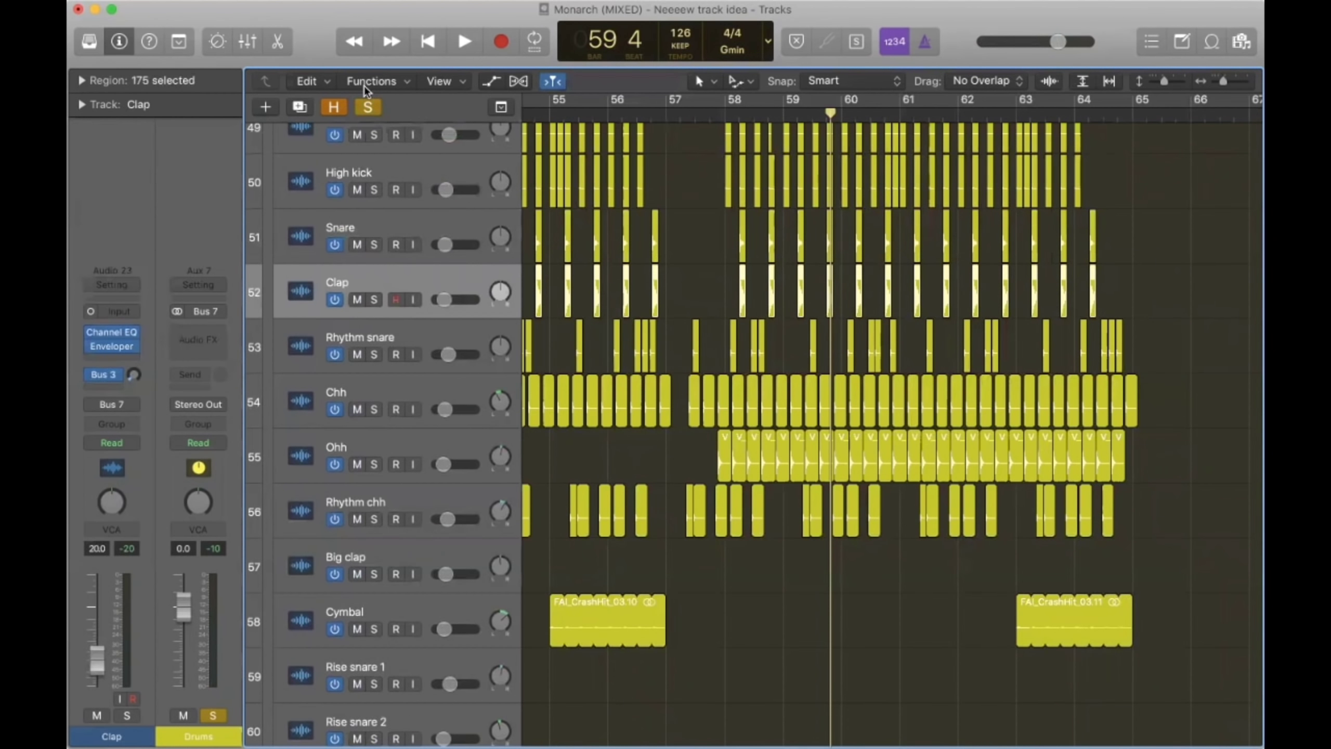
{"action": "left_click", "coordinate": [704, 629]}
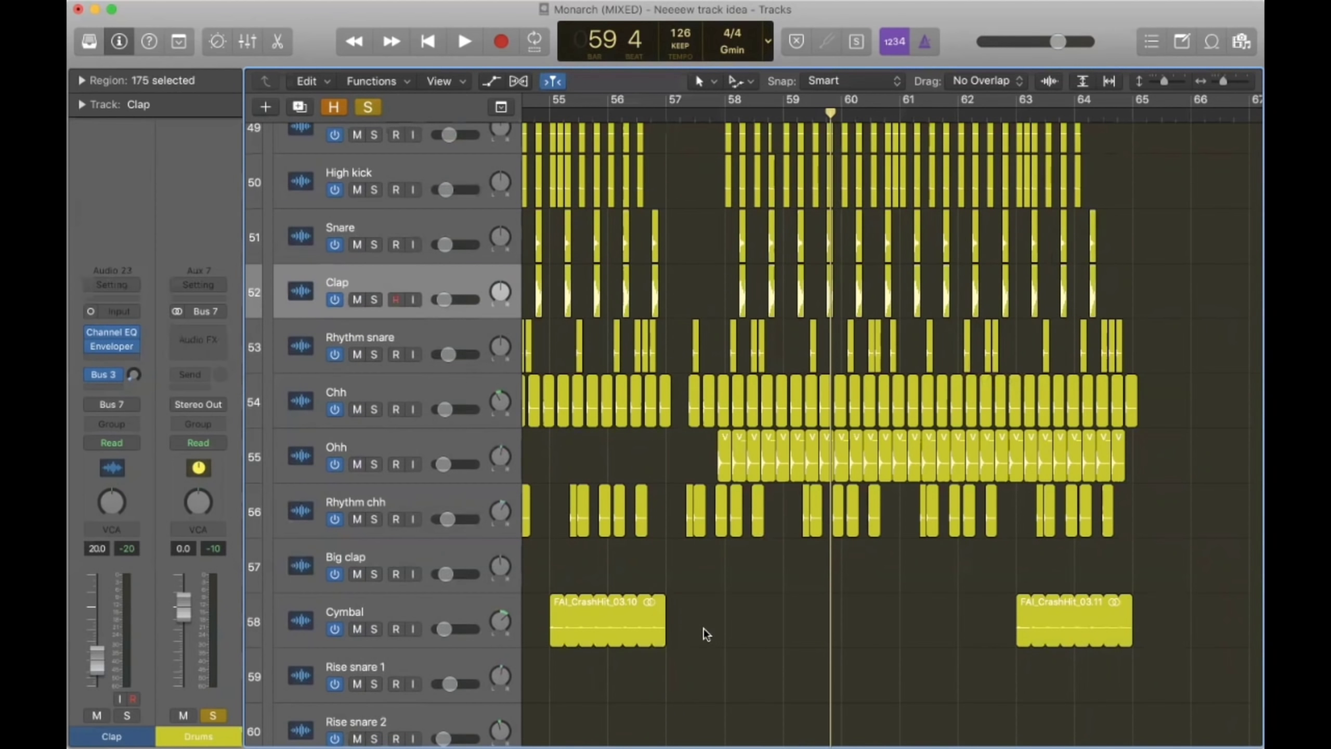
Step: Show the Short verb aux fed by the Clap's Bus 3 send, examine its Space Designer reverb and close the plug-in
{"action": "scroll", "coordinate": [681, 317], "scroll_direction": "down", "scroll_amount": 5}
{"action": "scroll", "coordinate": [681, 317], "scroll_direction": "up", "scroll_amount": 1}
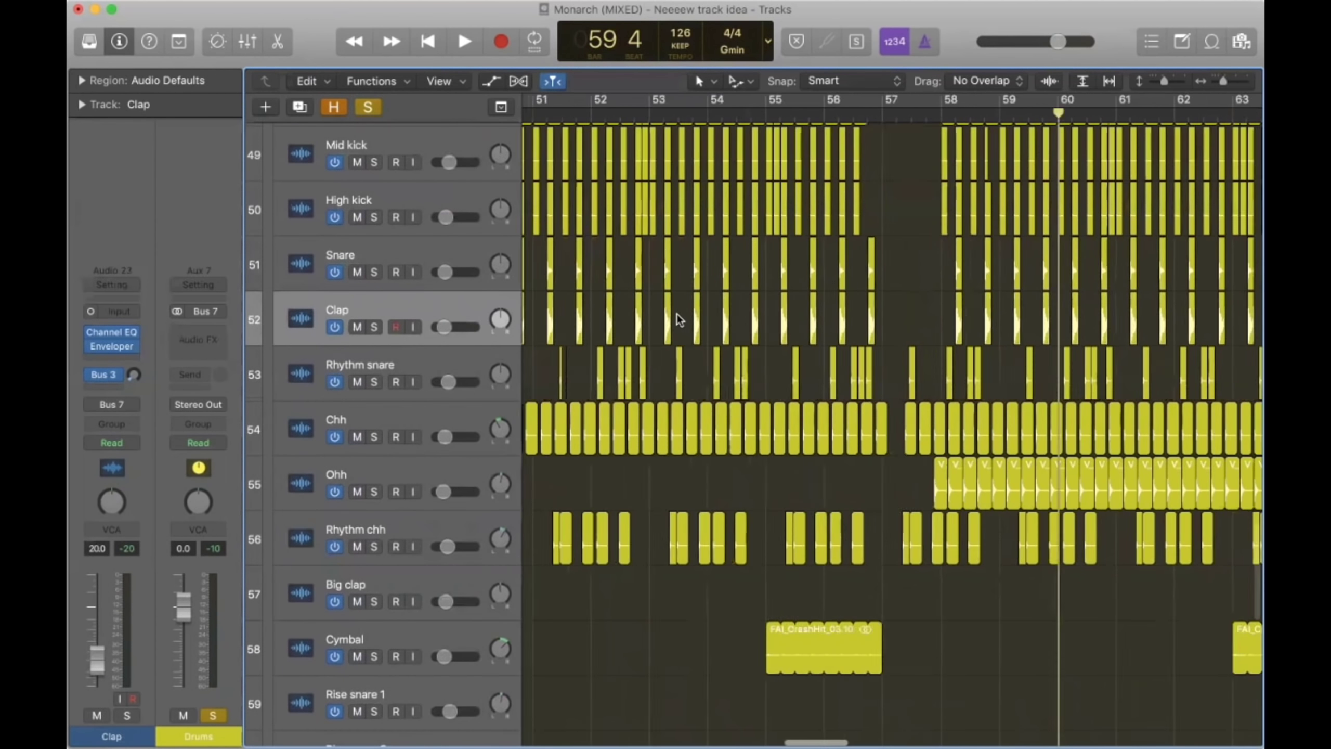
{"action": "scroll", "coordinate": [677, 319], "scroll_direction": "down", "scroll_amount": 5}
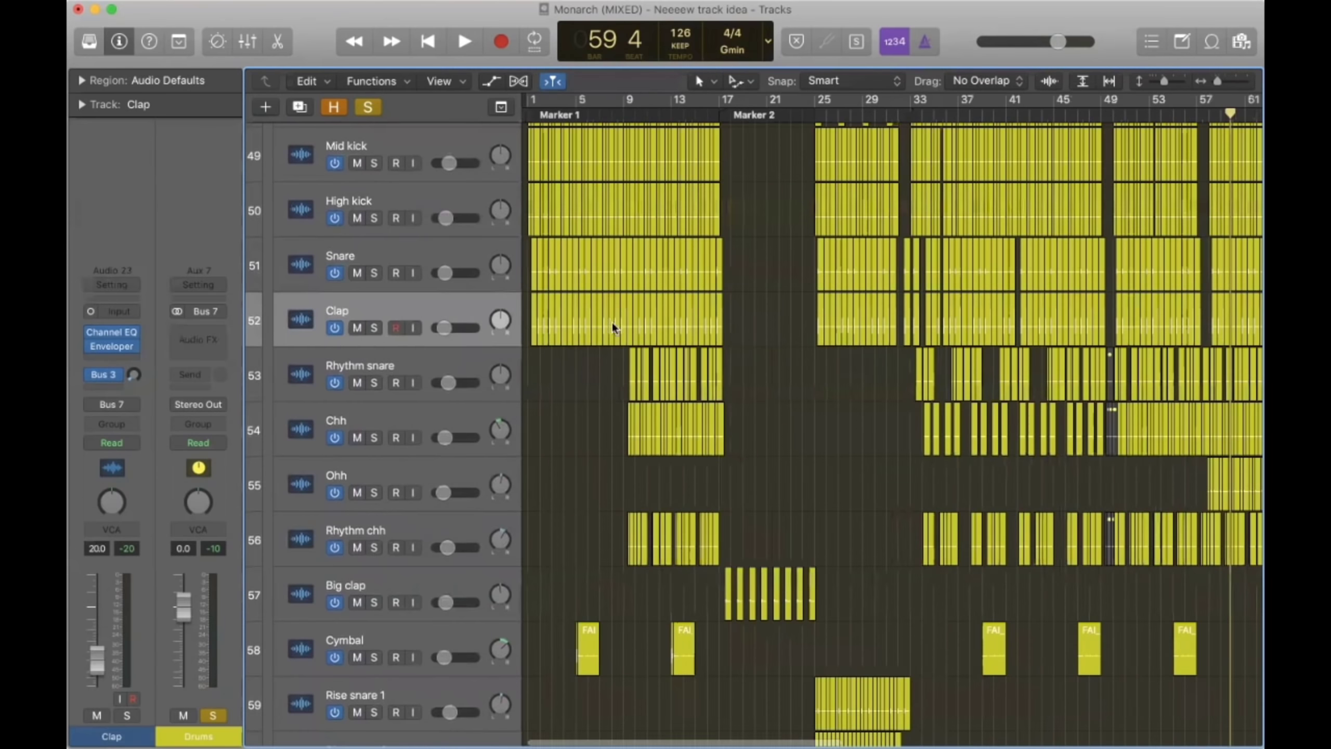
{"action": "left_click", "coordinate": [113, 375]}
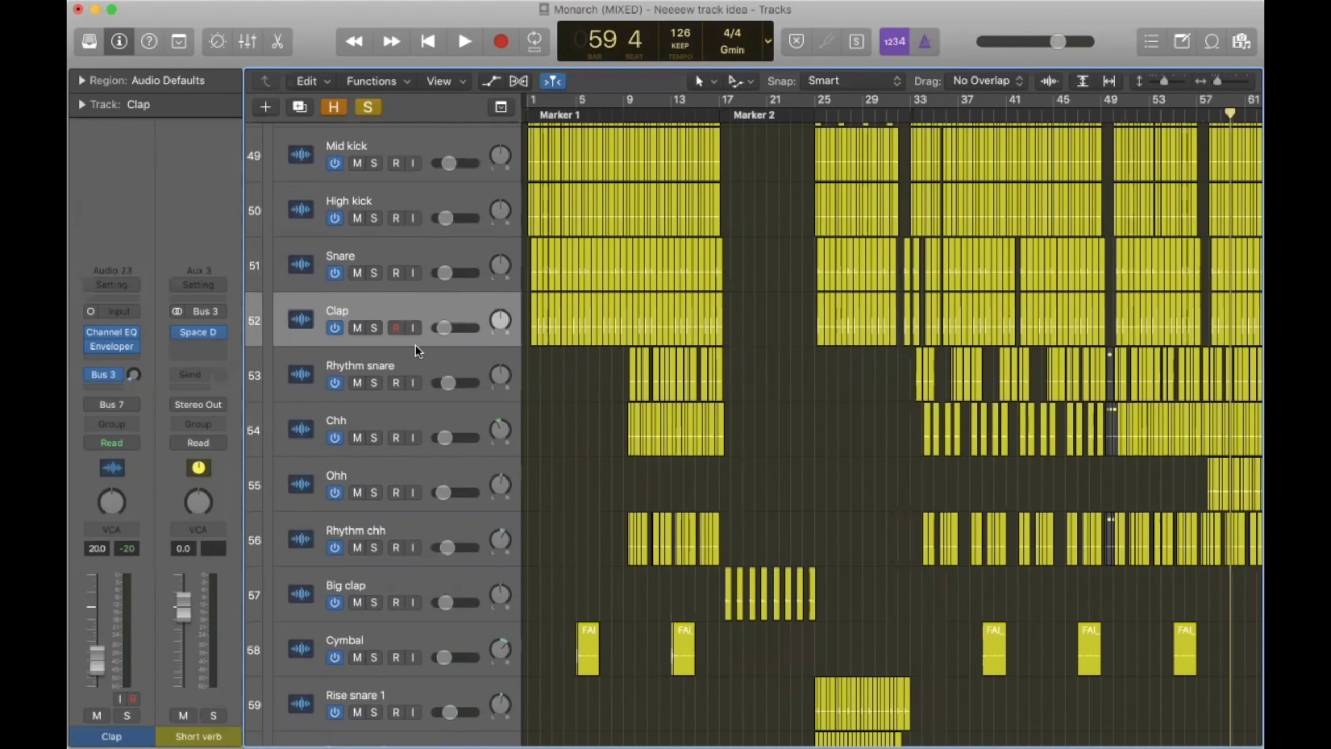
{"action": "left_click", "coordinate": [199, 333]}
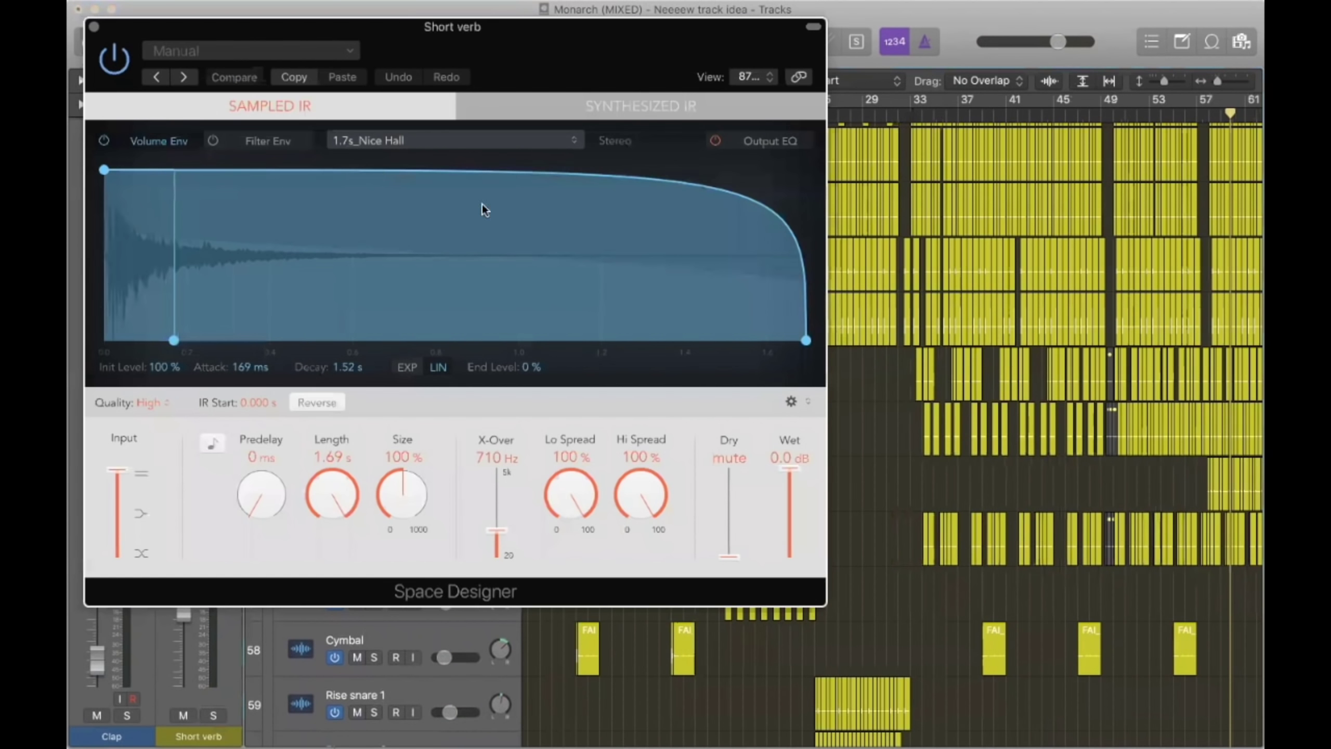
{"action": "left_click", "coordinate": [93, 26]}
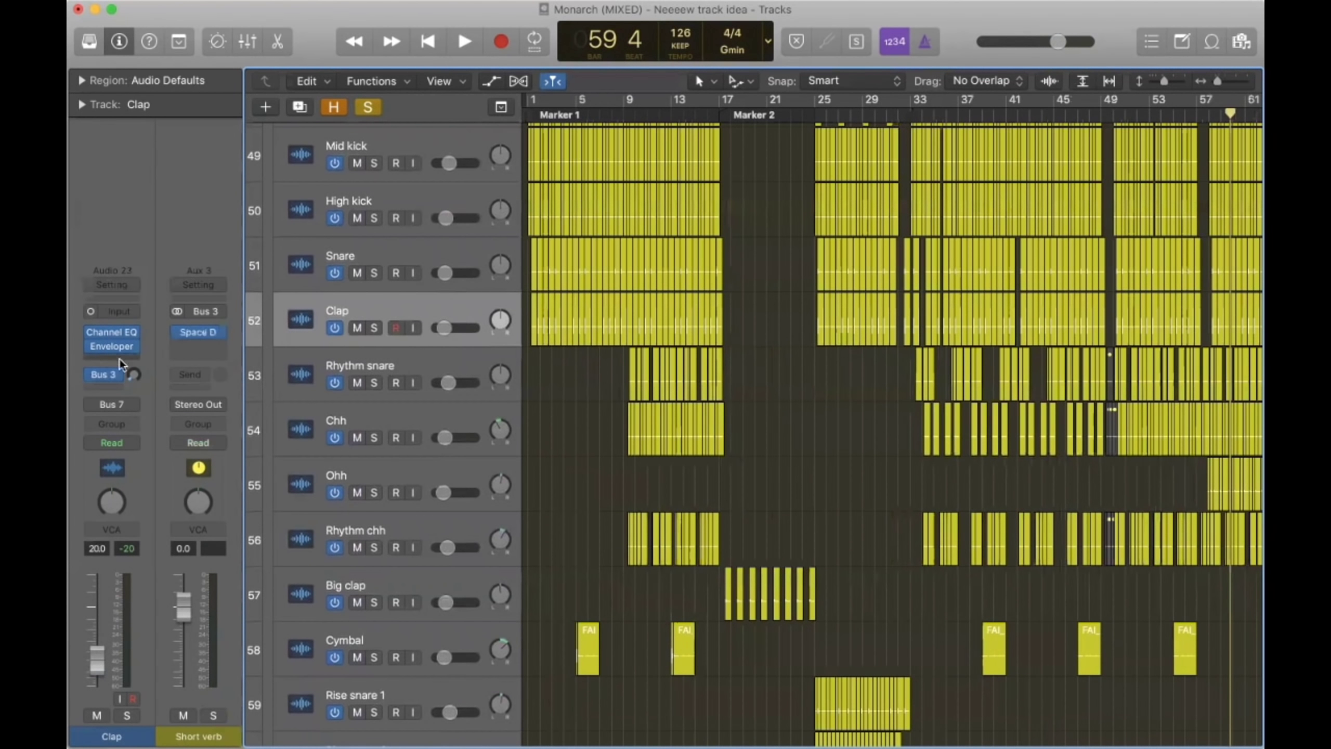
Step: Select the Rhythm snare track and review the mixer channels through to the inserts of the Verb, Short verb and Delay auxes
{"action": "left_click", "coordinate": [378, 365]}
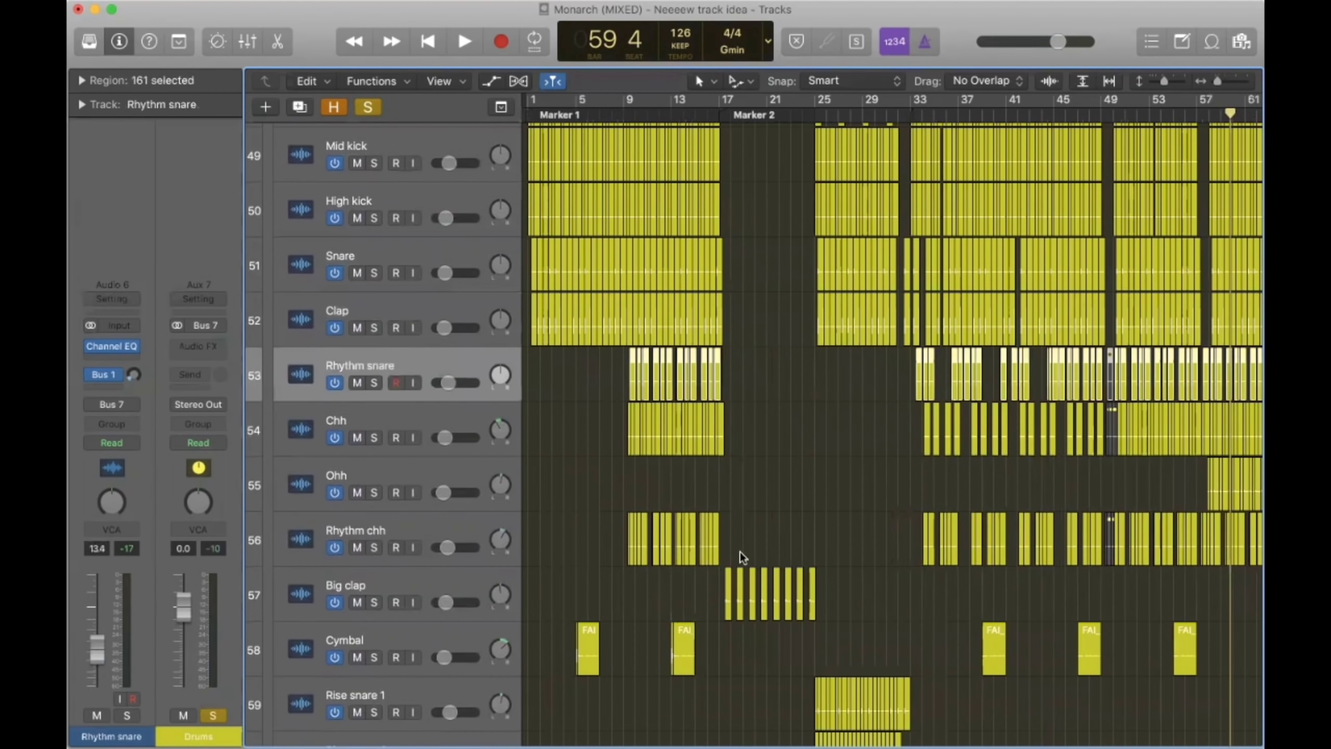
{"action": "key", "text": "x"}
{"action": "scroll", "coordinate": [767, 542], "scroll_direction": "left", "scroll_amount": 10}
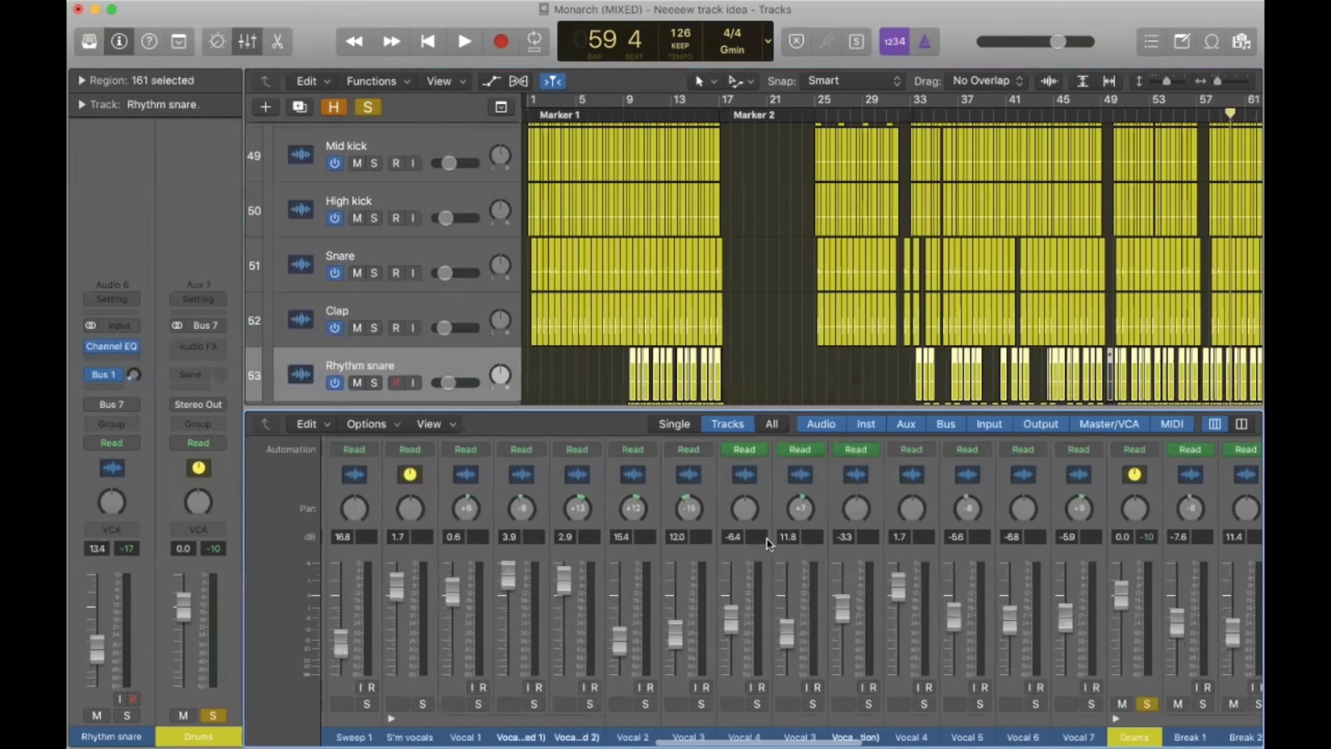
{"action": "left_click", "coordinate": [336, 703], "text": "alt"}
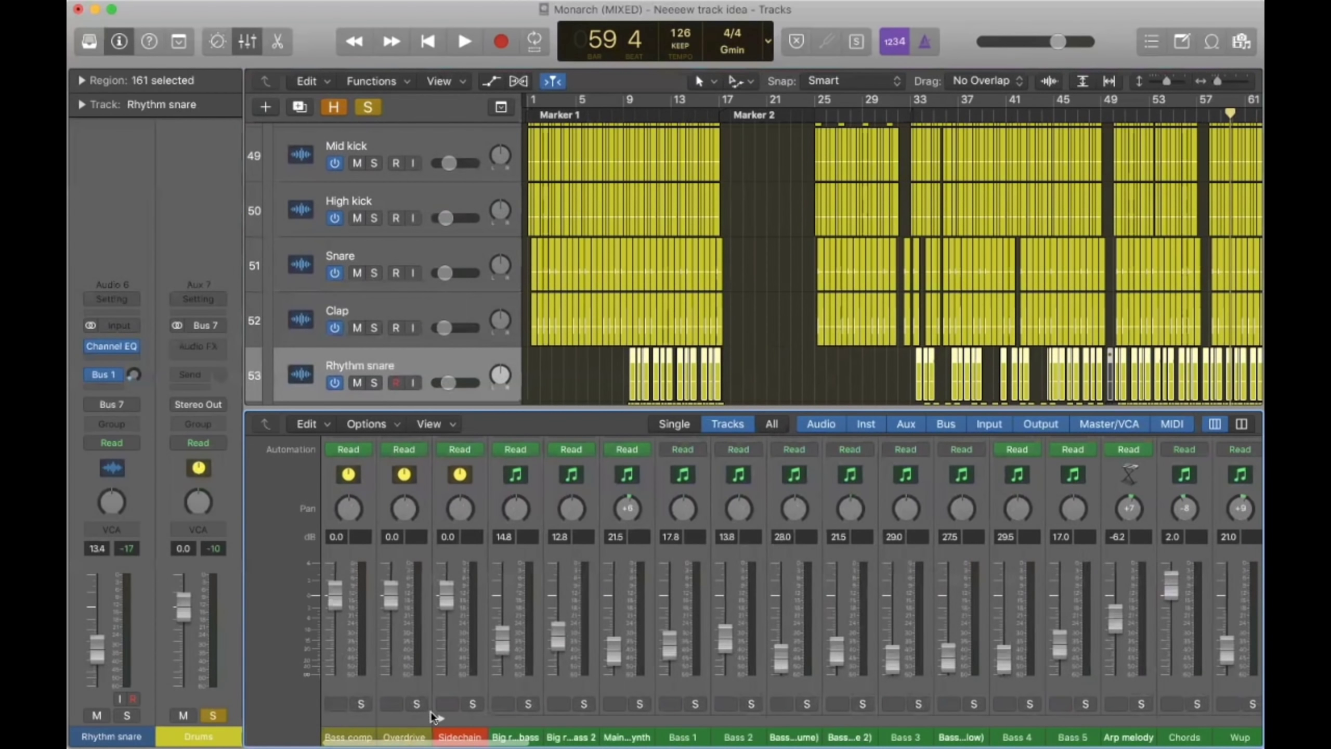
{"action": "scroll", "coordinate": [528, 674], "scroll_direction": "right", "scroll_amount": 10}
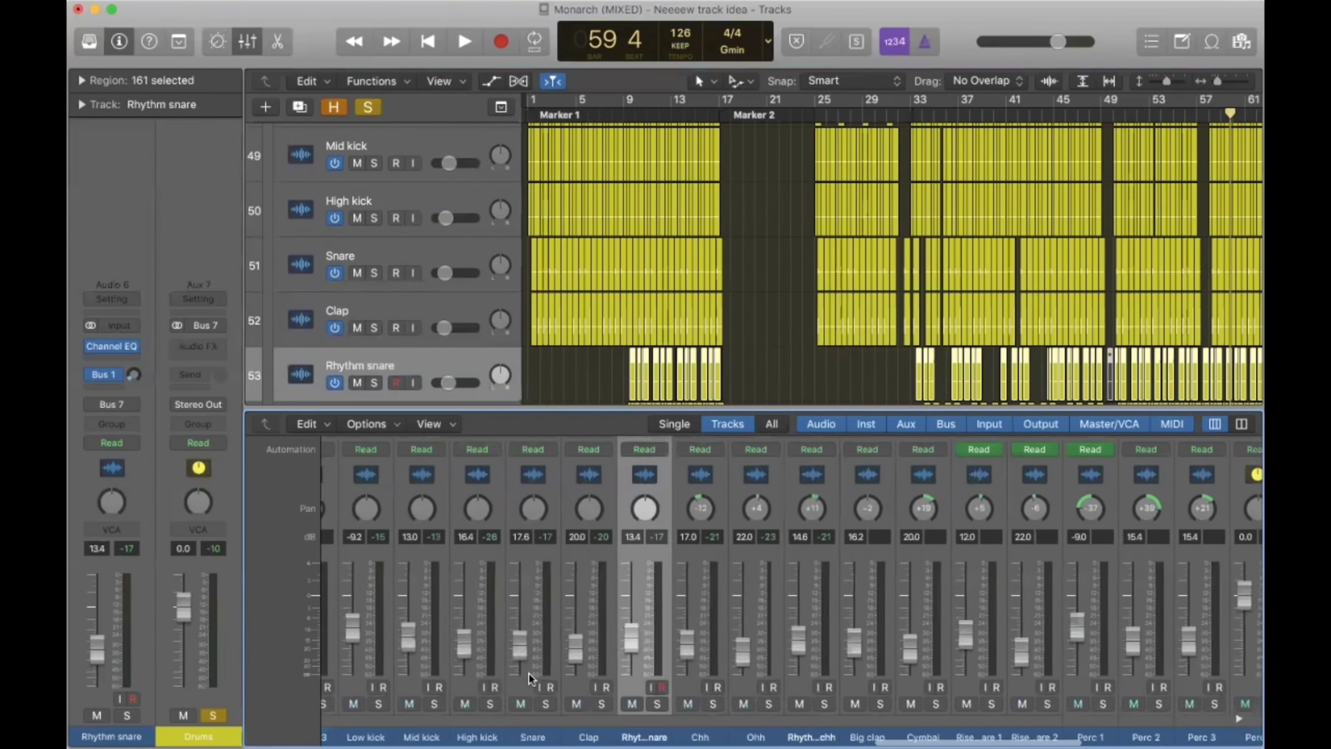
{"action": "scroll", "coordinate": [528, 673], "scroll_direction": "right", "scroll_amount": 10}
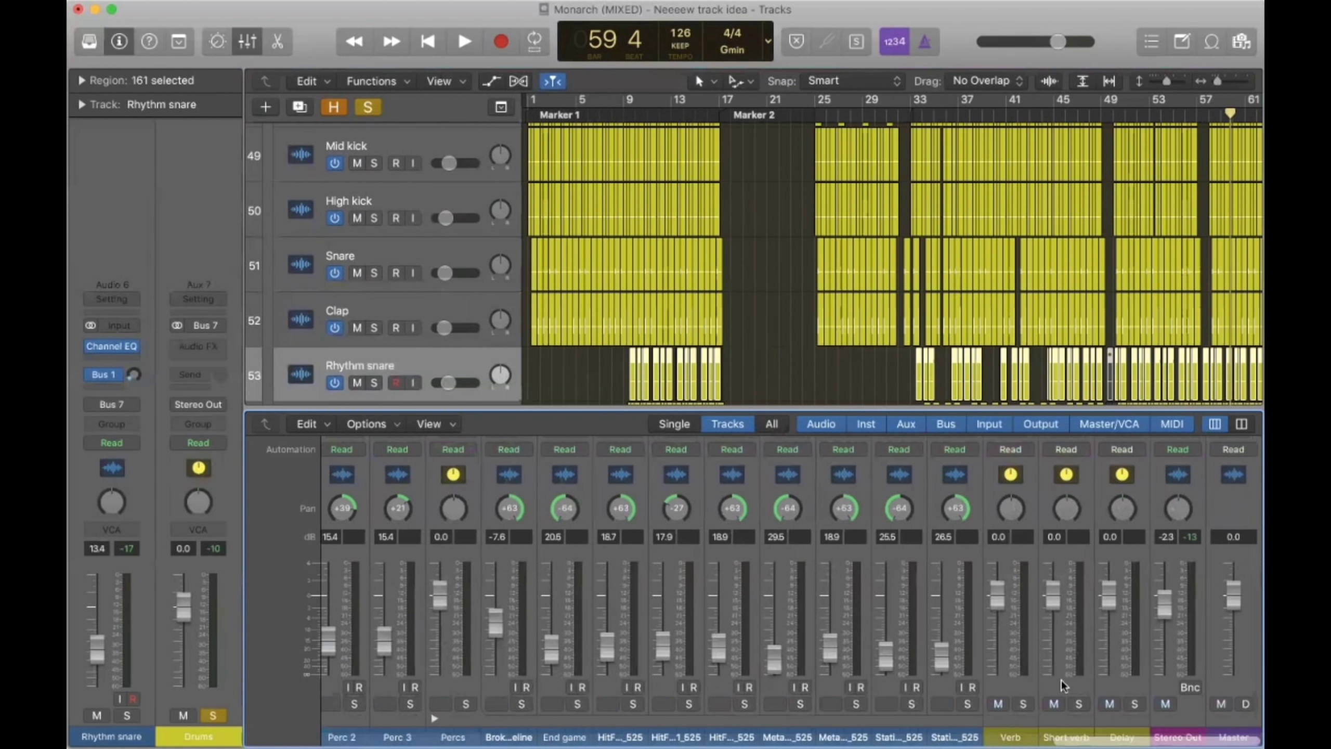
{"action": "scroll", "coordinate": [1110, 676], "scroll_direction": "up", "scroll_amount": 10}
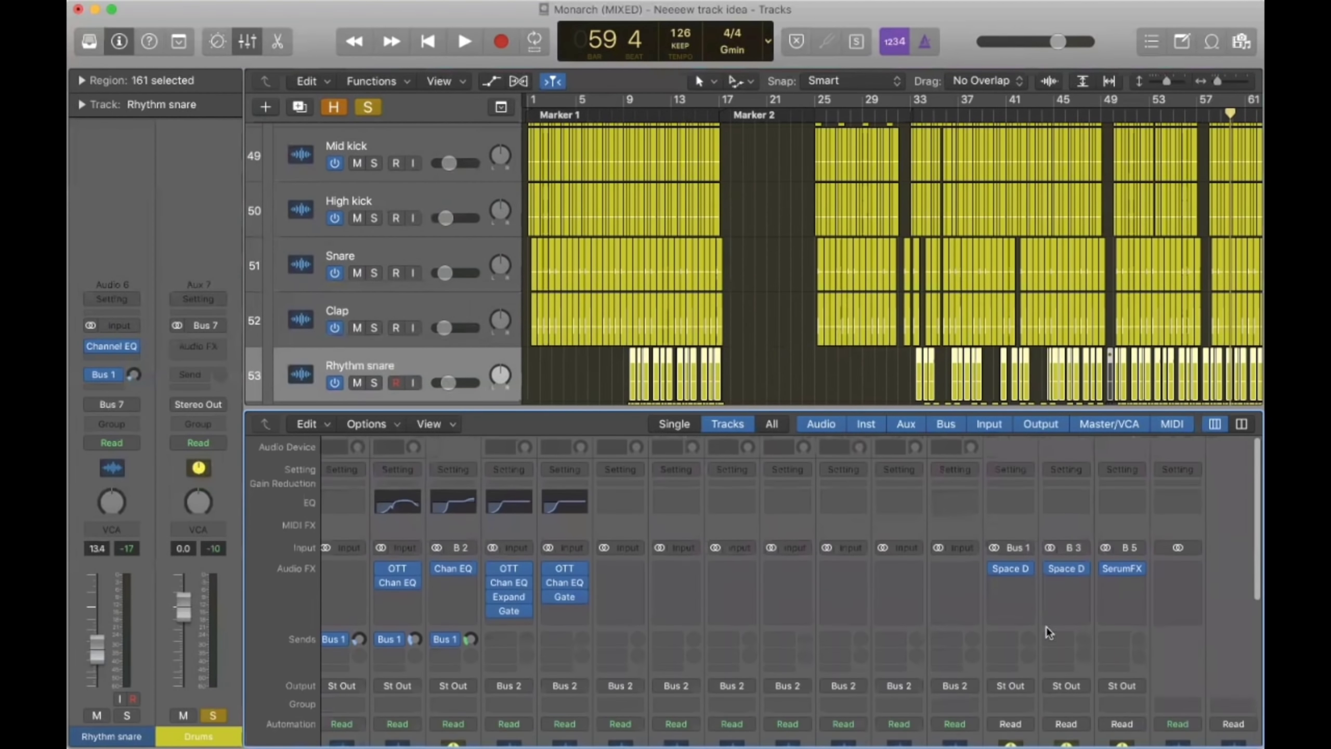
Step: Examine the SerumFX ping-pong delay on the Delay aux, close the plug-in and hide the mixer
{"action": "left_click", "coordinate": [1123, 570]}
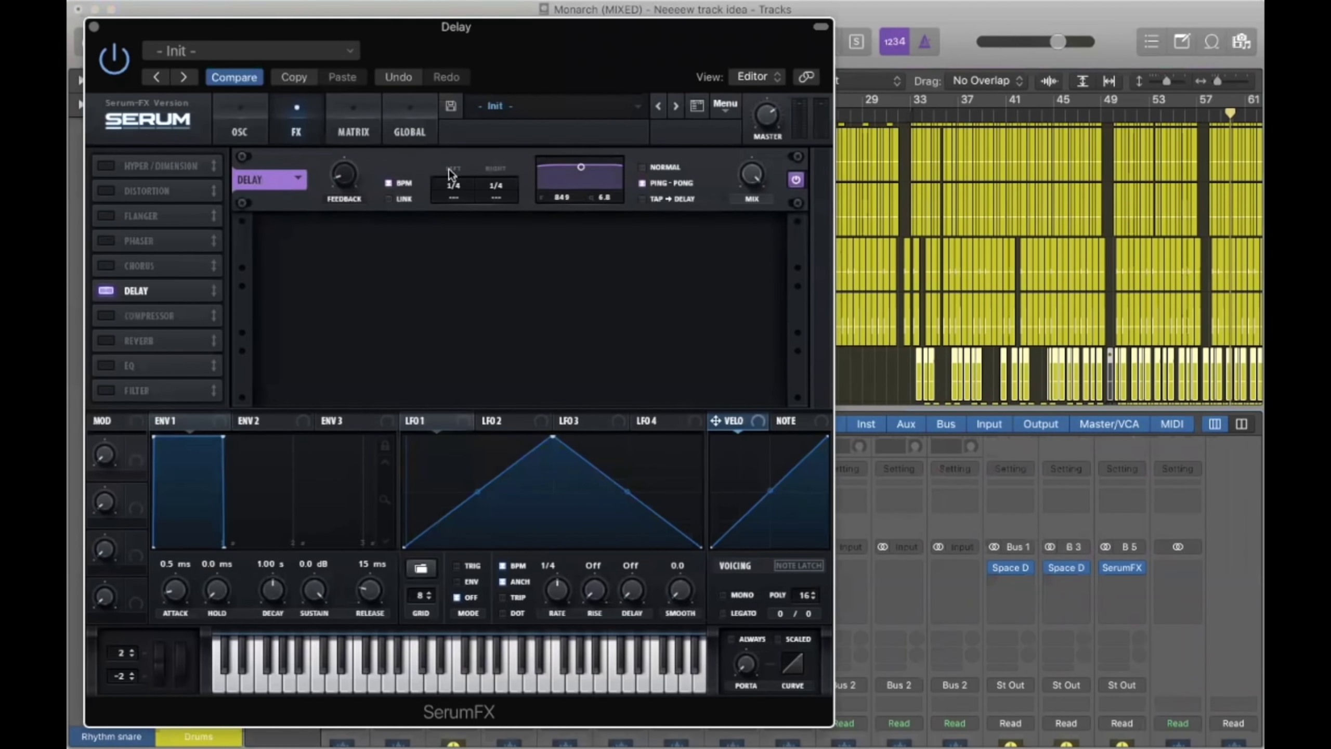
{"action": "left_click", "coordinate": [93, 27]}
{"action": "key", "text": "x"}
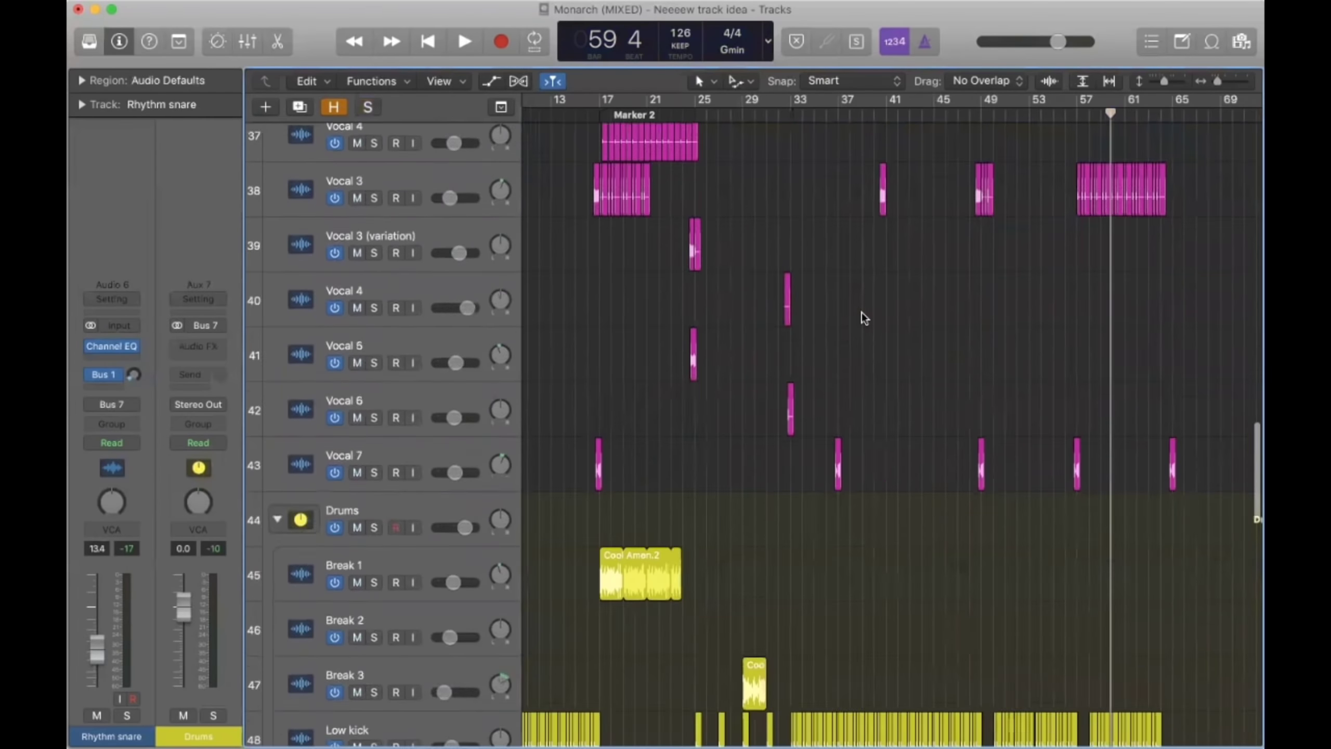
Step: Place the playhead at bar 33, where the bass regions start
{"action": "scroll", "coordinate": [861, 312], "scroll_direction": "down", "scroll_amount": 3}
{"action": "scroll", "coordinate": [861, 311], "scroll_direction": "up", "scroll_amount": 9}
{"action": "scroll", "coordinate": [860, 312], "scroll_direction": "left", "scroll_amount": 1}
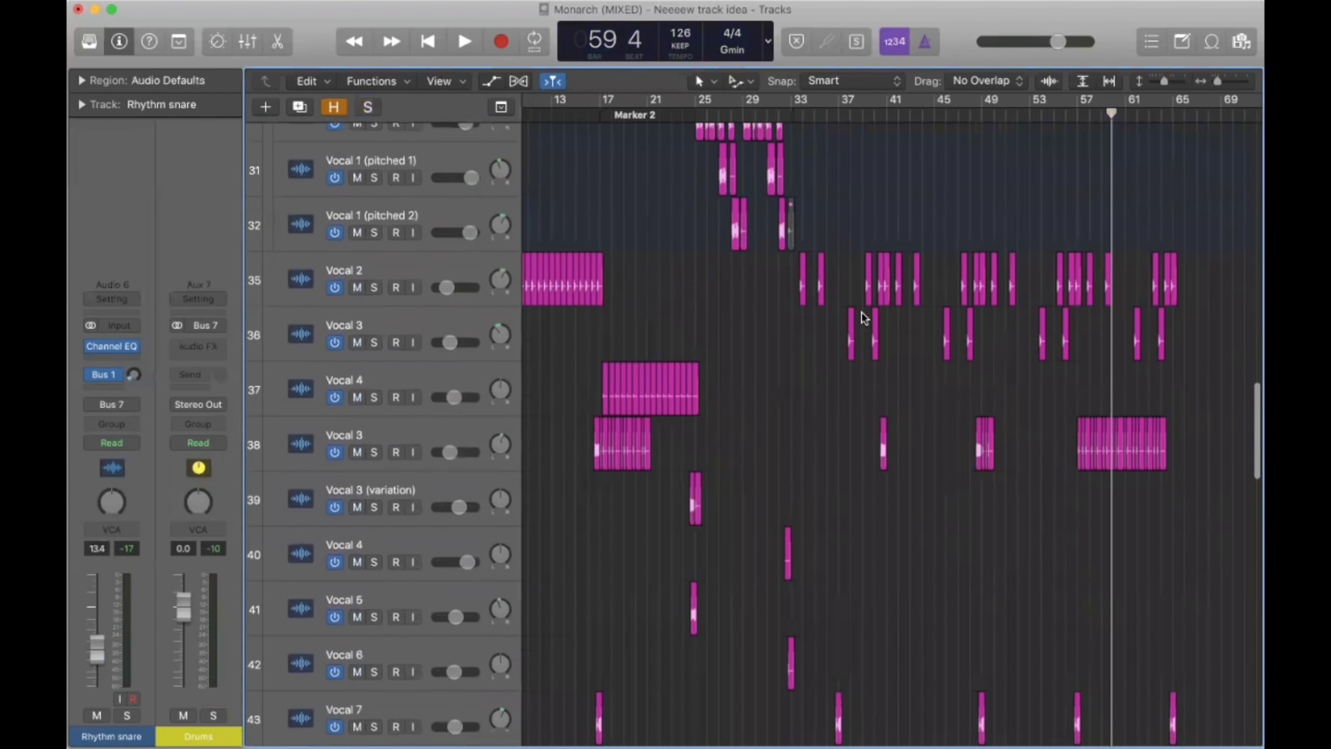
{"action": "scroll", "coordinate": [860, 312], "scroll_direction": "up", "scroll_amount": 20}
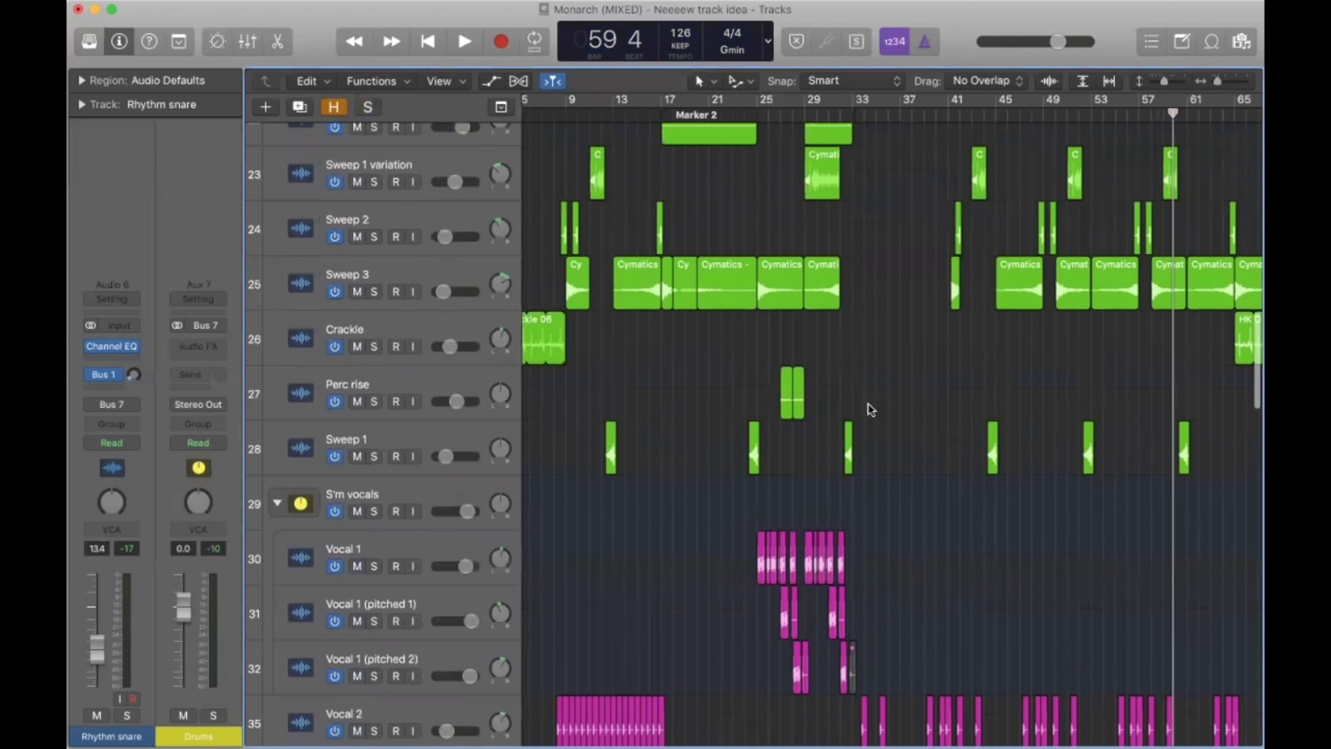
{"action": "scroll", "coordinate": [692, 172], "scroll_direction": "right", "scroll_amount": 5}
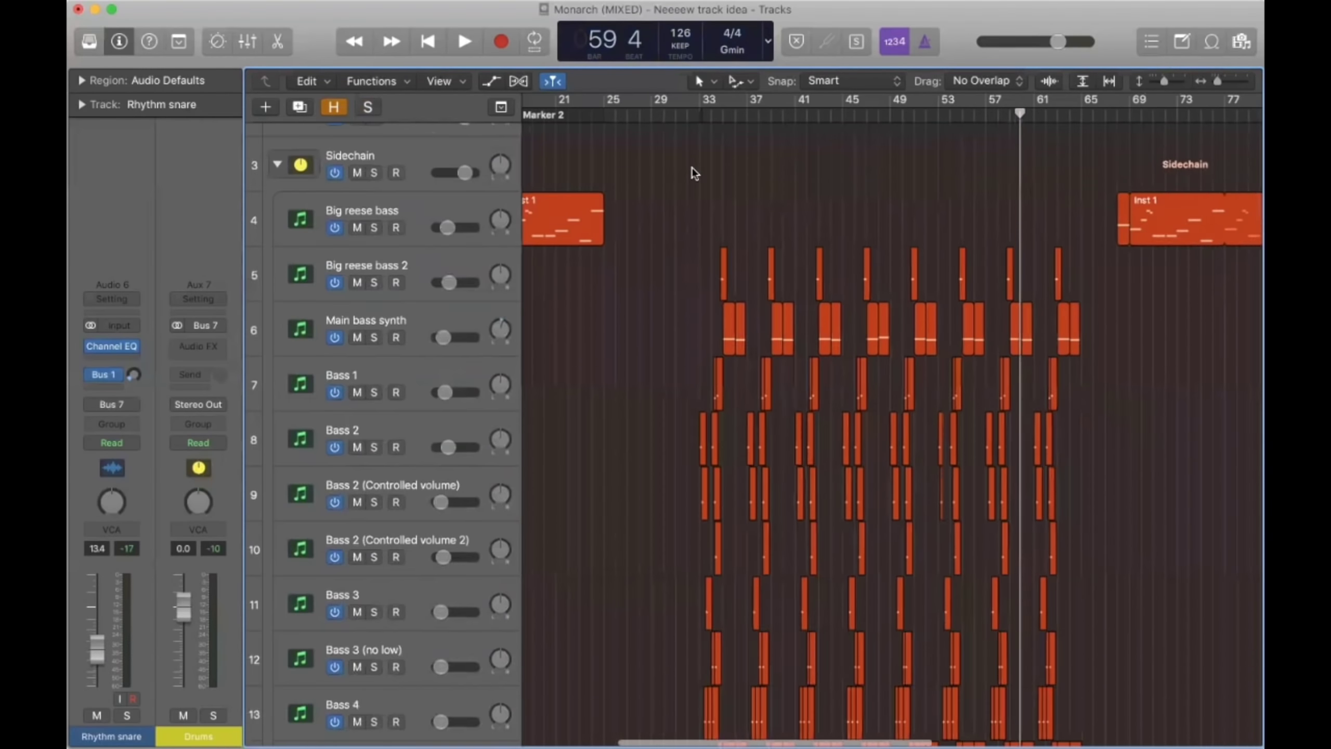
{"action": "scroll", "coordinate": [692, 173], "scroll_direction": "down", "scroll_amount": 2}
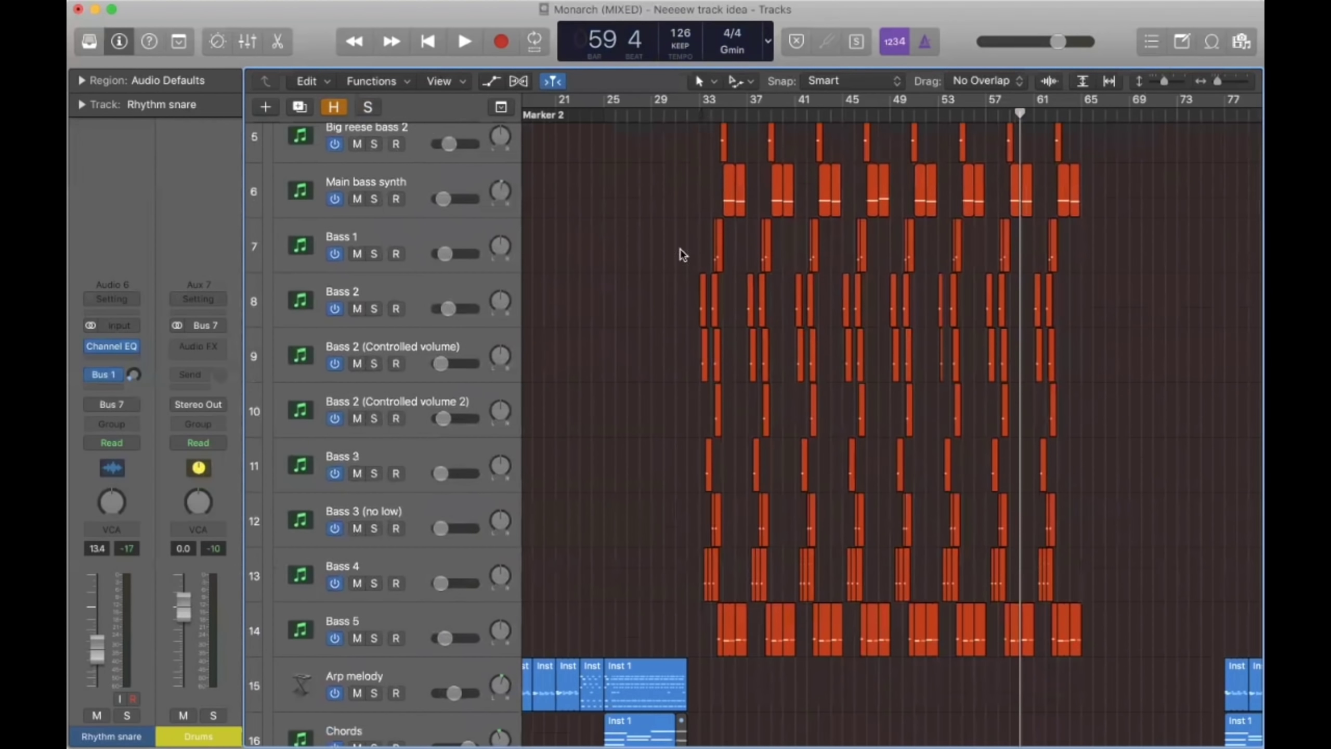
{"action": "left_click", "coordinate": [697, 119]}
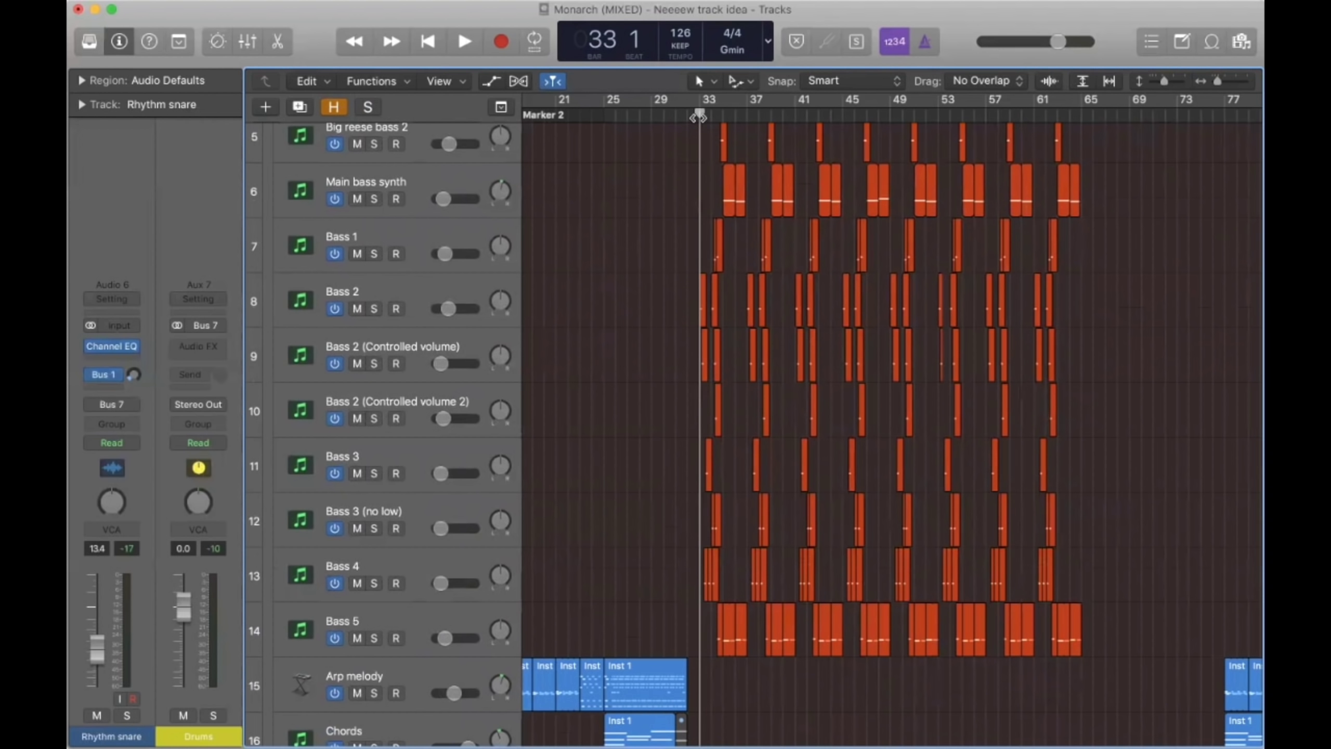
Step: Show Bass 2's Channel EQ and play the section from bar 33 to watch its low-frequency spectrum
{"action": "left_click", "coordinate": [418, 224]}
{"action": "key", "text": "e"}
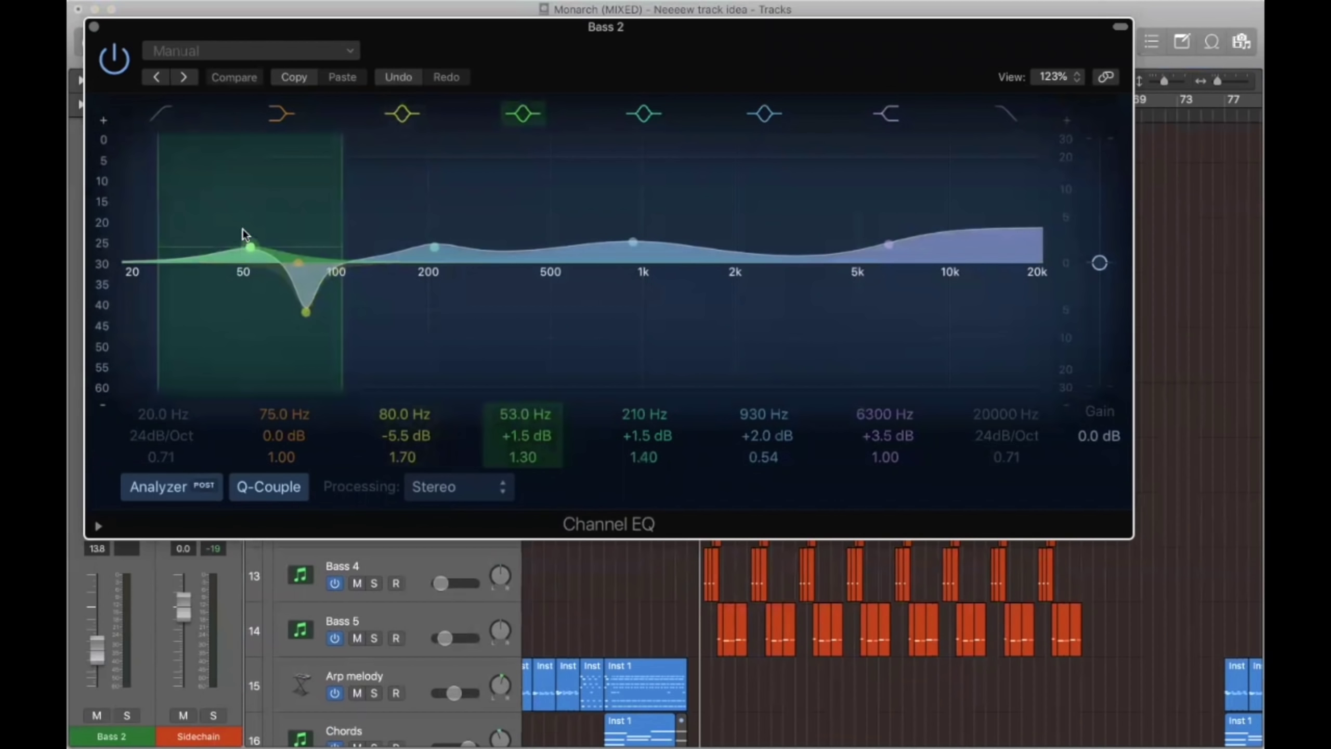
{"action": "key", "text": "space"}
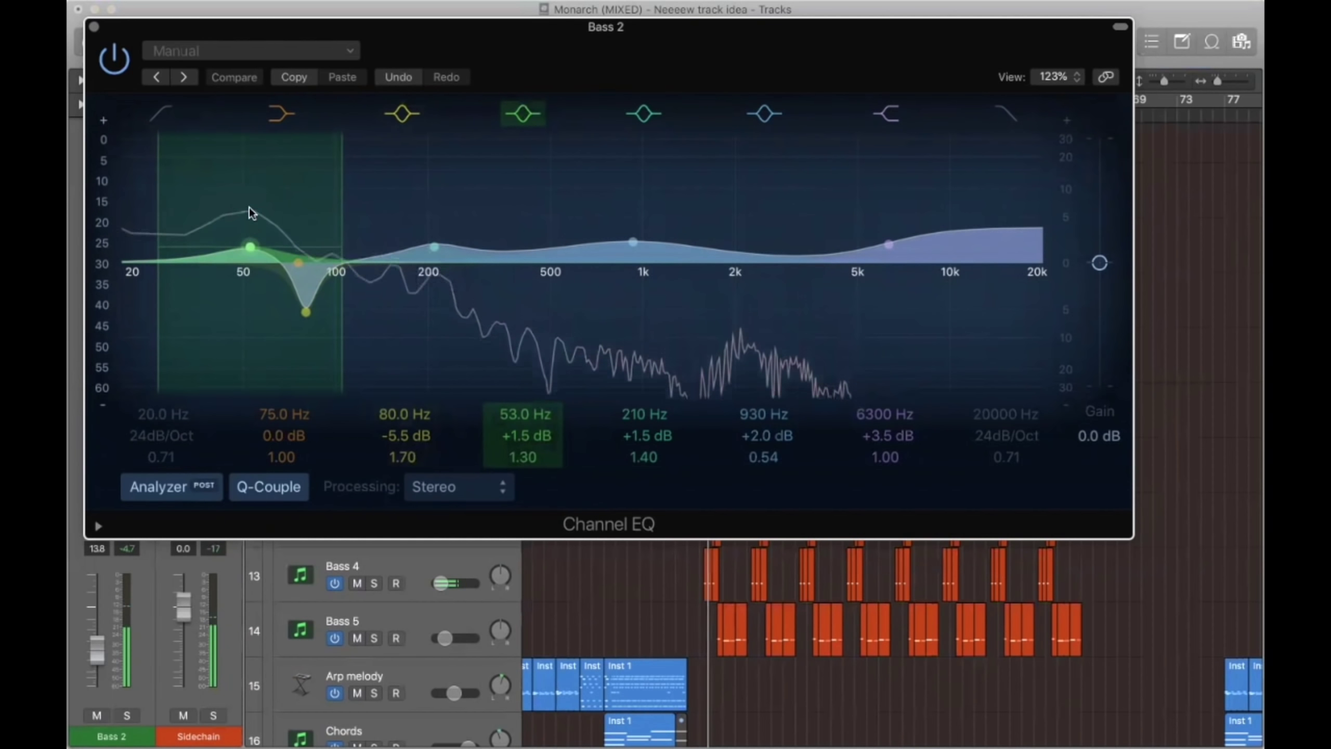
{"action": "key", "text": "space"}
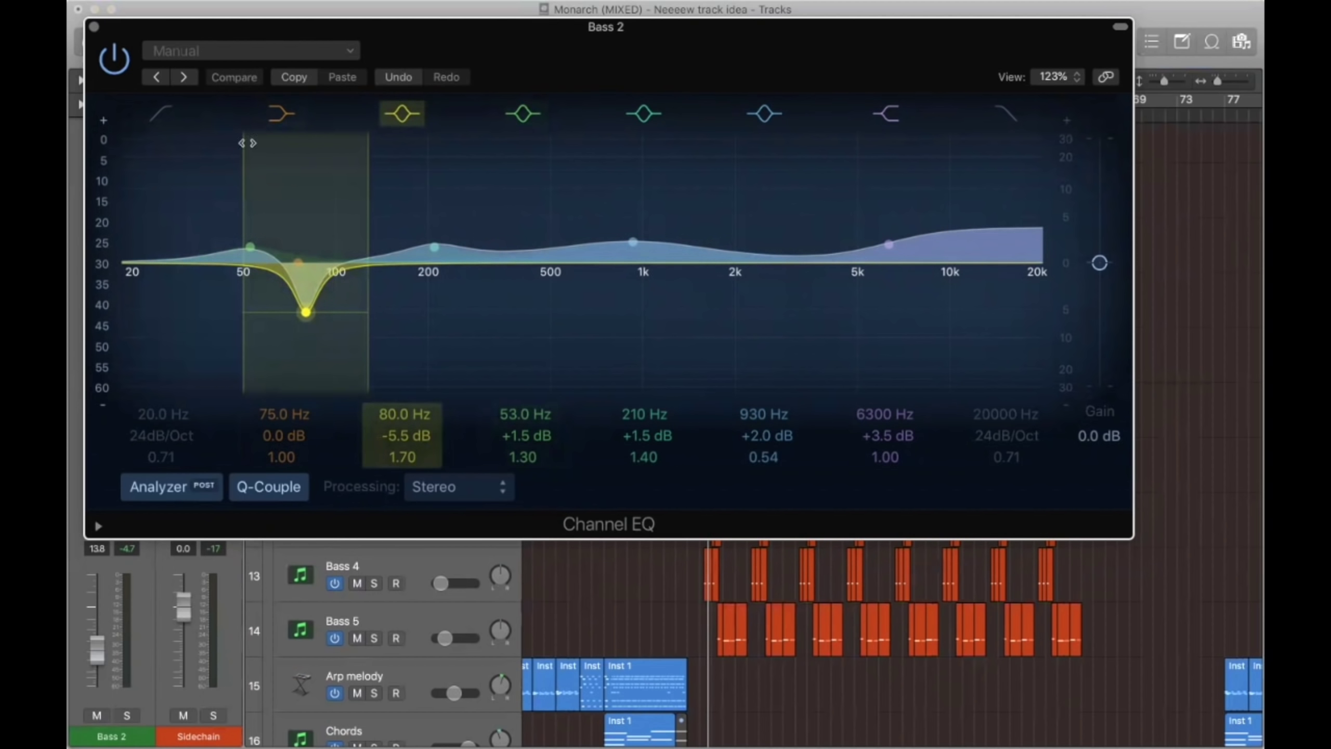
Step: Select the Low kick track and arrange its Channel EQ window below the Bass 2 EQ for a side-by-side view
{"action": "scroll", "coordinate": [614, 554], "scroll_direction": "down", "scroll_amount": 20}
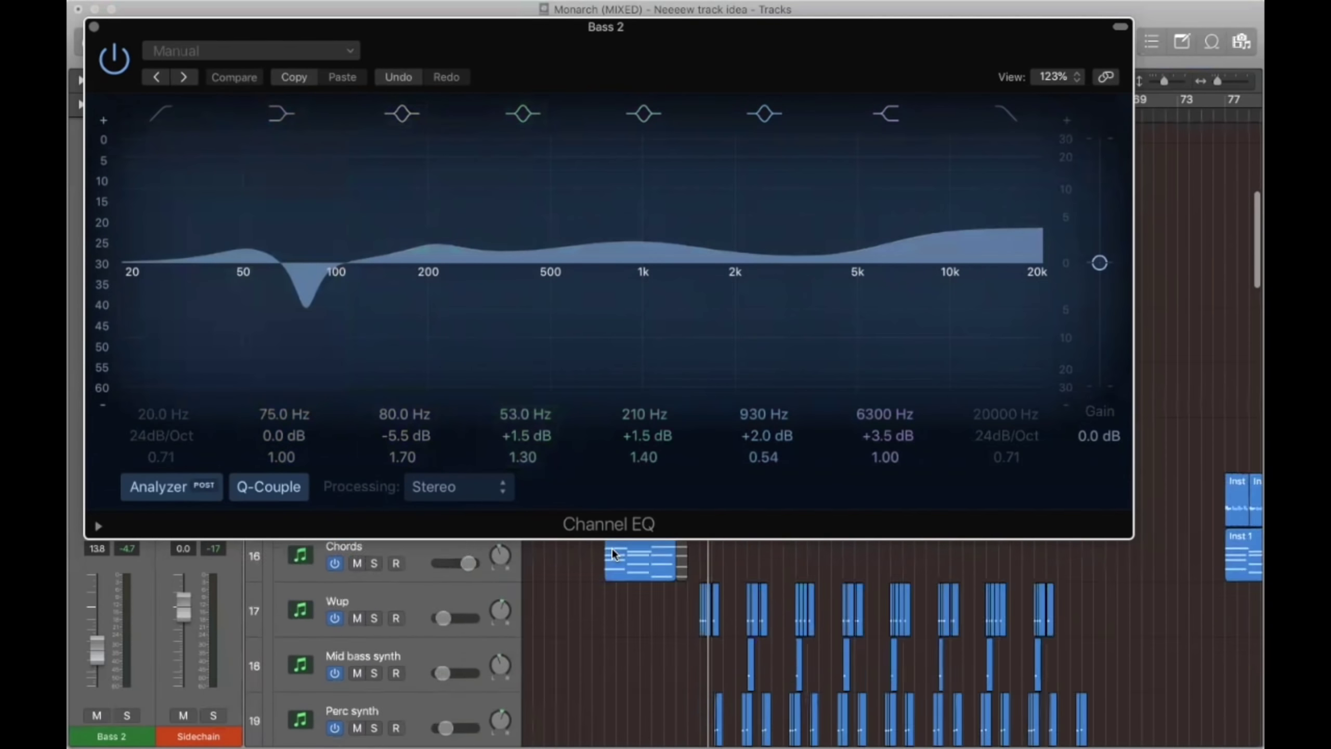
{"action": "scroll", "coordinate": [614, 554], "scroll_direction": "down", "scroll_amount": 8}
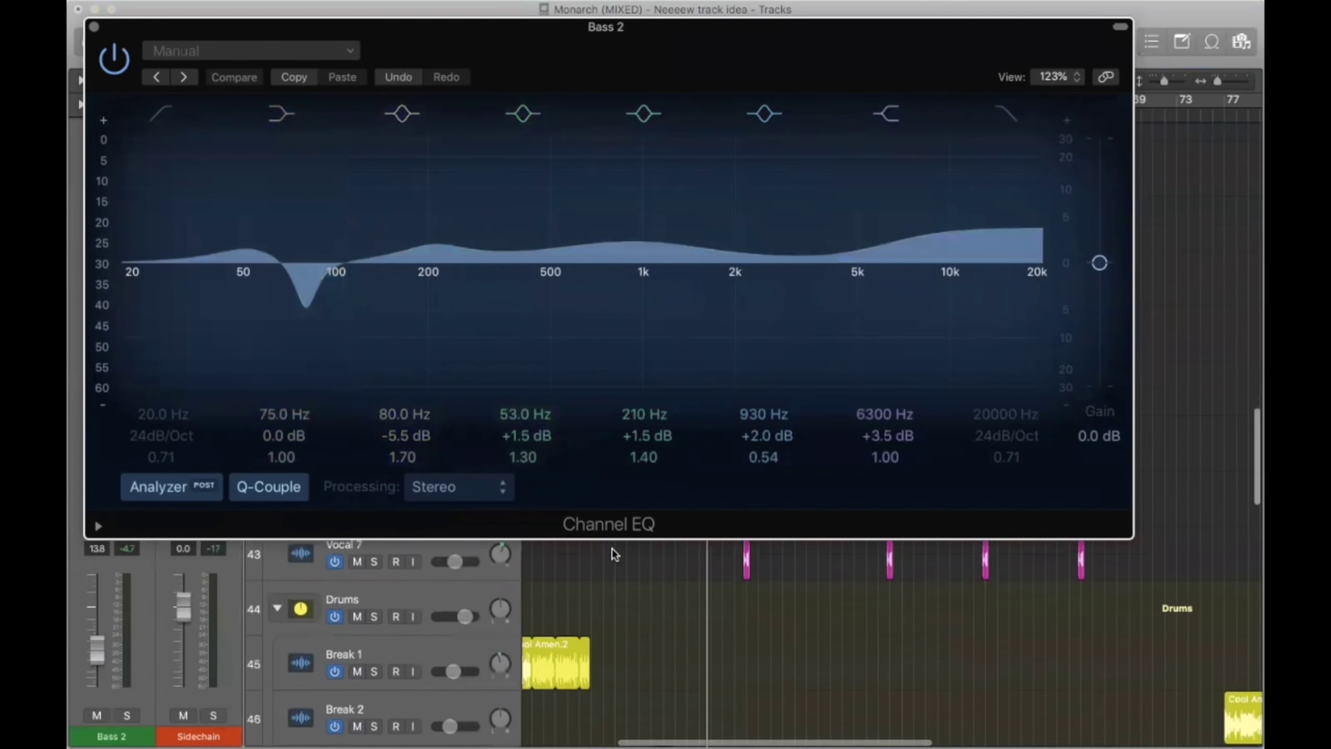
{"action": "left_click", "coordinate": [365, 572]}
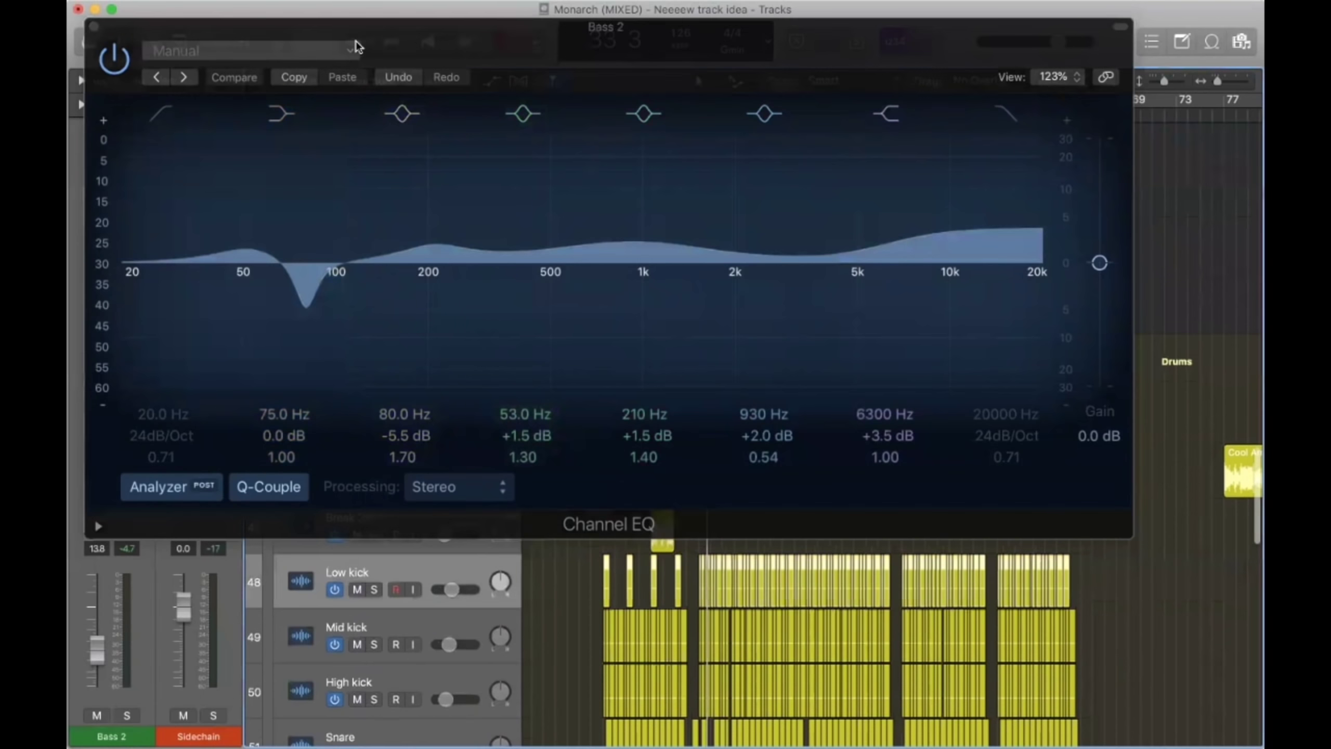
{"action": "left_click_drag", "start_coordinate": [362, 44], "coordinate": [648, 48]}
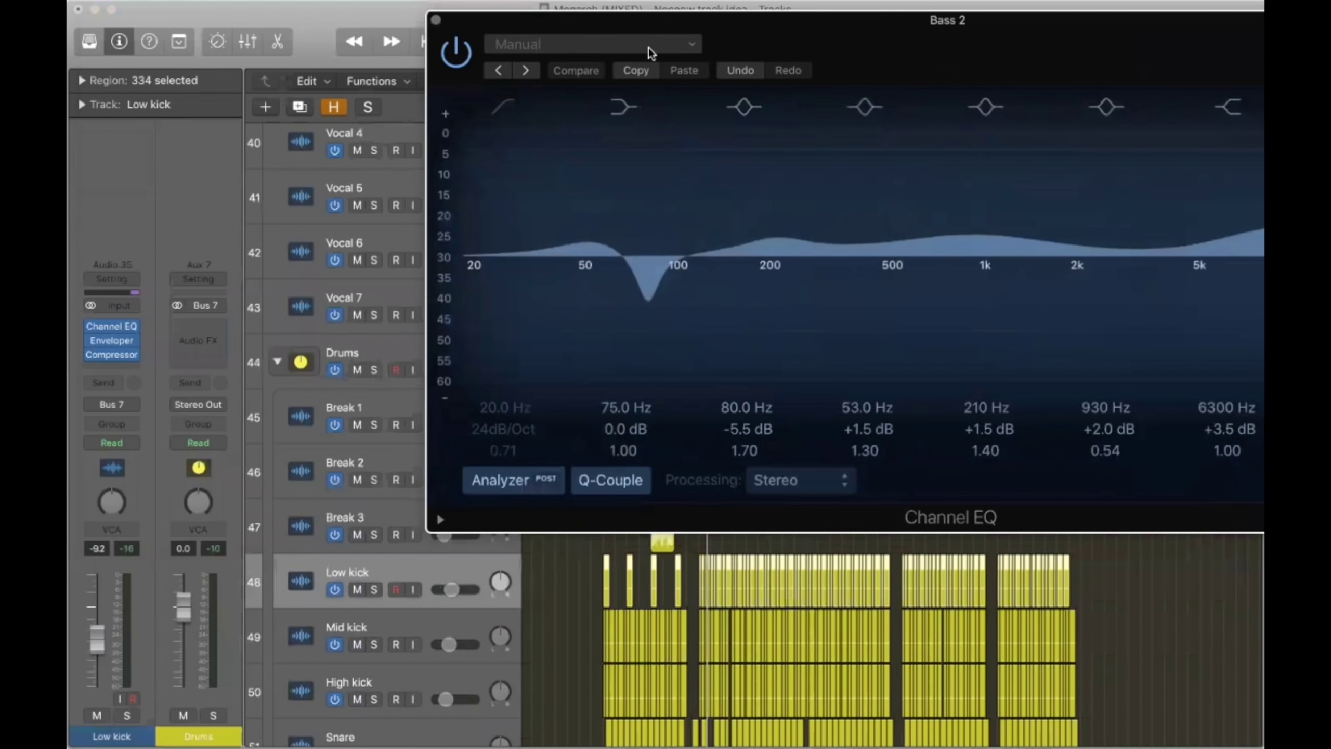
{"action": "left_click", "coordinate": [112, 323]}
{"action": "left_click_drag", "start_coordinate": [896, 59], "coordinate": [1141, 327]}
Step: Compare the low-end boosts and cuts of the Bass 2 and Low kick EQ curves, then close both plug-in windows
{"action": "left_click", "coordinate": [611, 239]}
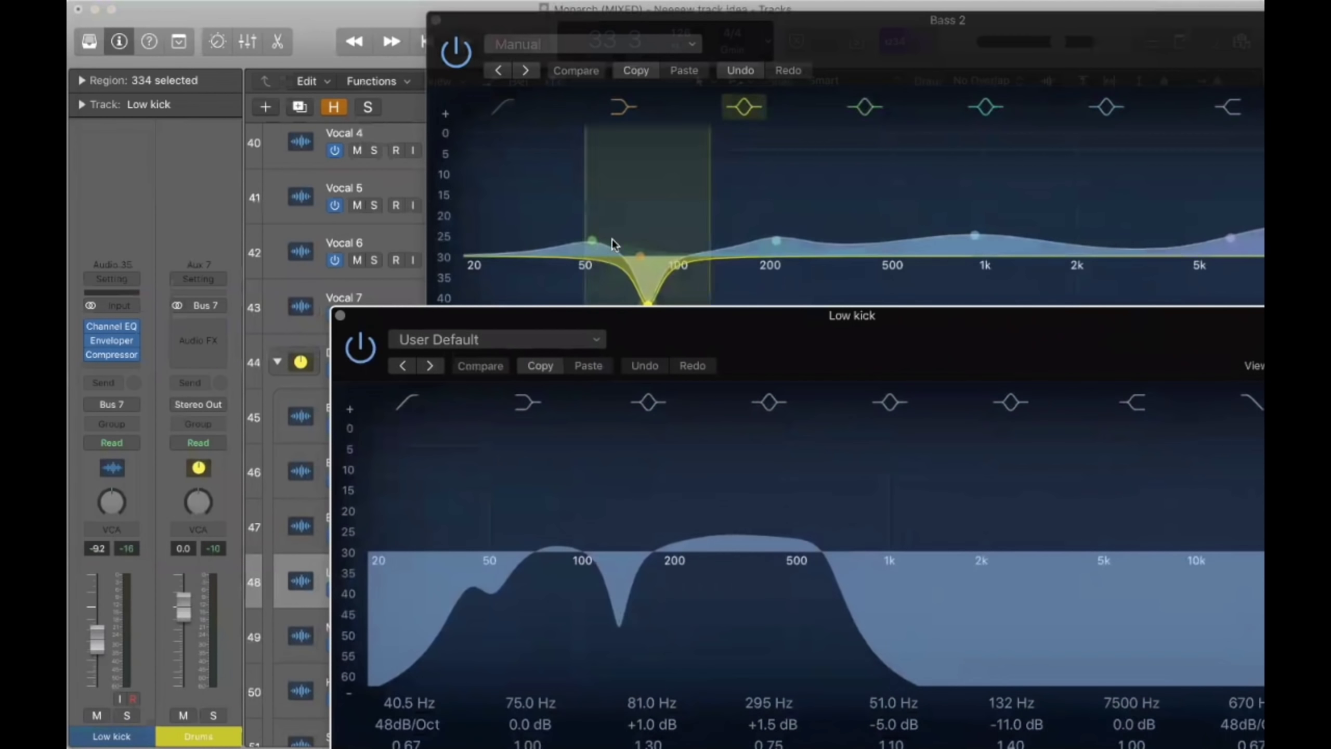
{"action": "left_click", "coordinate": [495, 541]}
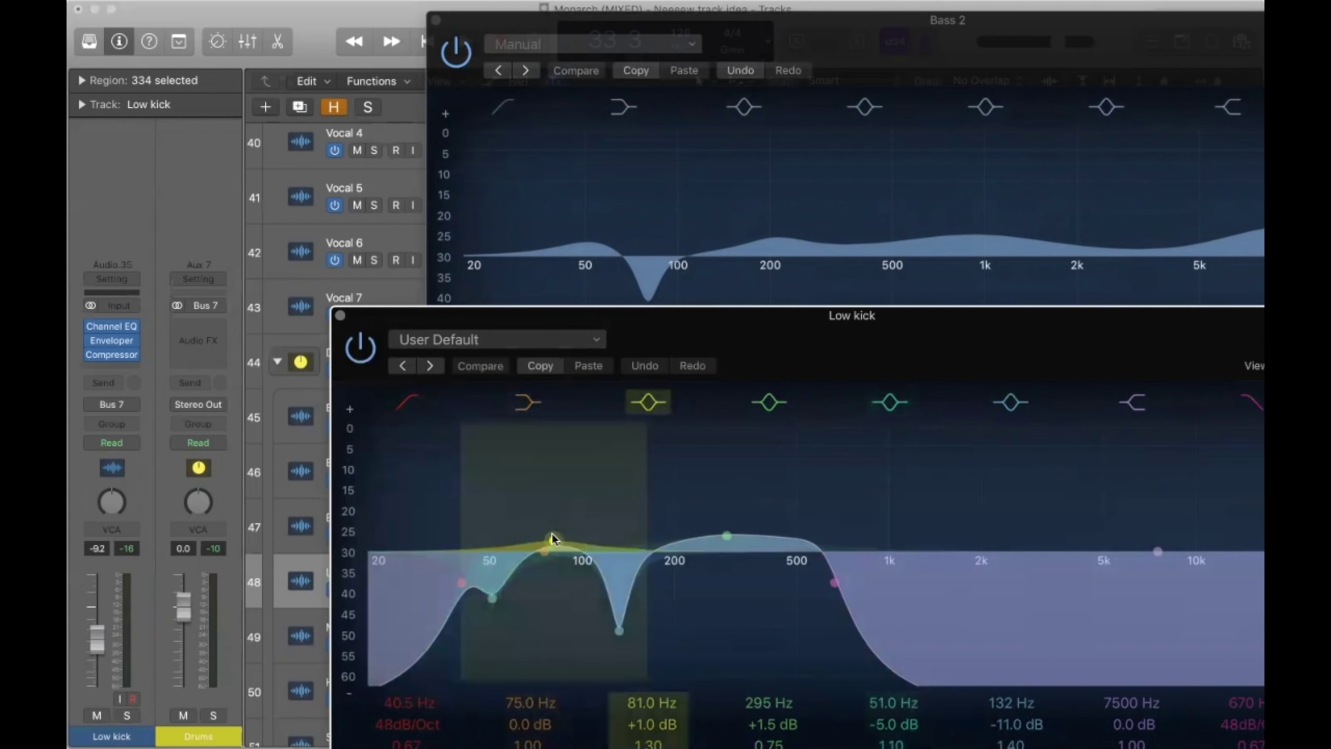
{"action": "left_click", "coordinate": [622, 241]}
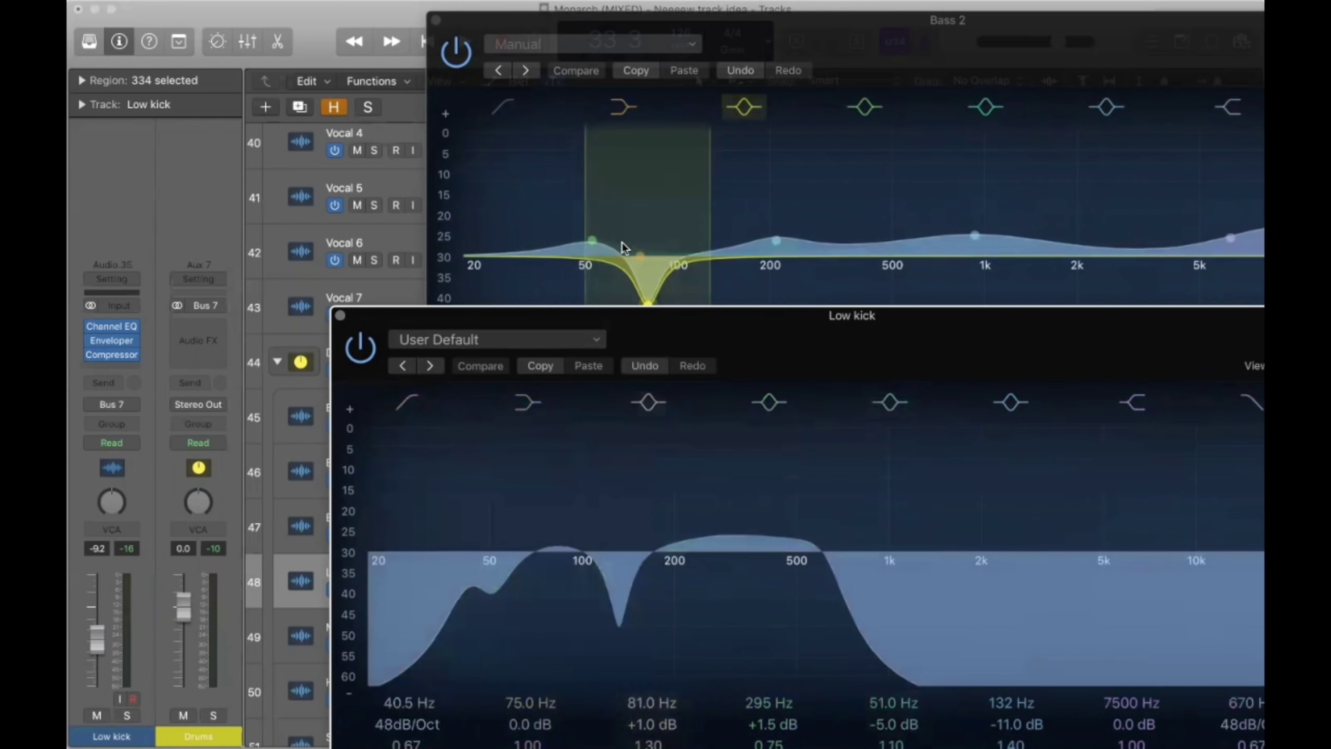
{"action": "left_click", "coordinate": [553, 511]}
{"action": "left_click", "coordinate": [649, 260]}
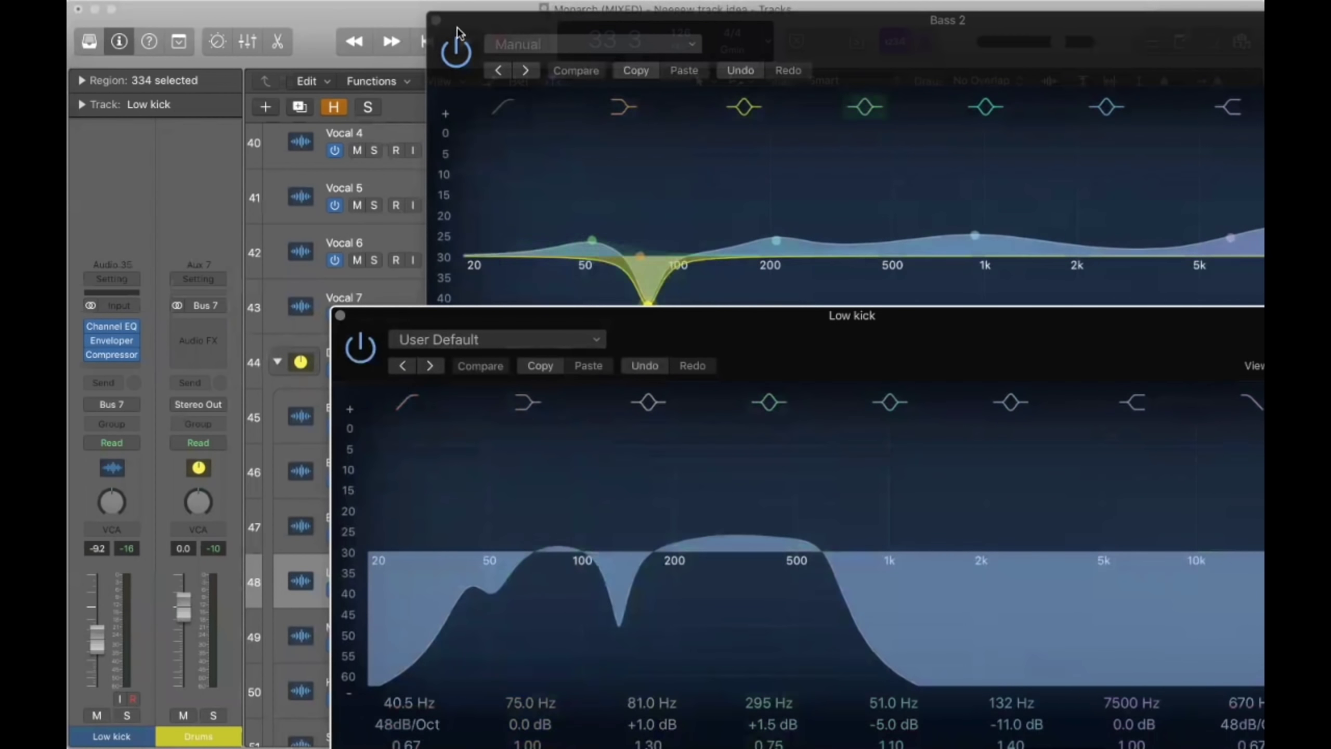
{"action": "left_click", "coordinate": [943, 88]}
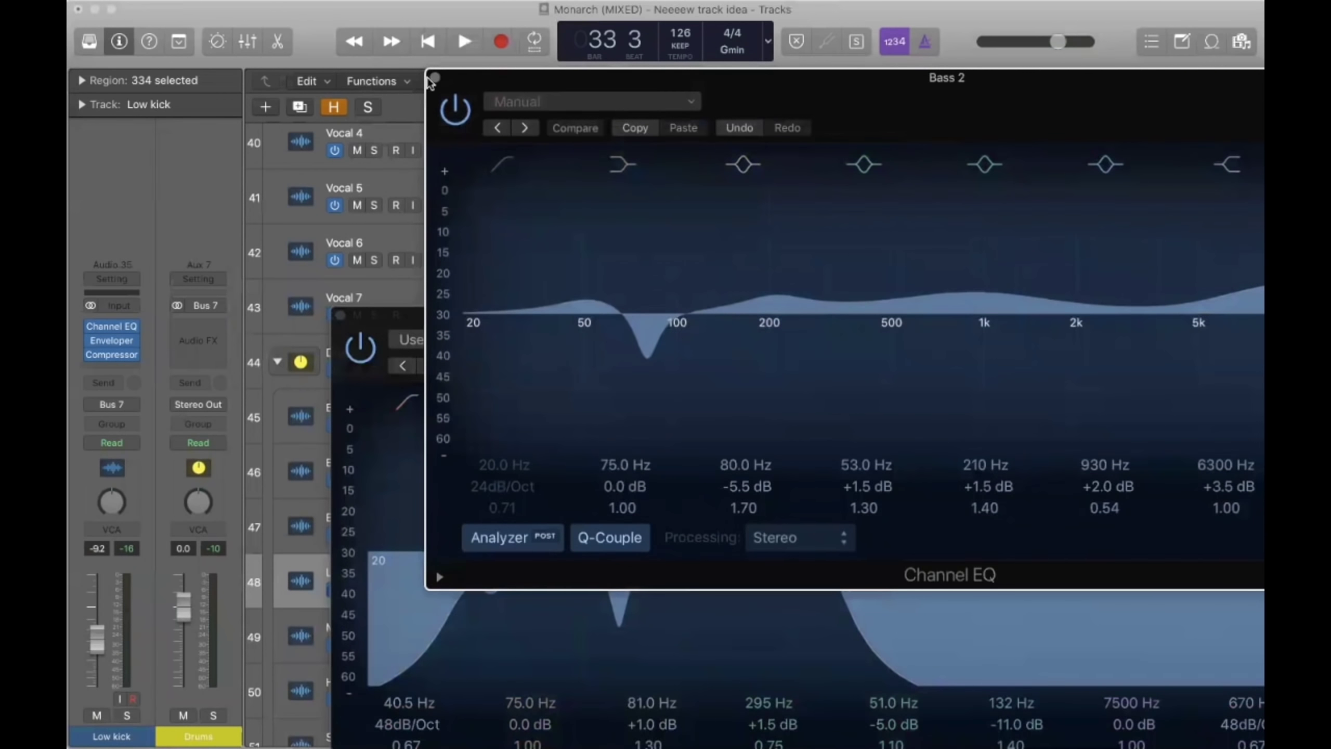
{"action": "left_click", "coordinate": [434, 78]}
{"action": "left_click", "coordinate": [340, 315]}
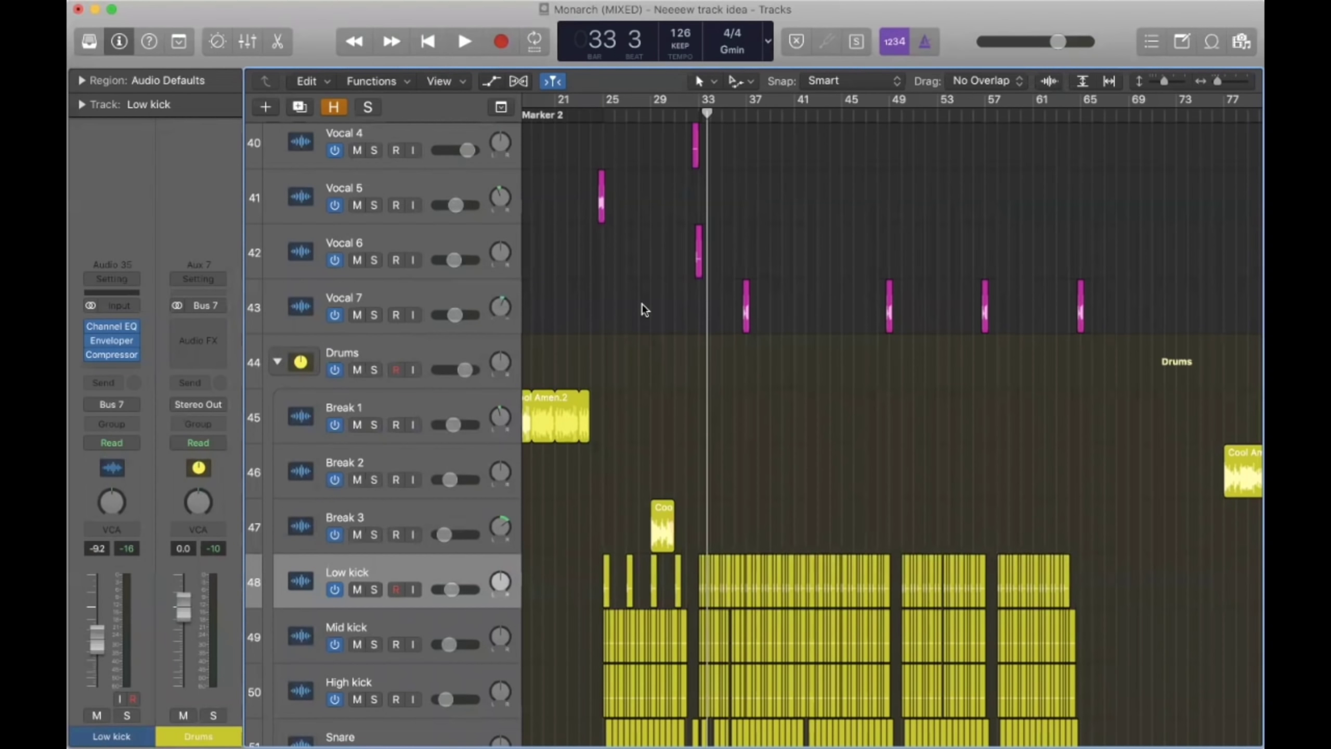
Step: Select the Wup track to review its channel strip and deselect its regions
{"action": "scroll", "coordinate": [645, 310], "scroll_direction": "up", "scroll_amount": 15}
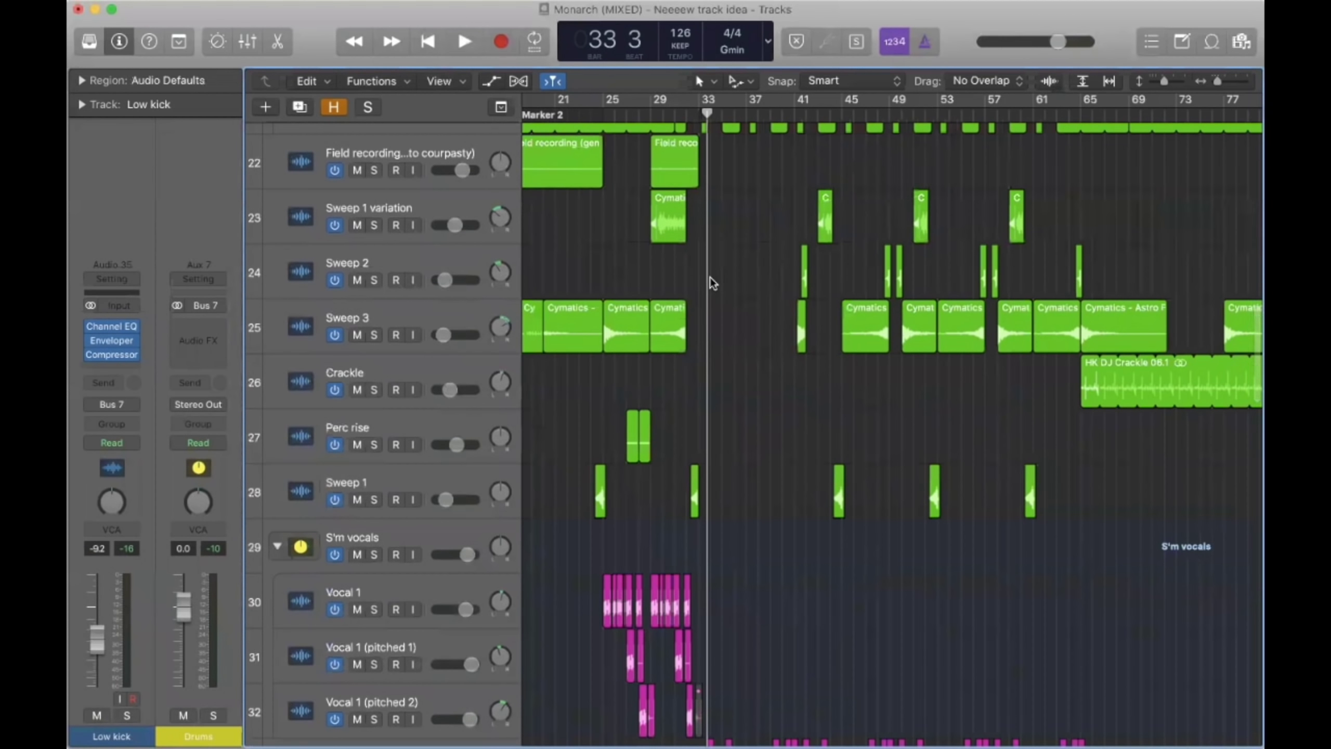
{"action": "scroll", "coordinate": [709, 332], "scroll_direction": "up", "scroll_amount": 5}
{"action": "scroll", "coordinate": [708, 332], "scroll_direction": "up", "scroll_amount": 11}
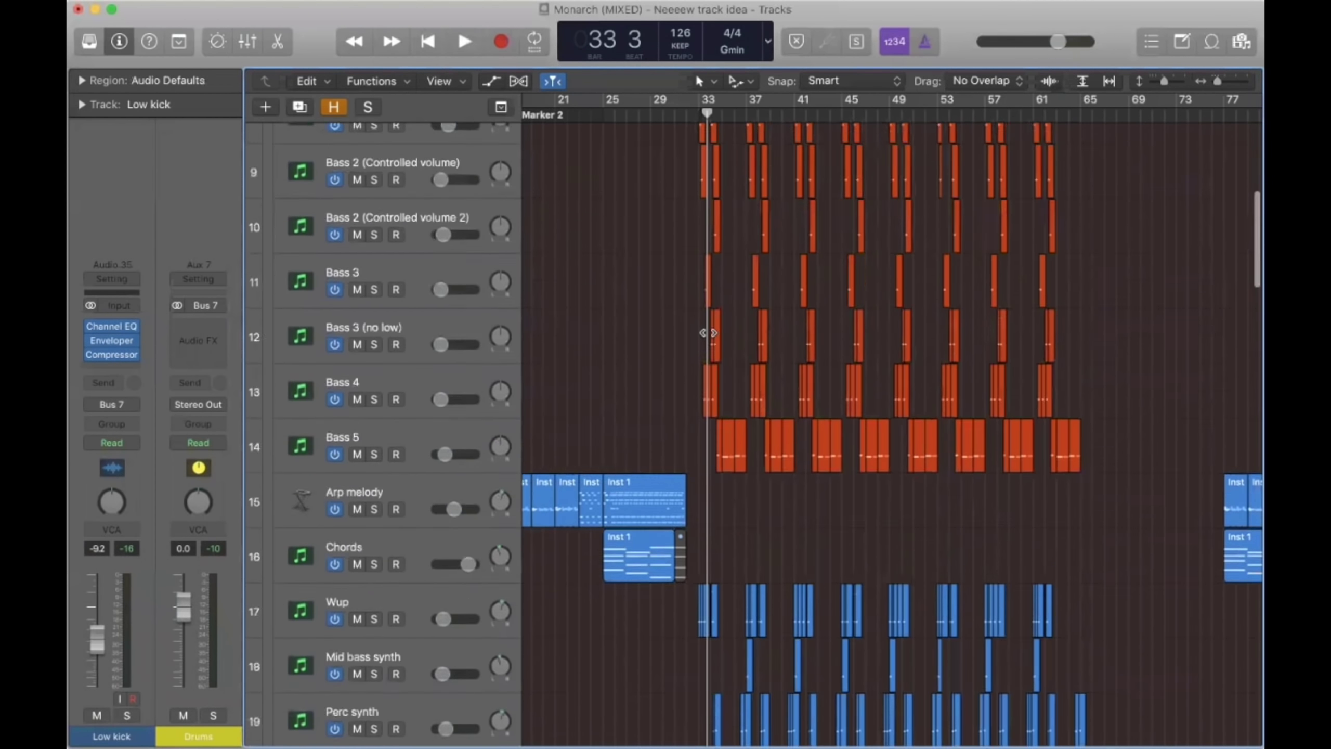
{"action": "scroll", "coordinate": [687, 503], "scroll_direction": "down", "scroll_amount": 6}
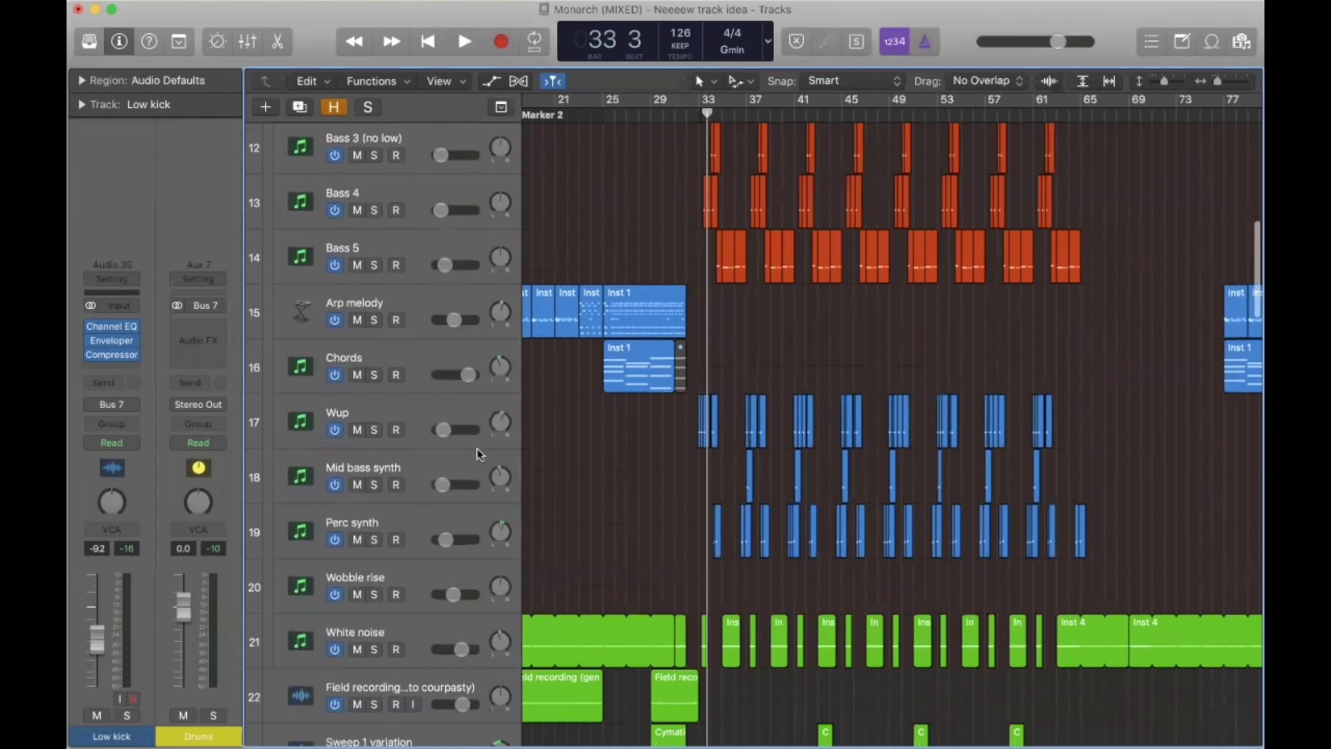
{"action": "left_click", "coordinate": [404, 406]}
{"action": "left_click", "coordinate": [562, 429]}
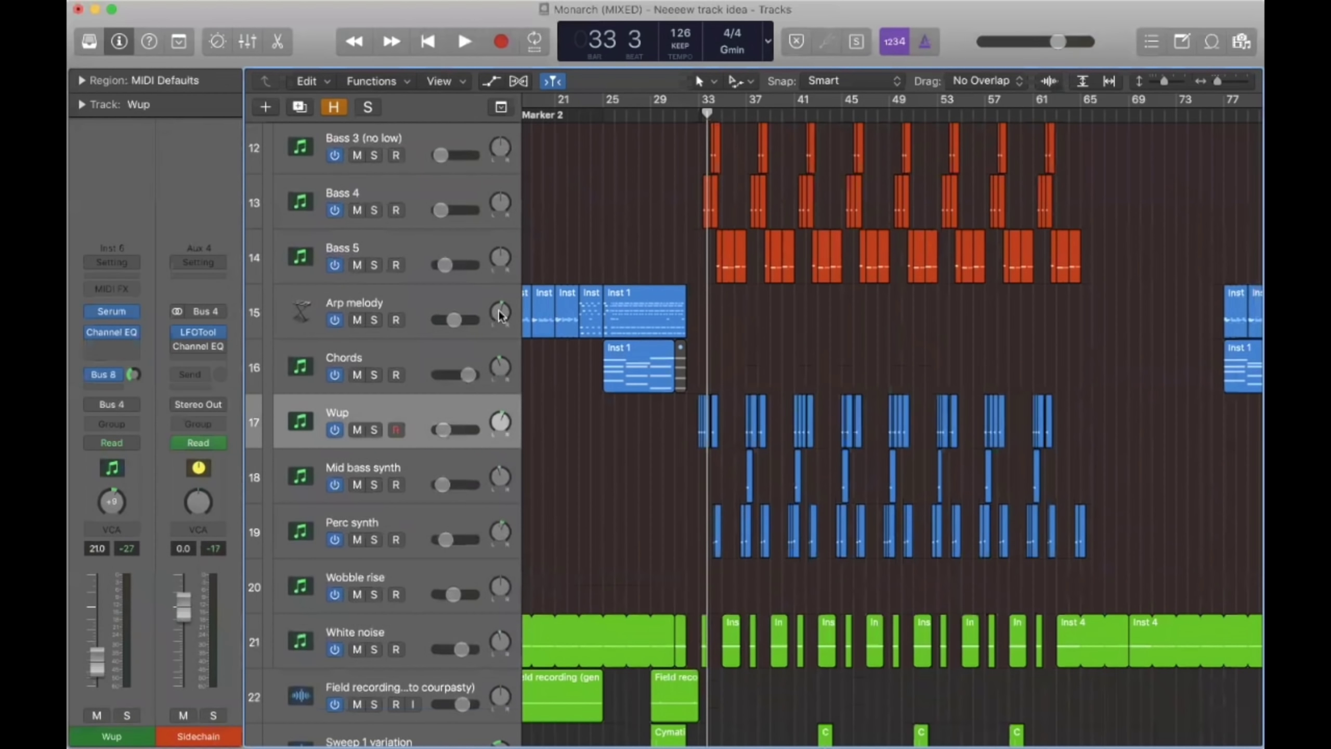
Step: Review the channel strips of the Arp melody and Perc rise tracks, leaving Perc rise selected
{"action": "left_click", "coordinate": [433, 296]}
{"action": "left_click", "coordinate": [573, 247]}
{"action": "scroll", "coordinate": [573, 246], "scroll_direction": "up", "scroll_amount": 7}
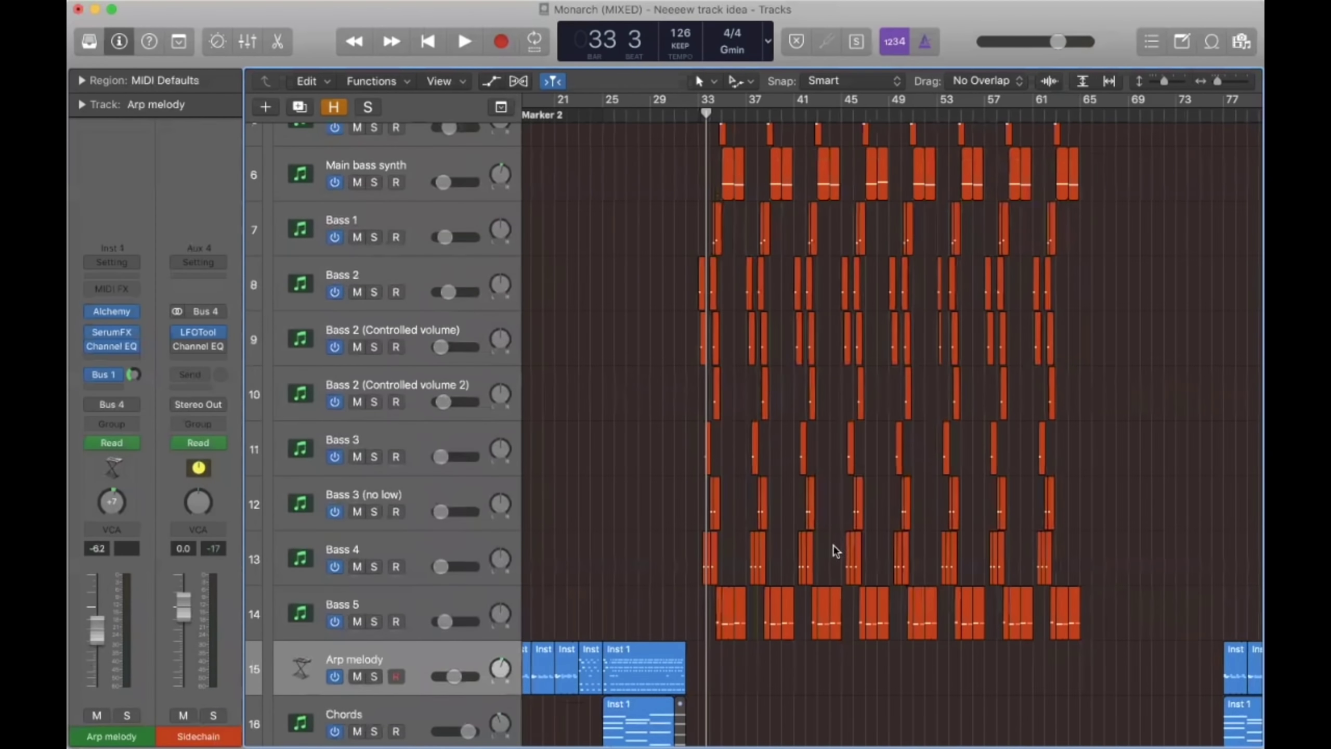
{"action": "scroll", "coordinate": [757, 448], "scroll_direction": "down", "scroll_amount": 15}
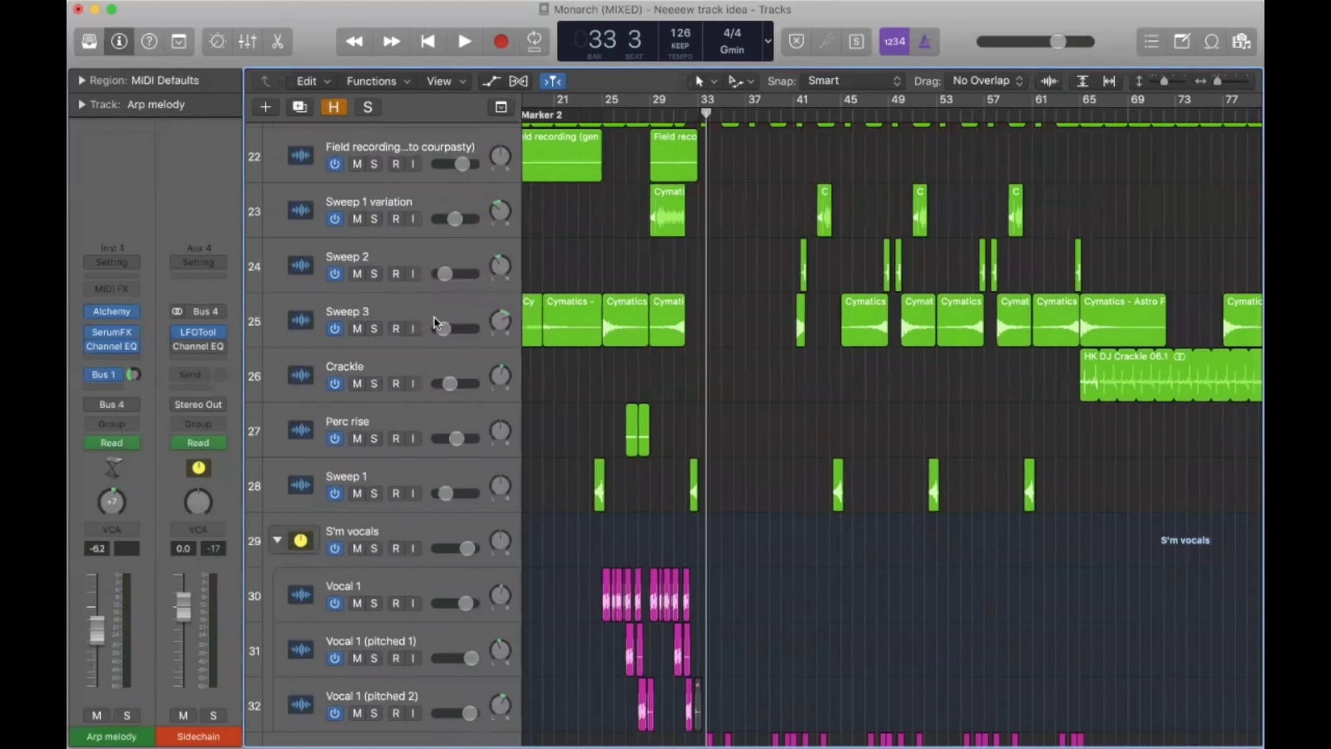
{"action": "left_click", "coordinate": [435, 325]}
{"action": "left_click", "coordinate": [390, 415]}
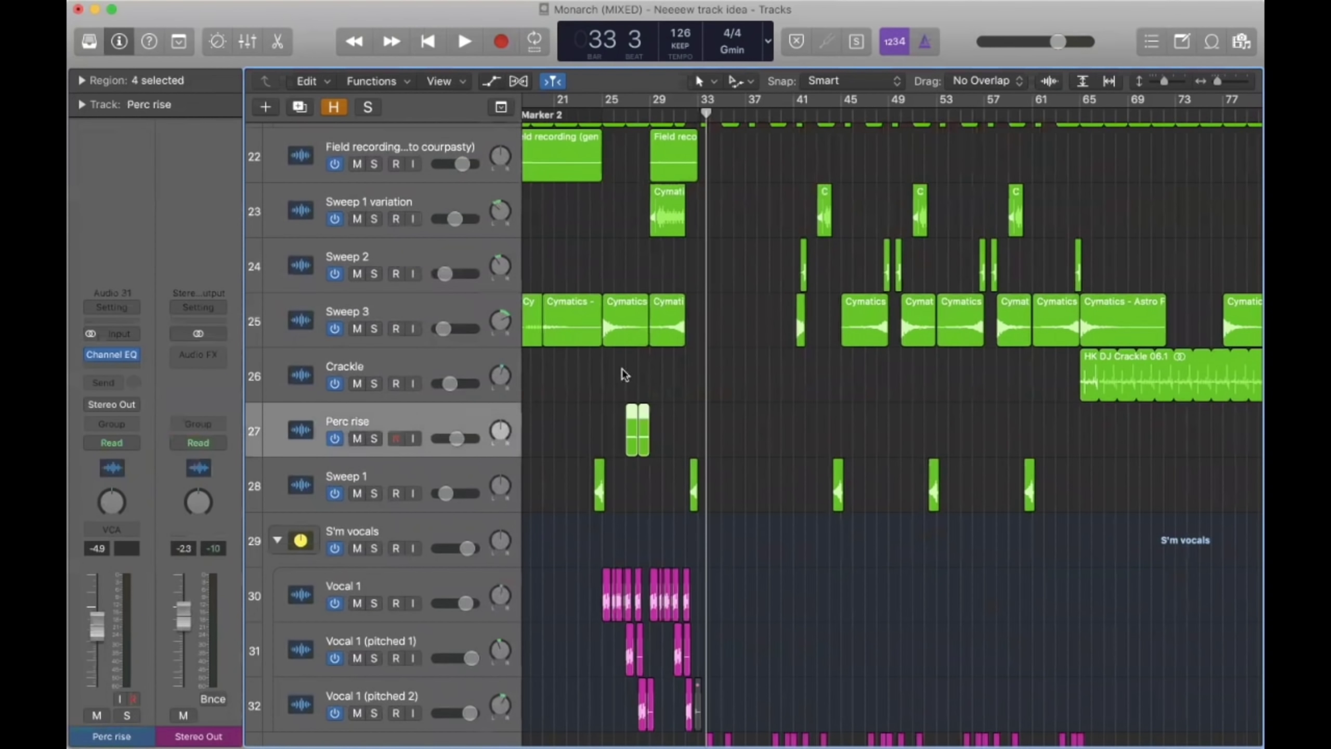
Step: Select the Mid bass synth track to review its inserts and bus sends, and deselect its regions
{"action": "key", "text": "super+z"}
{"action": "key", "text": "super+z"}
{"action": "key", "text": "super+z"}
{"action": "key", "text": "super+z"}
{"action": "key", "text": "super+z"}
{"action": "left_click", "coordinate": [353, 345]}
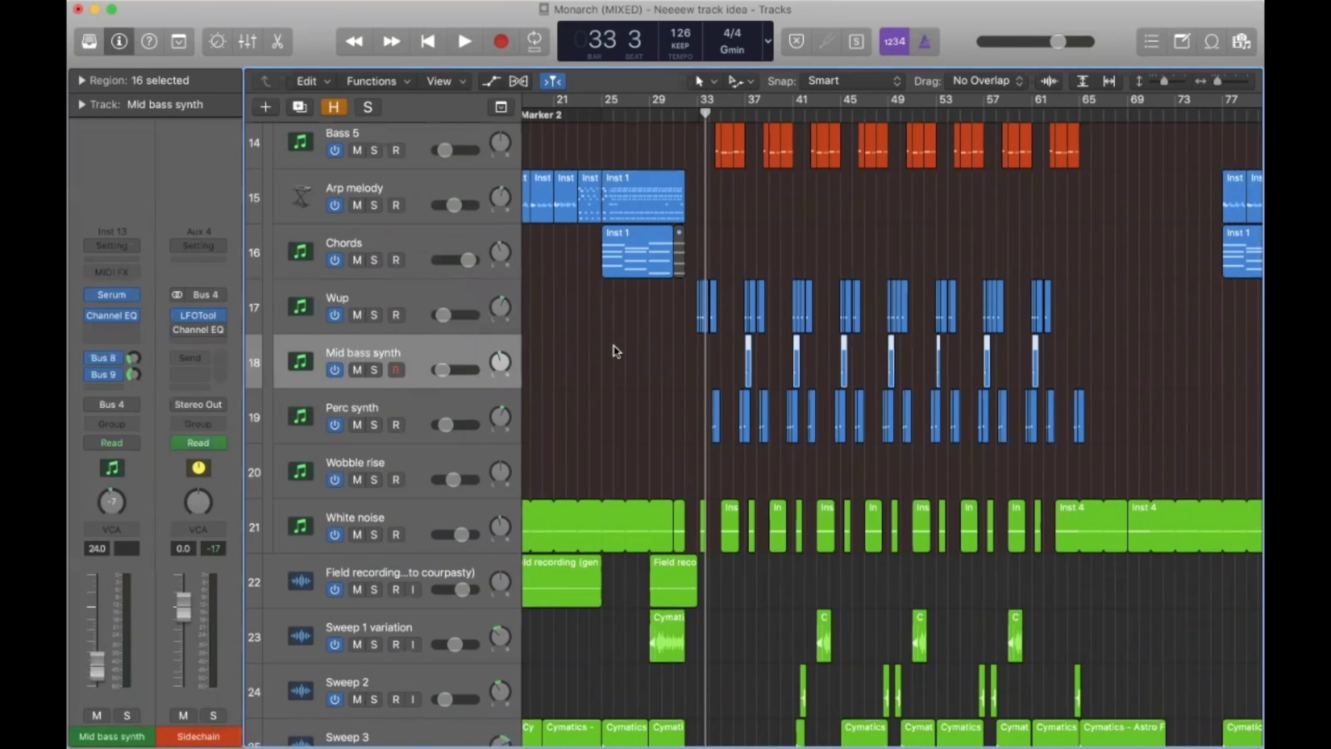
{"action": "left_click", "coordinate": [616, 357]}
Step: Select the Arp melody track, examine the low cut in its Channel EQ, close the plug-in and deselect the track's regions
{"action": "scroll", "coordinate": [615, 358], "scroll_direction": "up", "scroll_amount": 6}
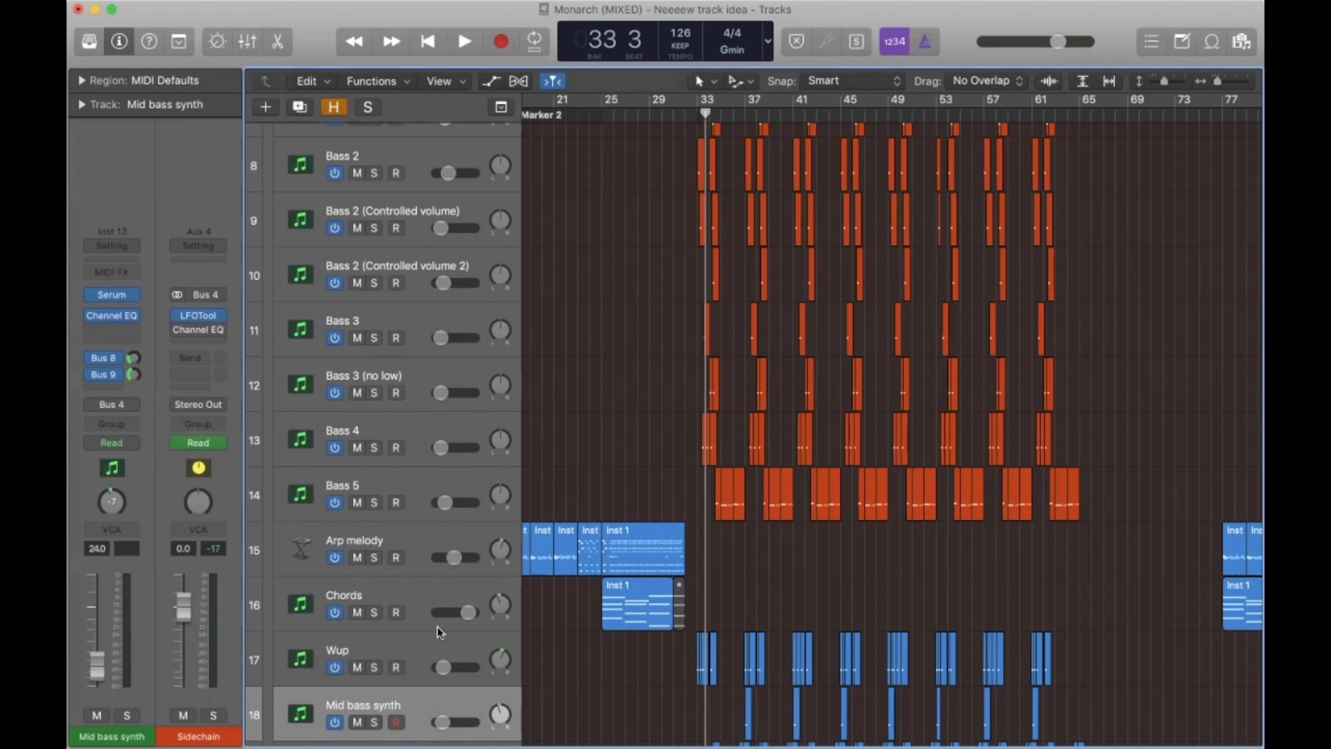
{"action": "left_click", "coordinate": [344, 529]}
{"action": "mouse_move", "coordinate": [111, 330]}
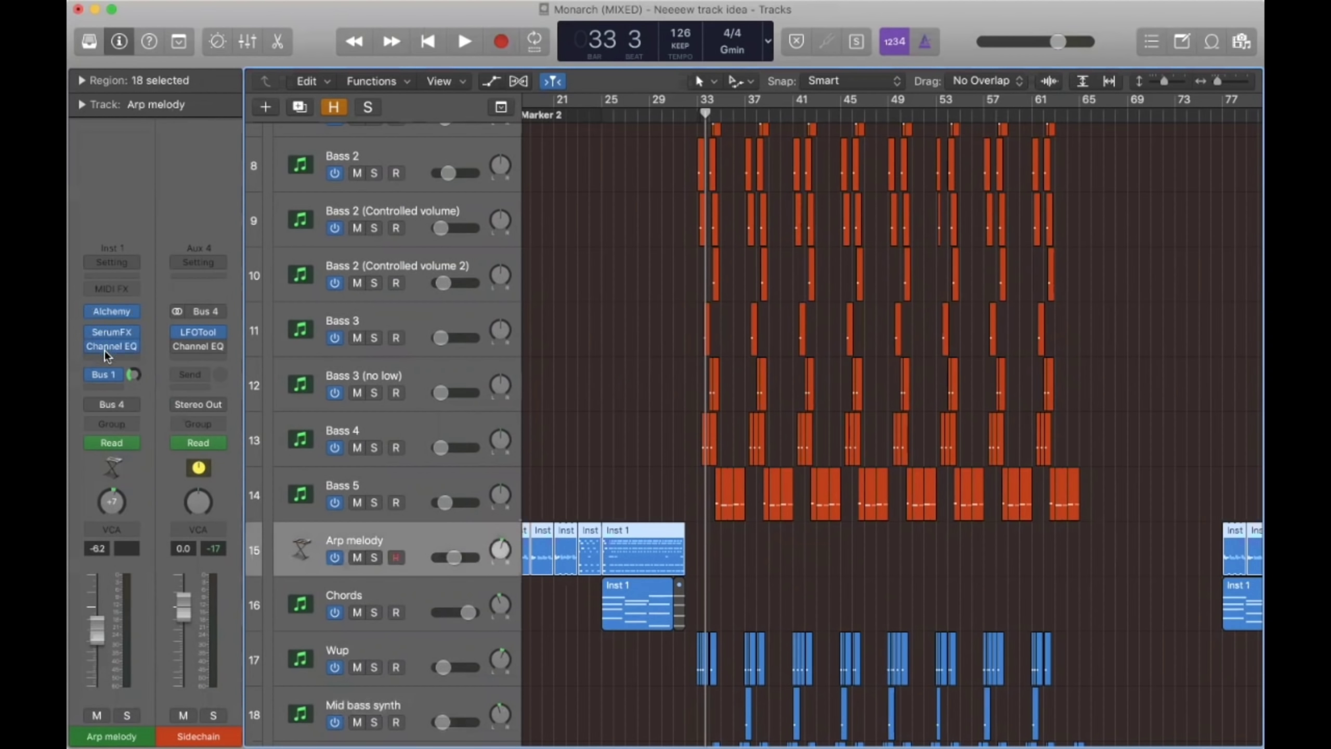
{"action": "left_click", "coordinate": [110, 348]}
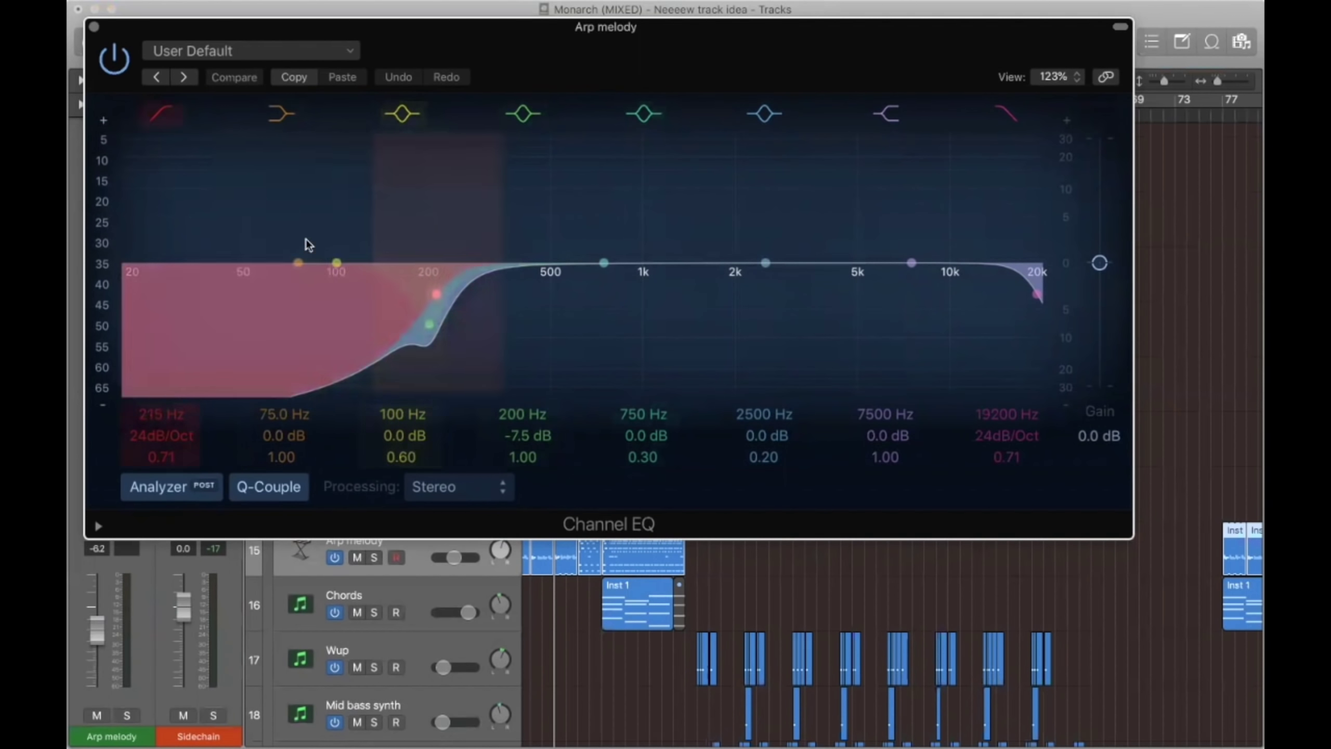
{"action": "left_click", "coordinate": [94, 26]}
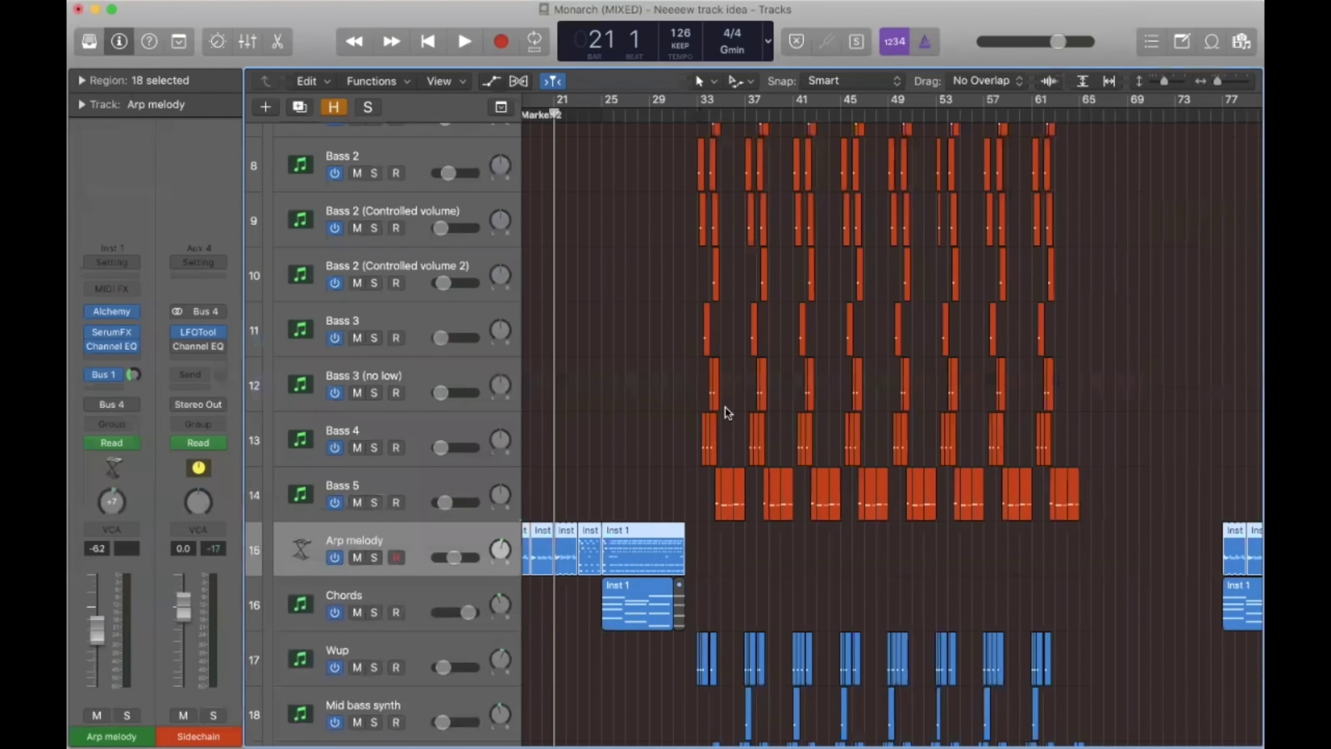
{"action": "left_click", "coordinate": [593, 359]}
{"action": "scroll", "coordinate": [661, 380], "scroll_direction": "up", "scroll_amount": 3}
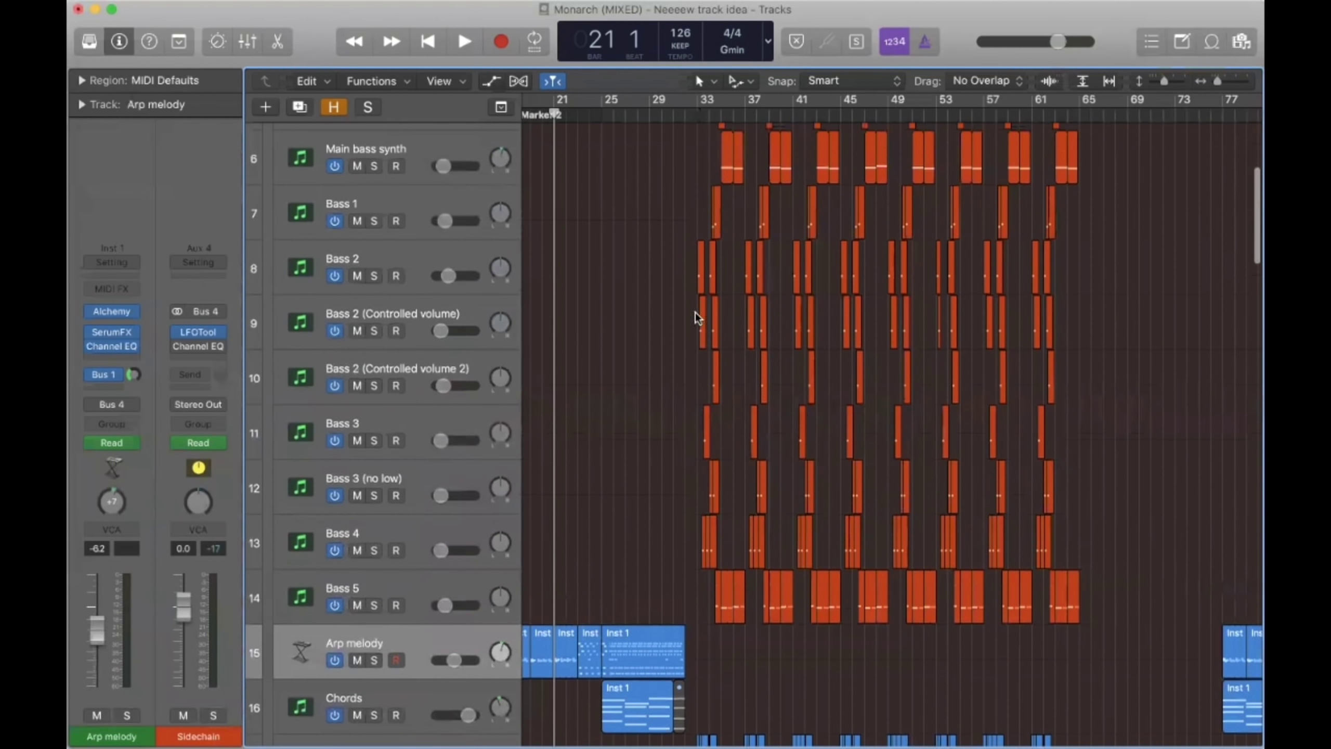